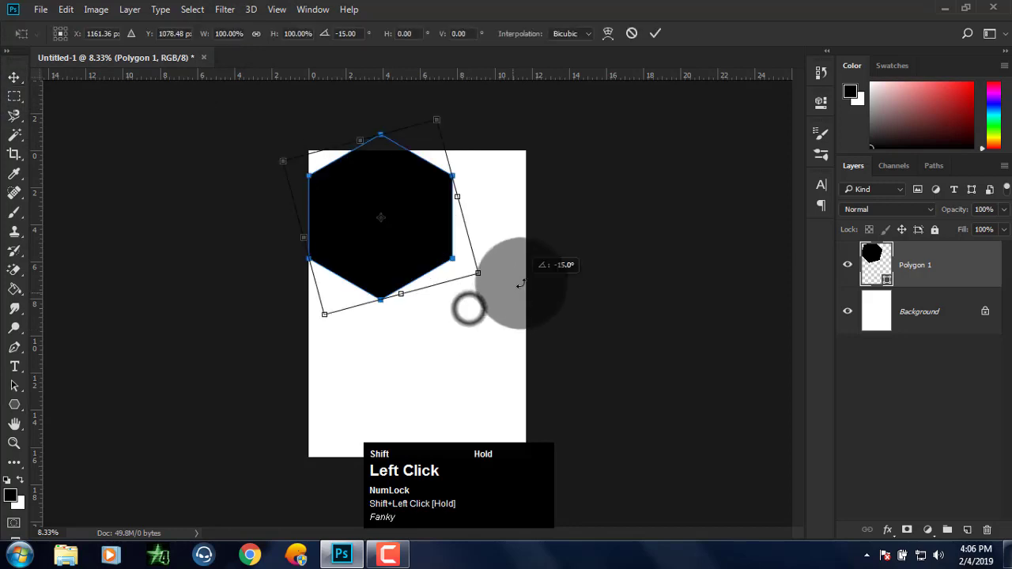
# - Move the black hexagon onto the page, apply its -15° rotation, and centre it on the canvas both ways
pyautogui.moveTo(424, 265); pyautogui.dragTo(451, 315)
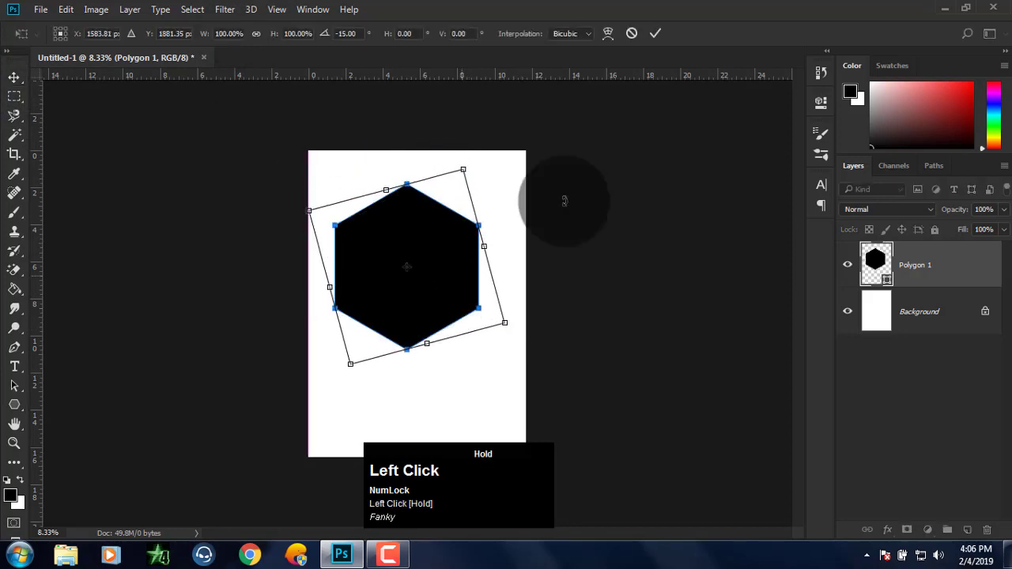
pyautogui.click(655, 33)
pyautogui.hotkey('ctrl', 'a')
pyautogui.click(308, 34)
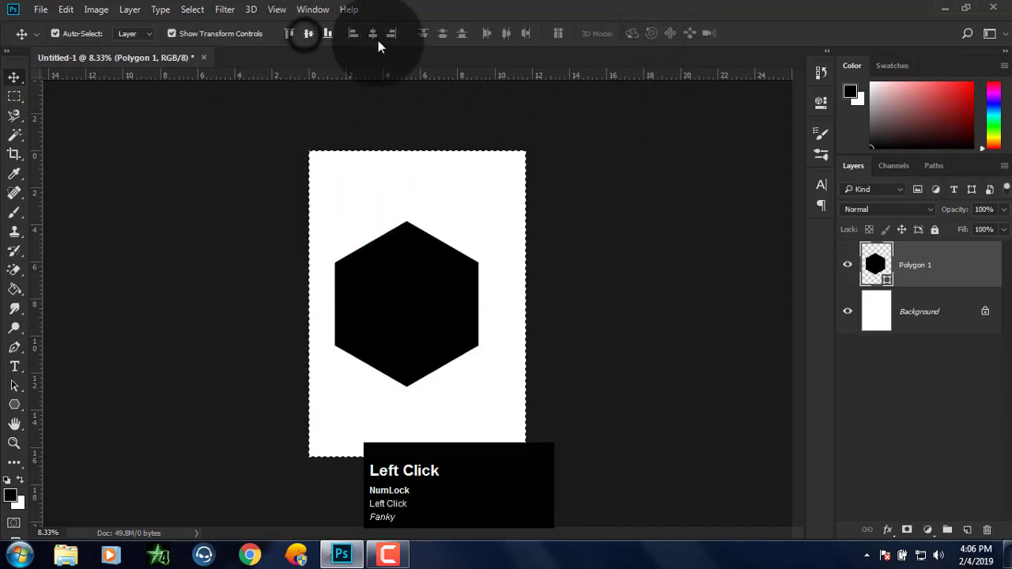
pyautogui.click(379, 44)
pyautogui.hotkey('ctrl', 'd')
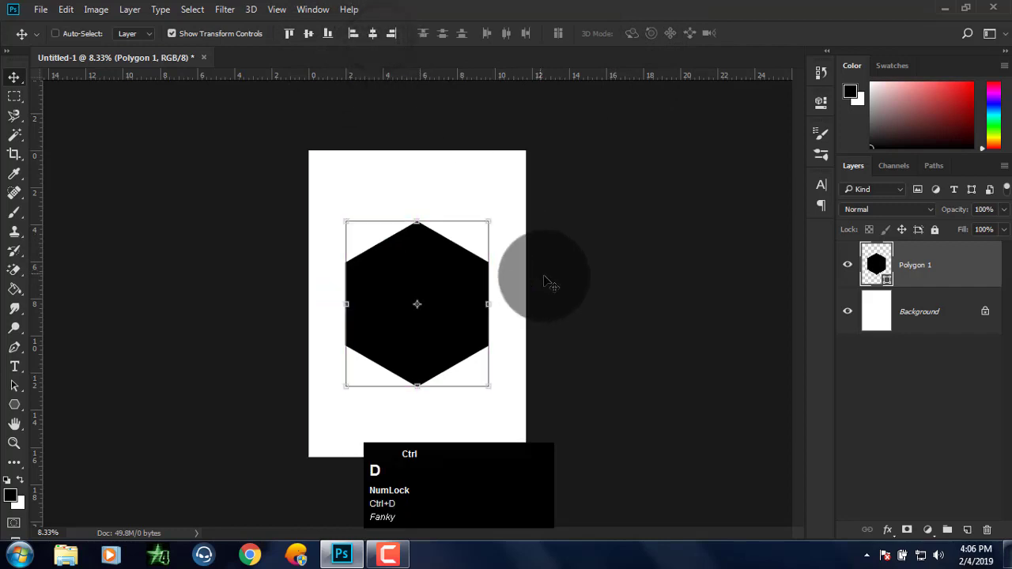
# - Scale the hexagon down proportionally about its centre and realign it to the middle of the canvas
pyautogui.moveTo(486, 219); pyautogui.dragTo(473, 238)
pyautogui.keyDown('shift'); pyautogui.click(648, 33); pyautogui.keyUp('shift')
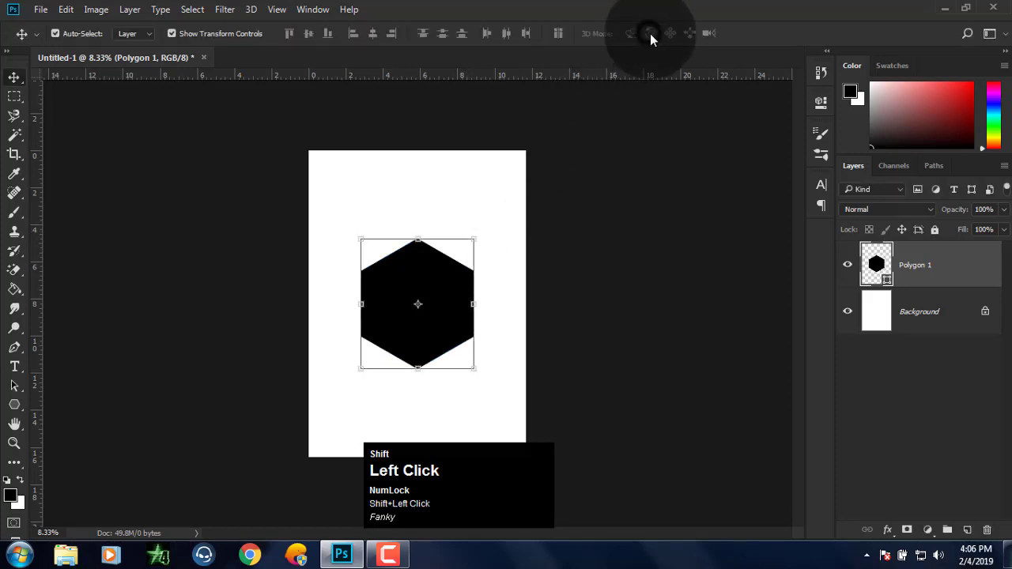
pyautogui.hotkey('ctrl', 'a')
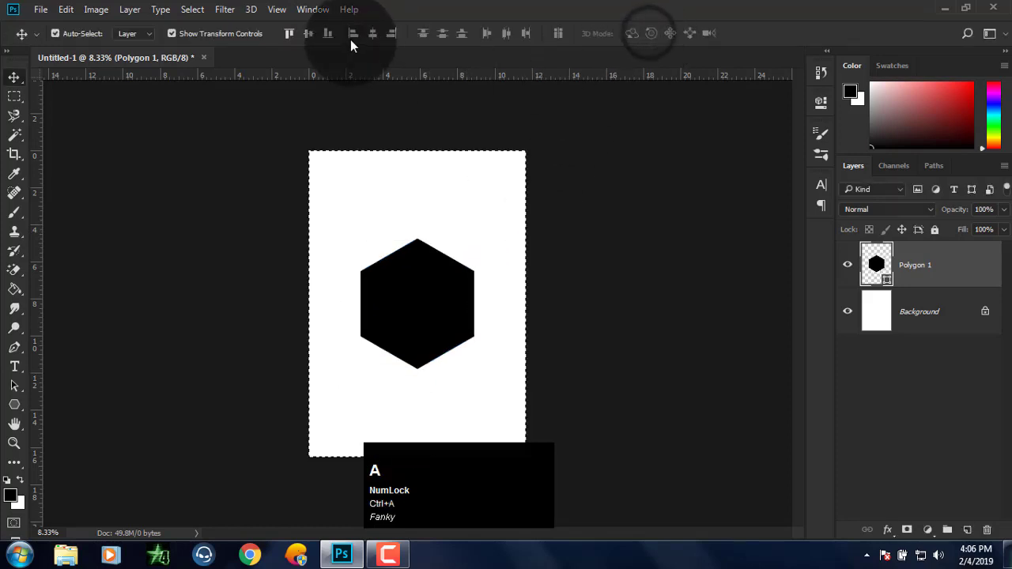
pyautogui.click(307, 34)
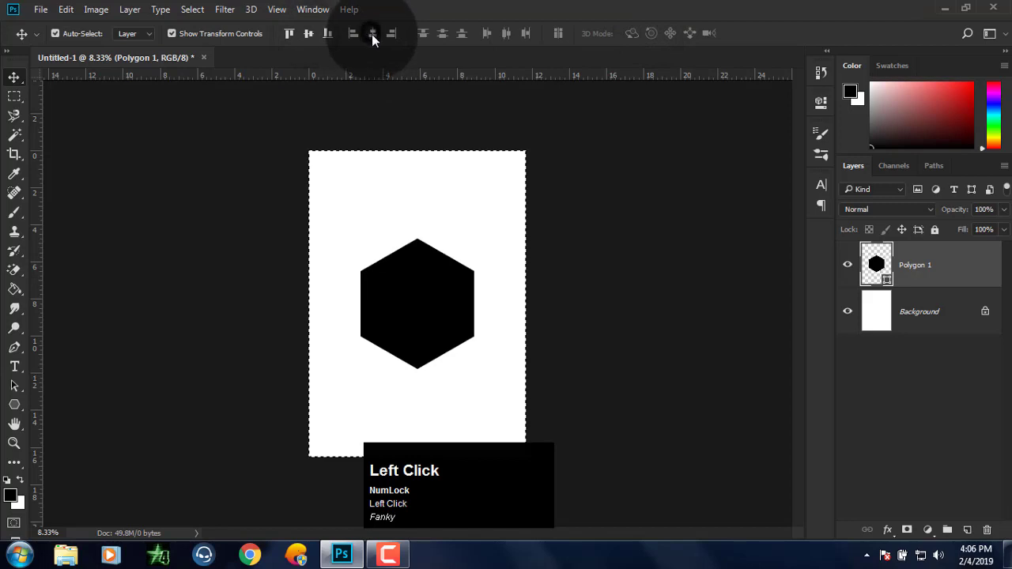
pyautogui.hotkey('ctrl', 'd')
# - Shrink the hexagon slightly more about its centre and align it to the middle of the full-canvas selection again
pyautogui.hotkey('ctrl', '+')
pyautogui.hotkey('ctrl', '+')
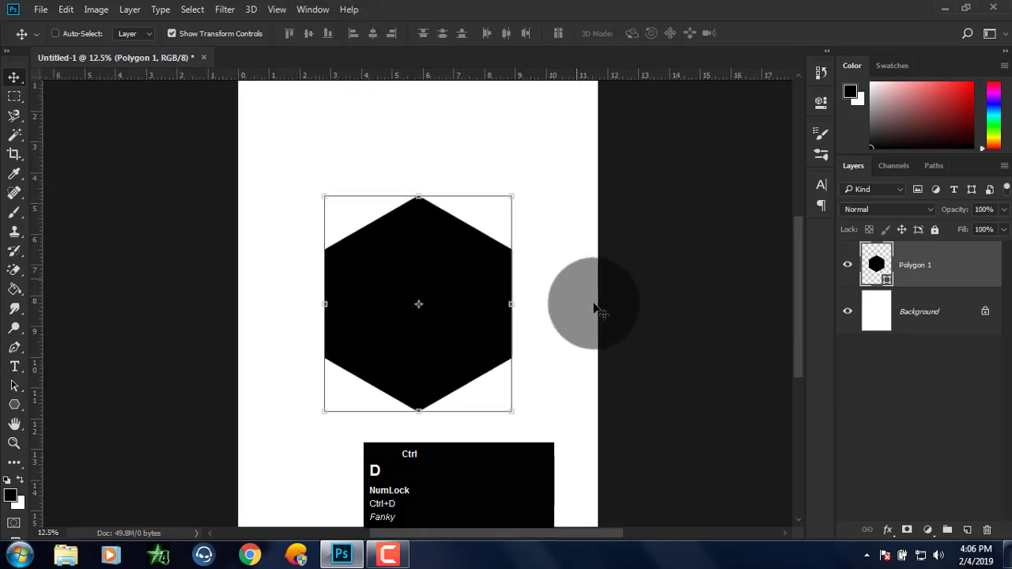
pyautogui.hotkey('ctrl', '-')
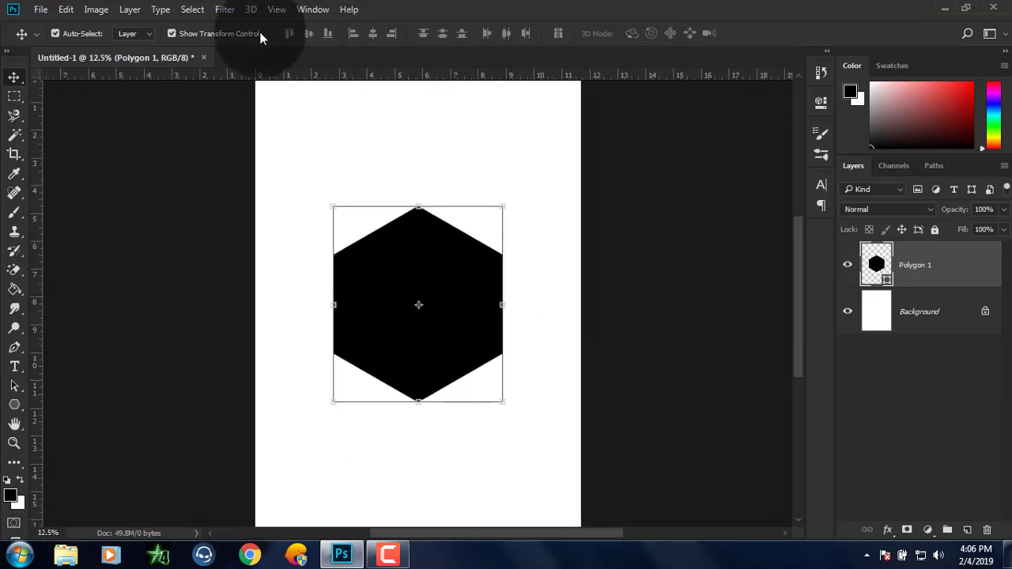
pyautogui.moveTo(502, 202); pyautogui.dragTo(497, 204)
pyautogui.click(649, 34)
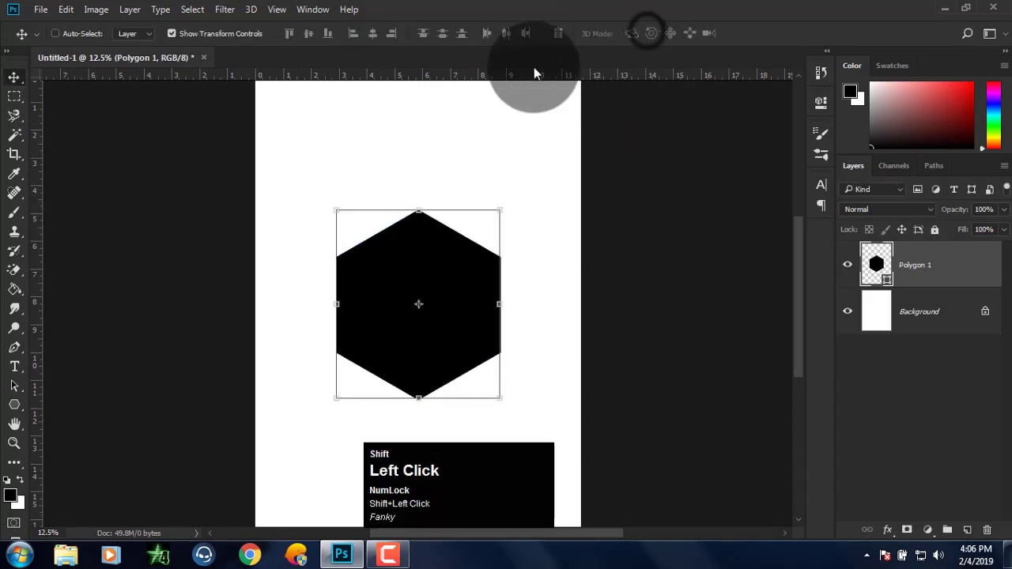
pyautogui.hotkey('ctrl', 'a')
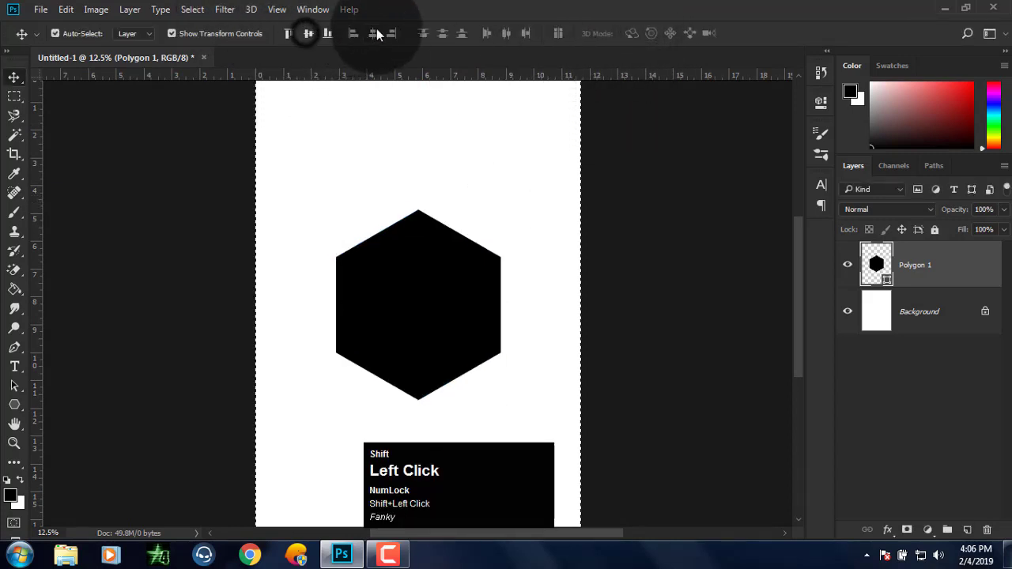
pyautogui.hotkey('ctrl', 'd')
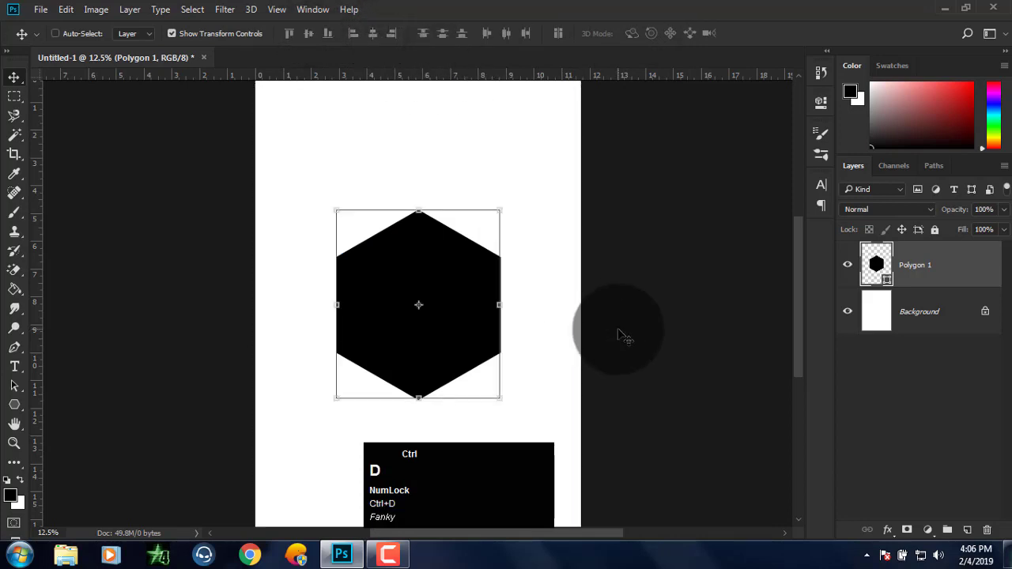
# - Turn off Show Transform Controls for the Move tool
pyautogui.hotkey('ctrl', '+')
pyautogui.click(198, 32)
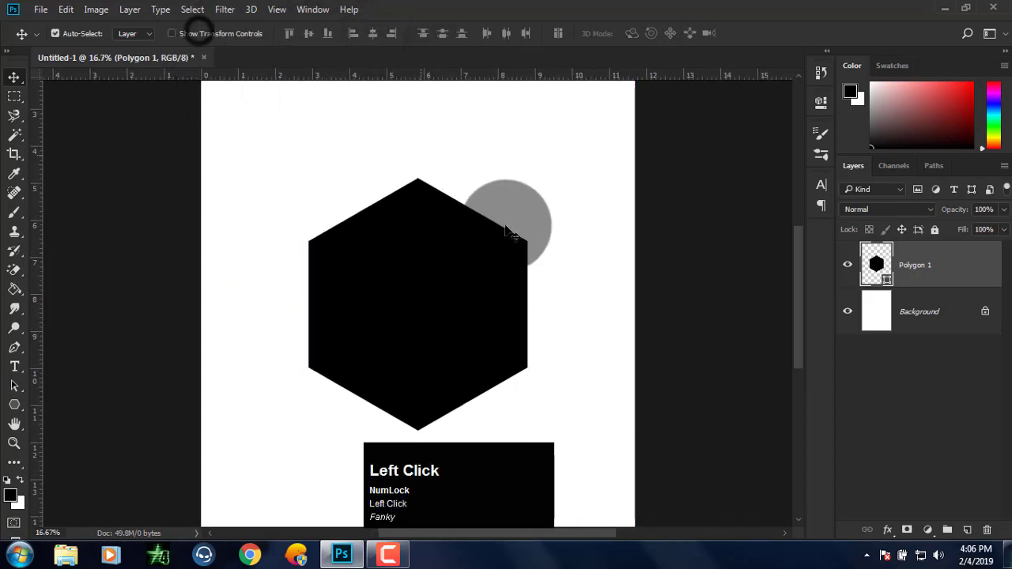
pyautogui.hotkey('ctrl', '+')
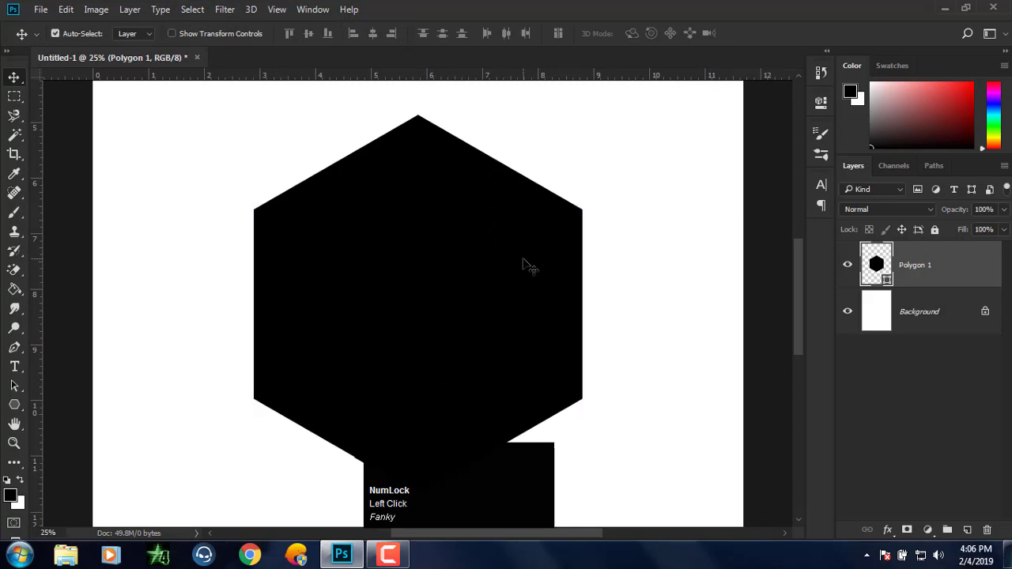
# - With no layer selected, draw a thin vertical black rectangle about 33 by 1910 px from above the page to the hexagon's upper-left edge
pyautogui.moveTo(450, 309); pyautogui.dragTo(405, 484)
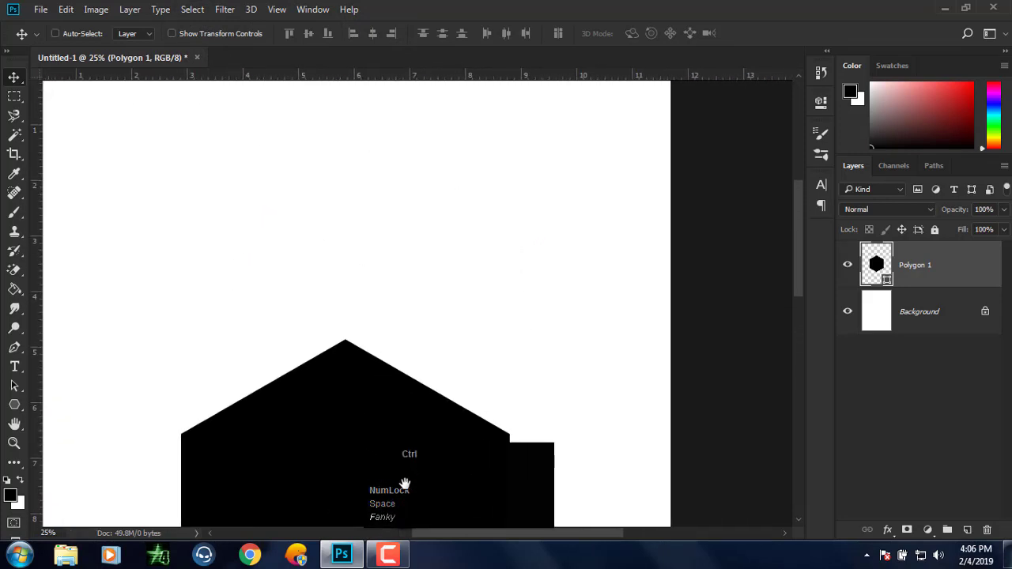
pyautogui.hotkey('ctrl', '-')
pyautogui.hotkey('ctrl', '-')
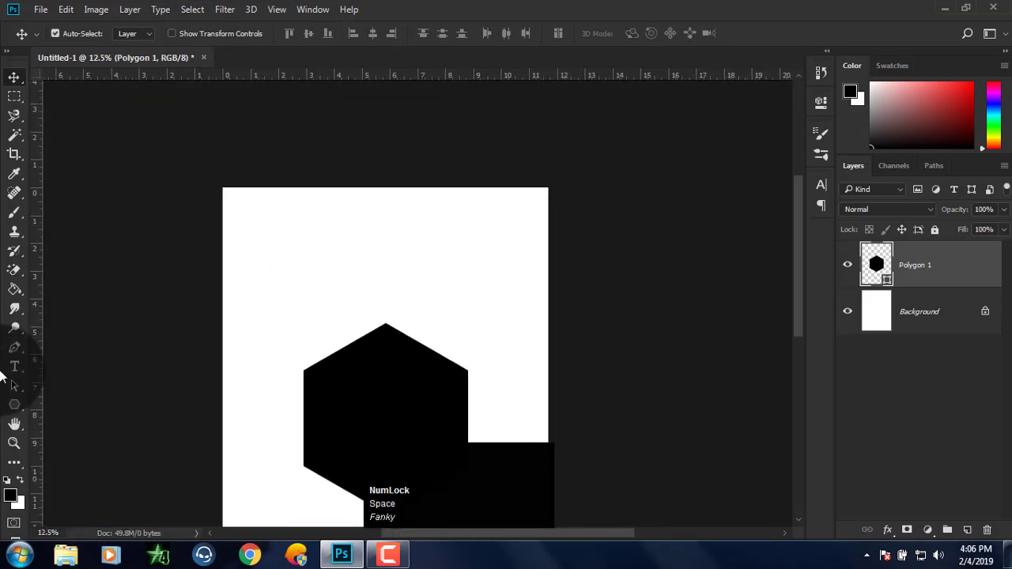
pyautogui.moveTo(16, 409); pyautogui.dragTo(87, 403)
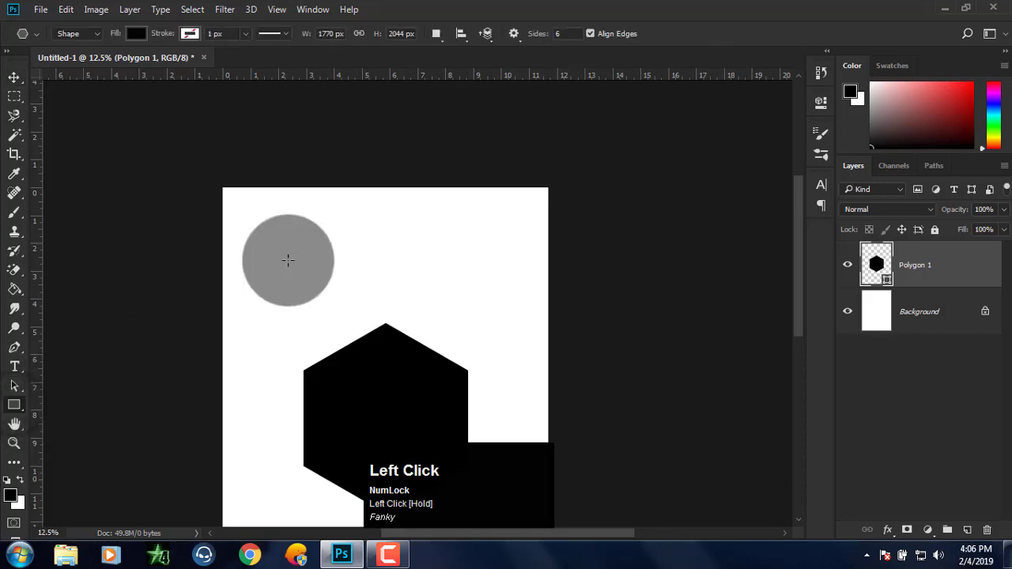
pyautogui.click(922, 369)
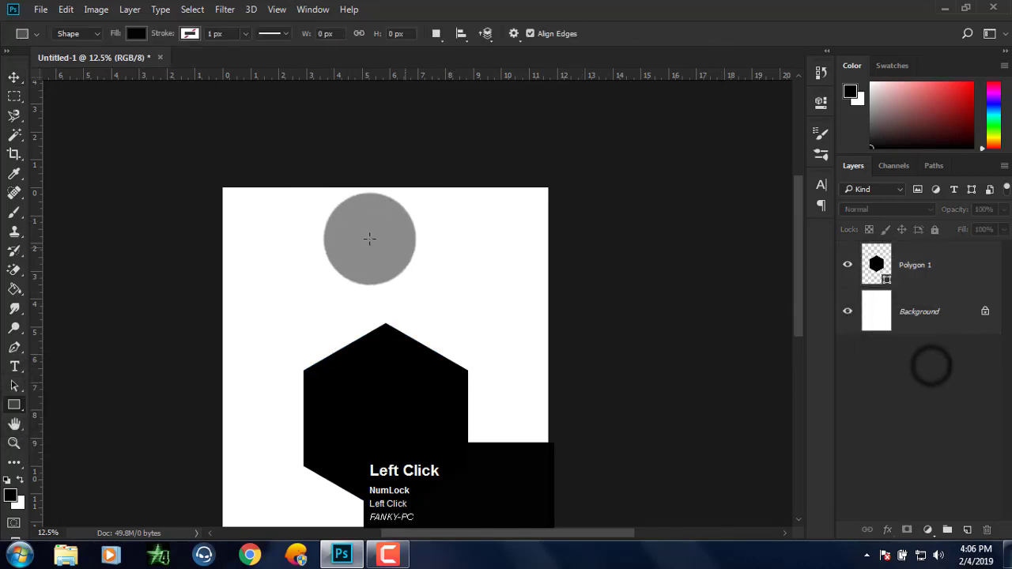
pyautogui.moveTo(355, 169); pyautogui.dragTo(363, 335)
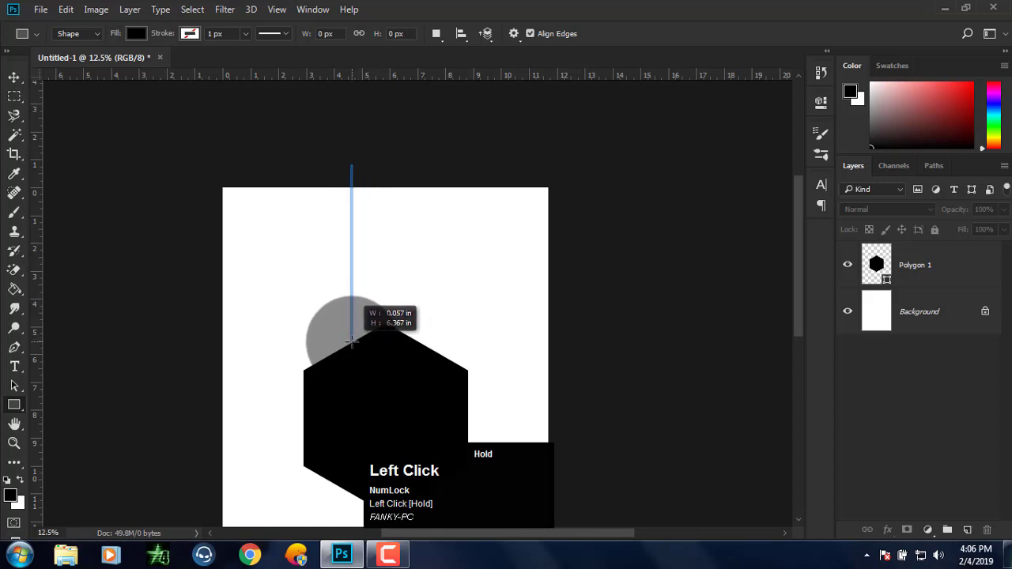
pyautogui.moveTo(352, 341); pyautogui.dragTo(353, 341)
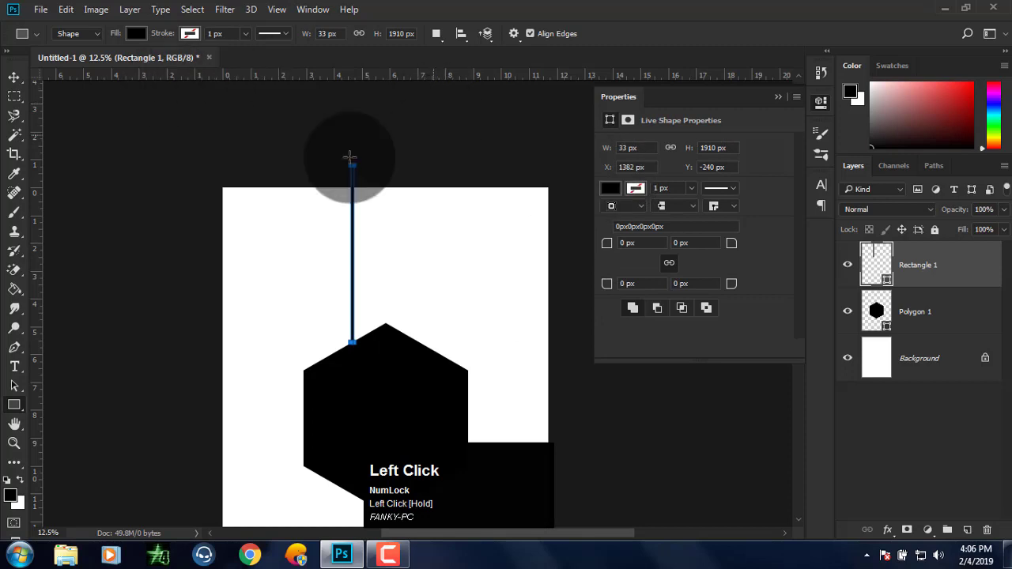
# - Move the thin vertical bar onto the hexagon's top vertex and centre it horizontally on the canvas
pyautogui.click(16, 78)
pyautogui.hotkey('ctrl', '+')
pyautogui.hotkey('ctrl', '+')
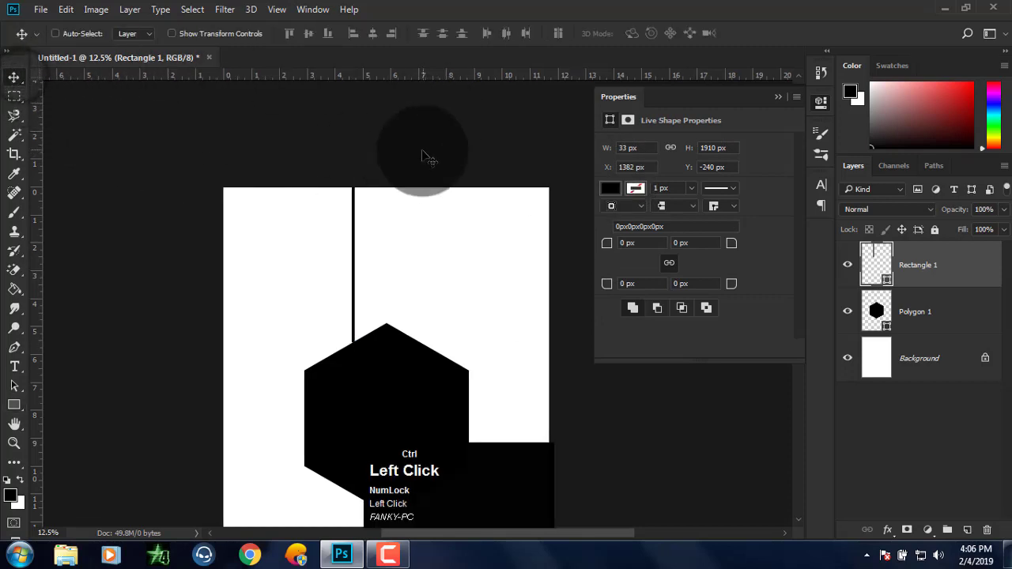
pyautogui.hotkey('ctrl', '+')
pyautogui.hotkey('ctrl', '+')
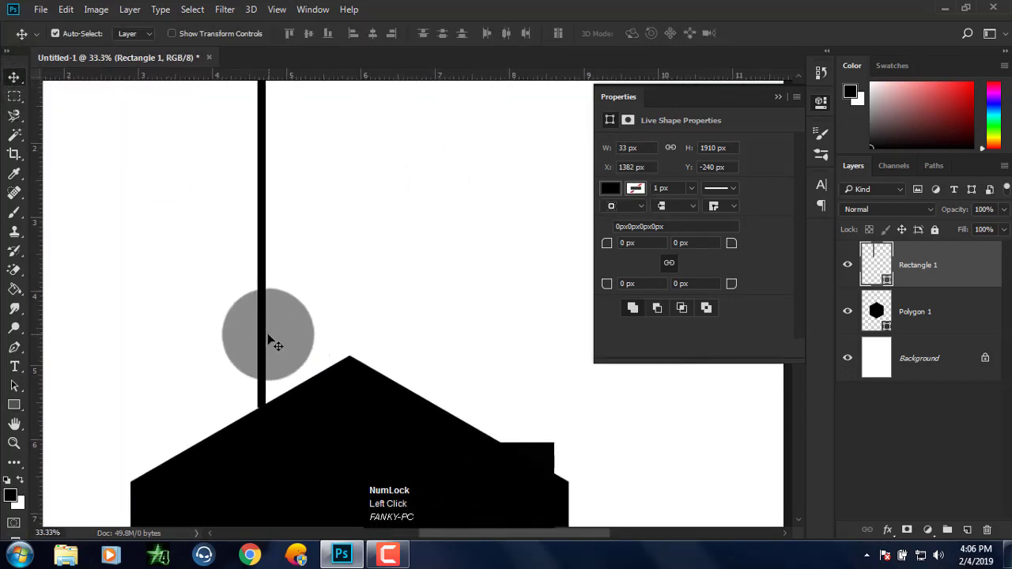
pyautogui.moveTo(264, 341); pyautogui.dragTo(350, 300)
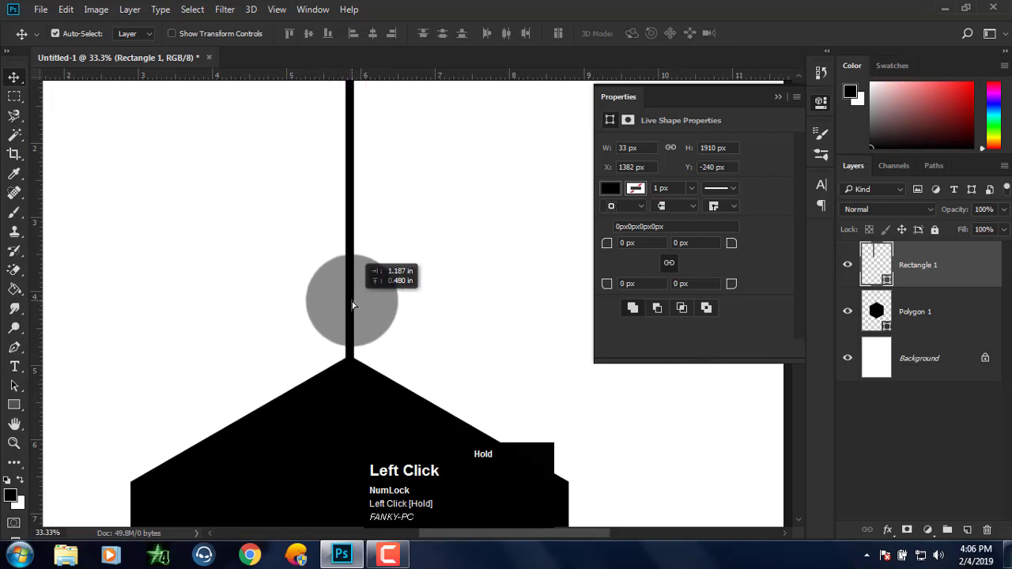
pyautogui.hotkey('ctrl', 'a')
pyautogui.click(377, 33)
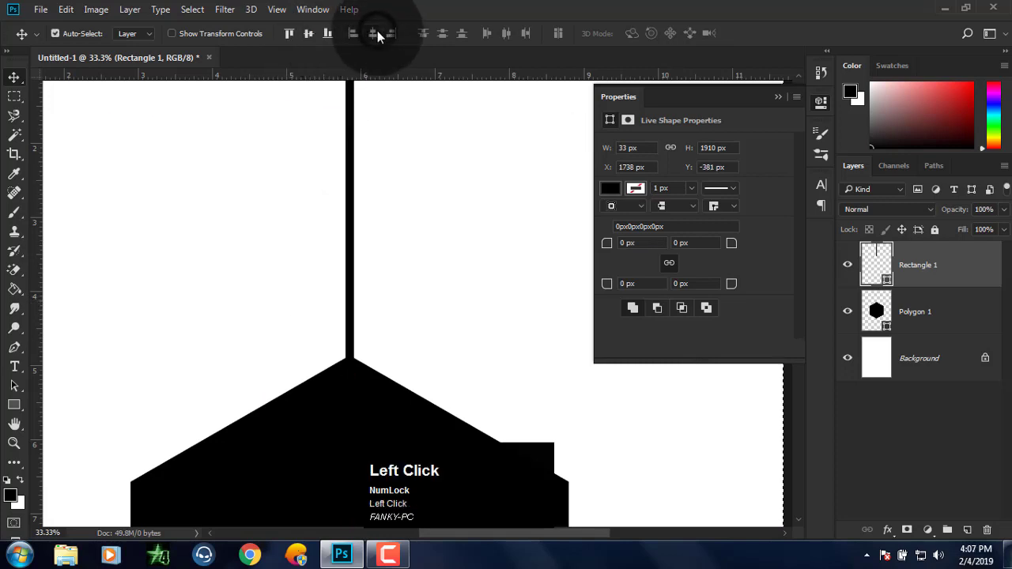
pyautogui.hotkey('ctrl', 'd')
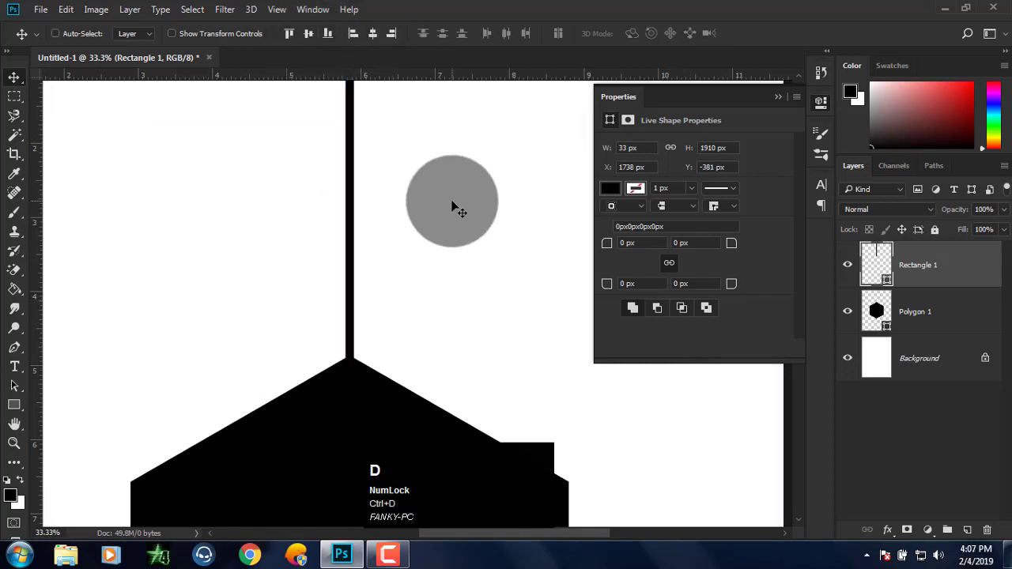
# - Rasterize the thin bar's Rectangle 1 layer and duplicate it under the default name
pyautogui.hotkey('ctrl', '-')
pyautogui.hotkey('ctrl', '-')
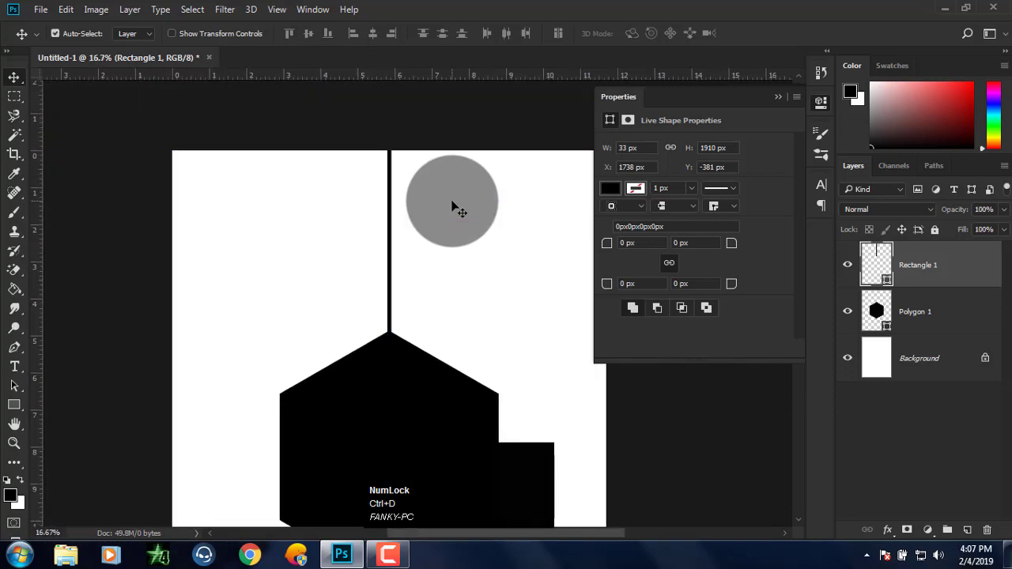
pyautogui.rightClick(901, 265)
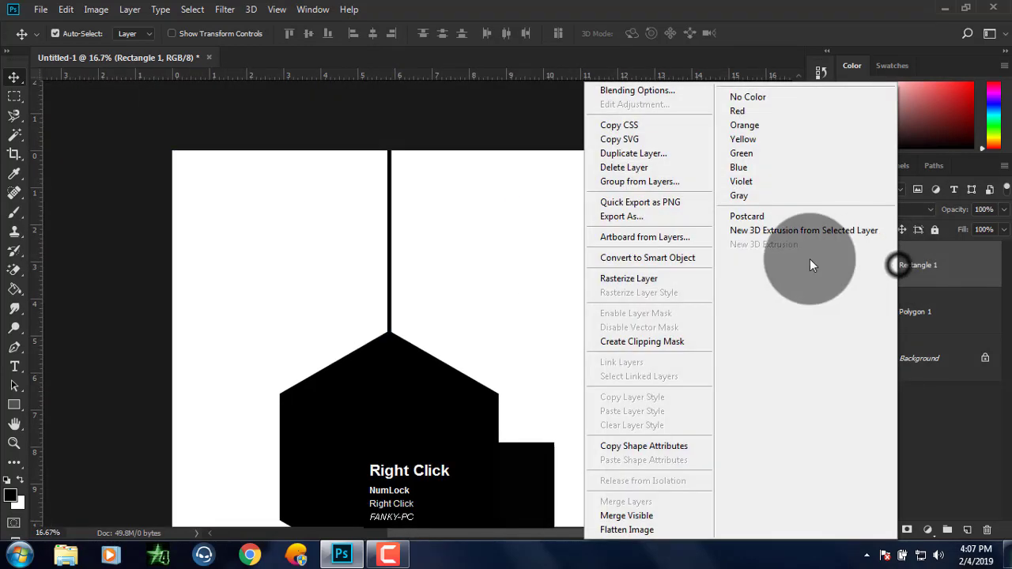
pyautogui.click(652, 280)
pyautogui.scroll(-3, 556, 254)
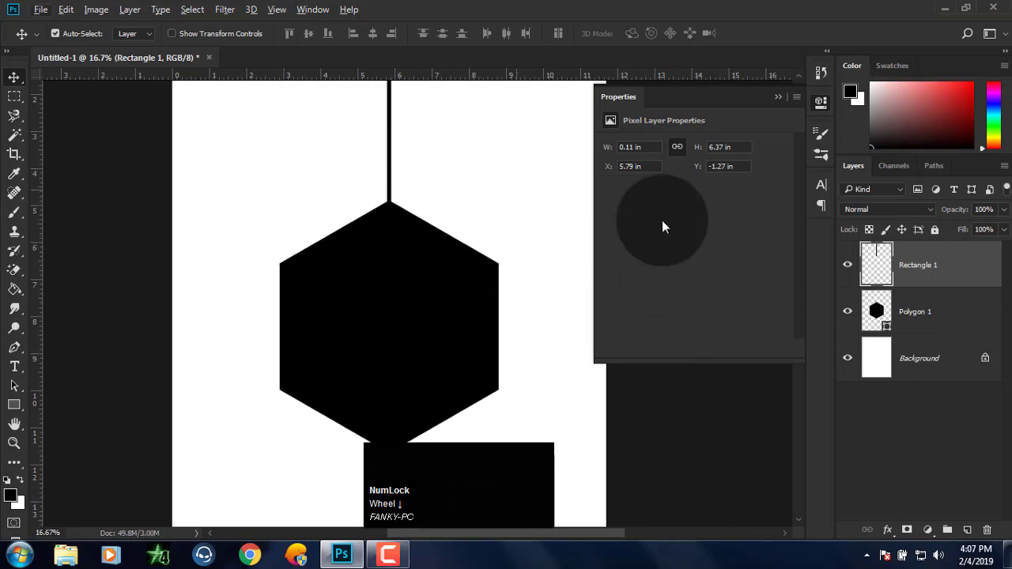
pyautogui.rightClick(917, 267)
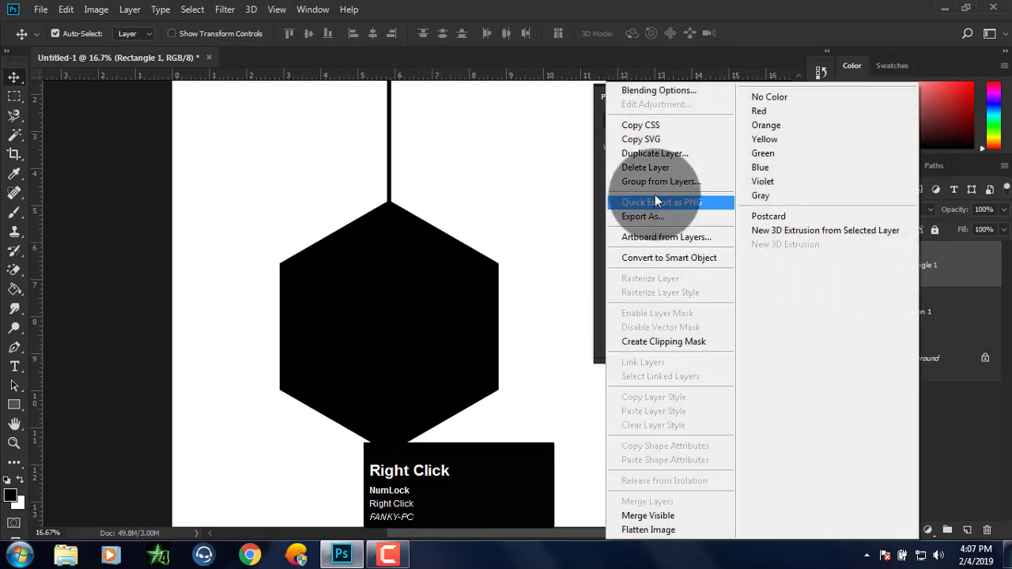
pyautogui.click(656, 153)
pyautogui.click(635, 163)
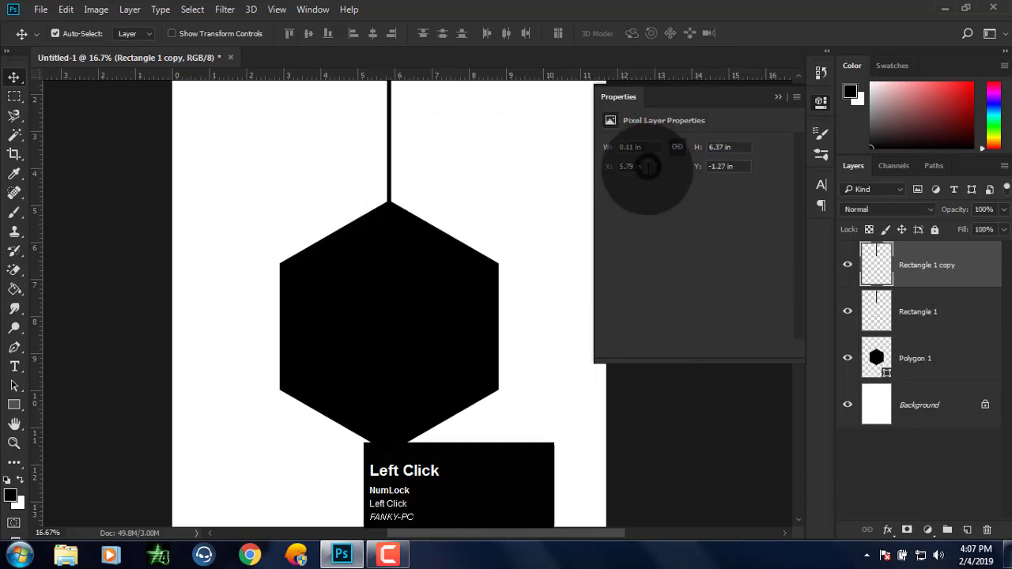
# - Move the duplicated bar straight down so it extends from the hexagon's bottom vertex past the page's lower edge
pyautogui.scroll(-1, 447, 190)
pyautogui.moveTo(390, 156); pyautogui.dragTo(410, 407)
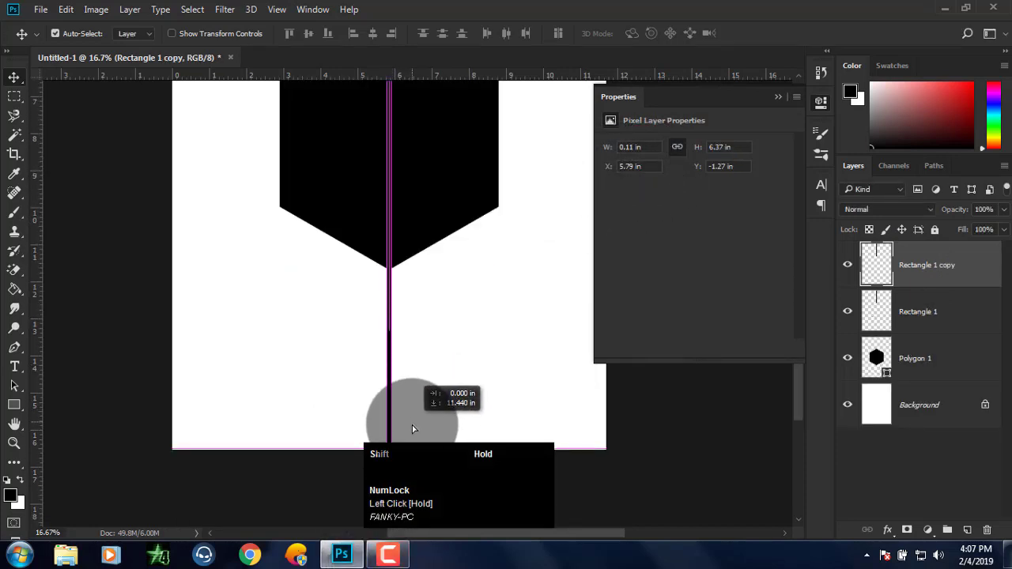
pyautogui.moveTo(412, 448); pyautogui.dragTo(409, 461)
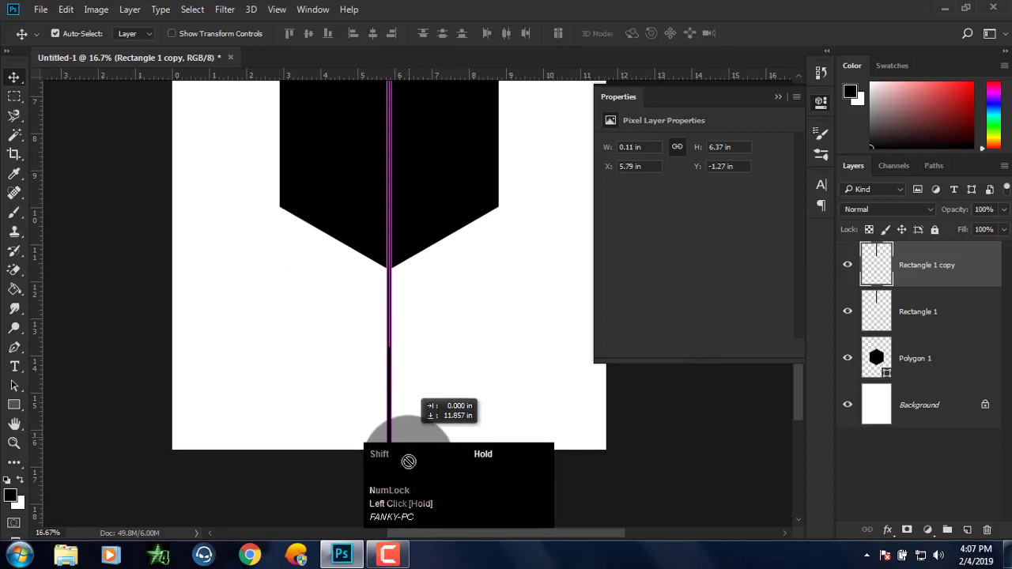
pyautogui.moveTo(409, 424); pyautogui.dragTo(612, 357)
pyautogui.click(778, 97)
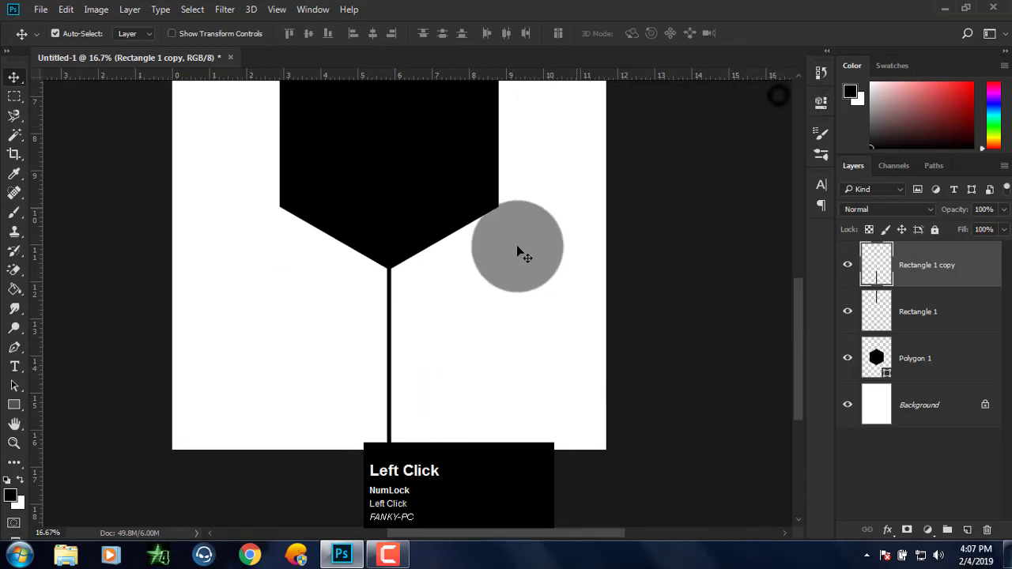
# - Duplicate the Rectangle 1 copy layer holding the bar below the hexagon under its default name
pyautogui.press('ctrl')
pyautogui.hotkey('ctrl', '+')
pyautogui.hotkey('ctrl', '+')
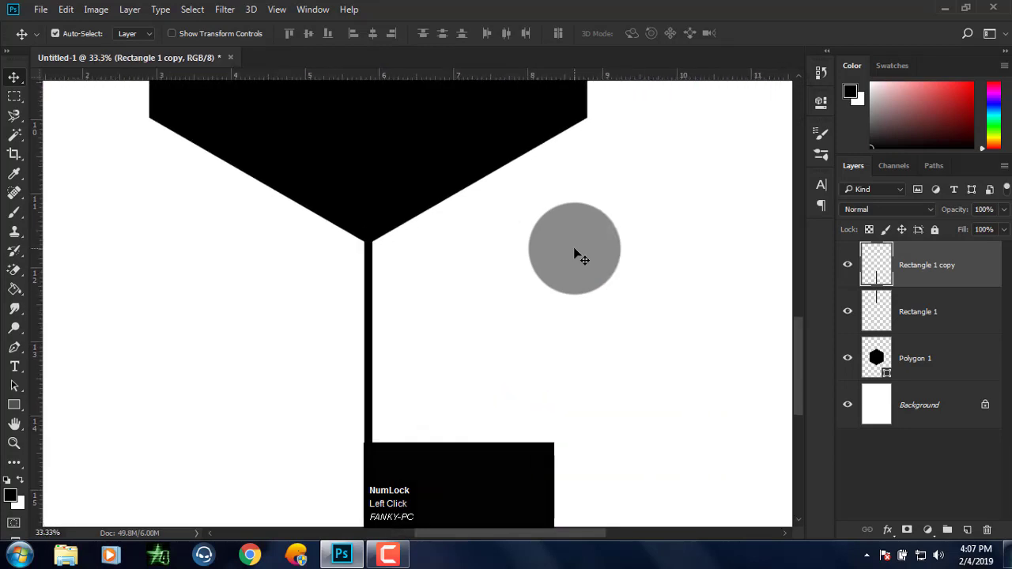
pyautogui.moveTo(348, 273); pyautogui.dragTo(501, 271)
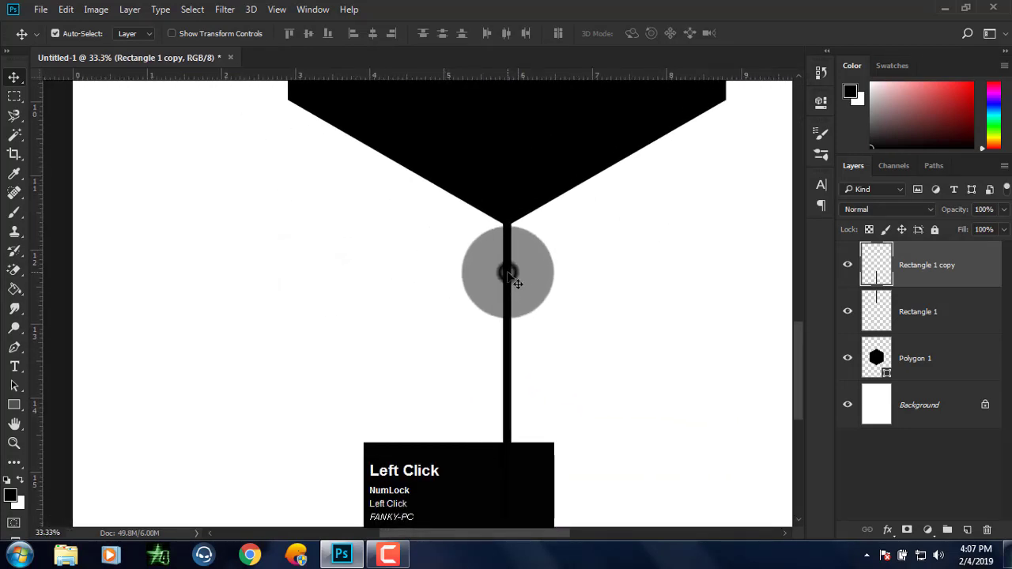
pyautogui.rightClick(940, 265)
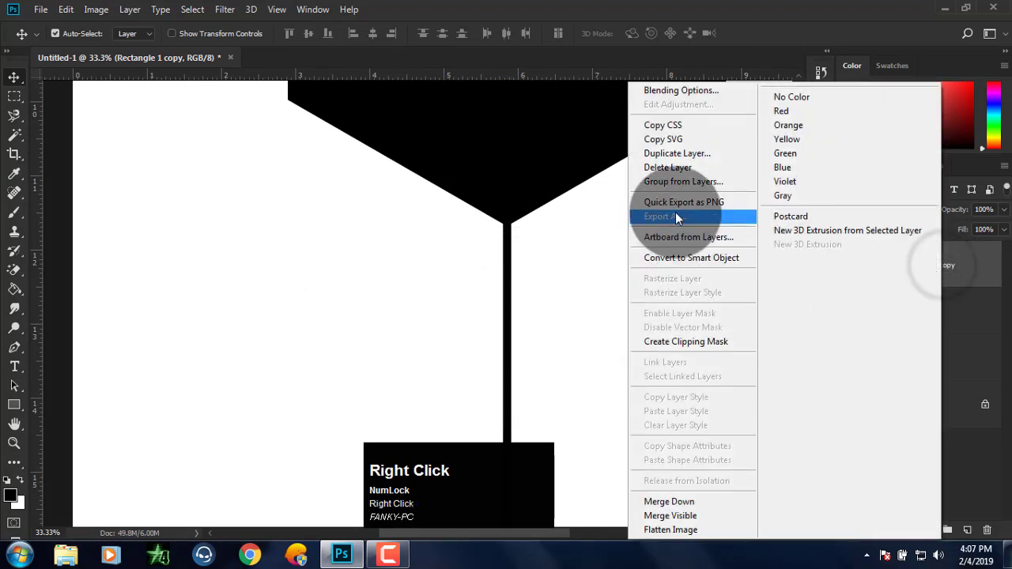
pyautogui.click(675, 153)
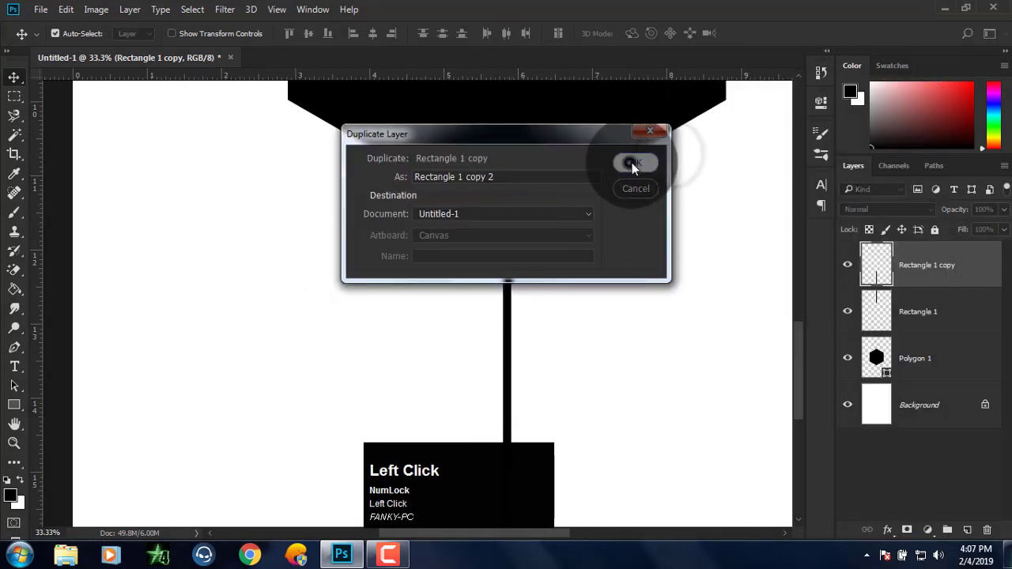
pyautogui.click(632, 163)
# - Move the duplicated bar into the blank area below and outside the hexagon's lower-left vertex and show its transform controls
pyautogui.moveTo(508, 282); pyautogui.dragTo(241, 252)
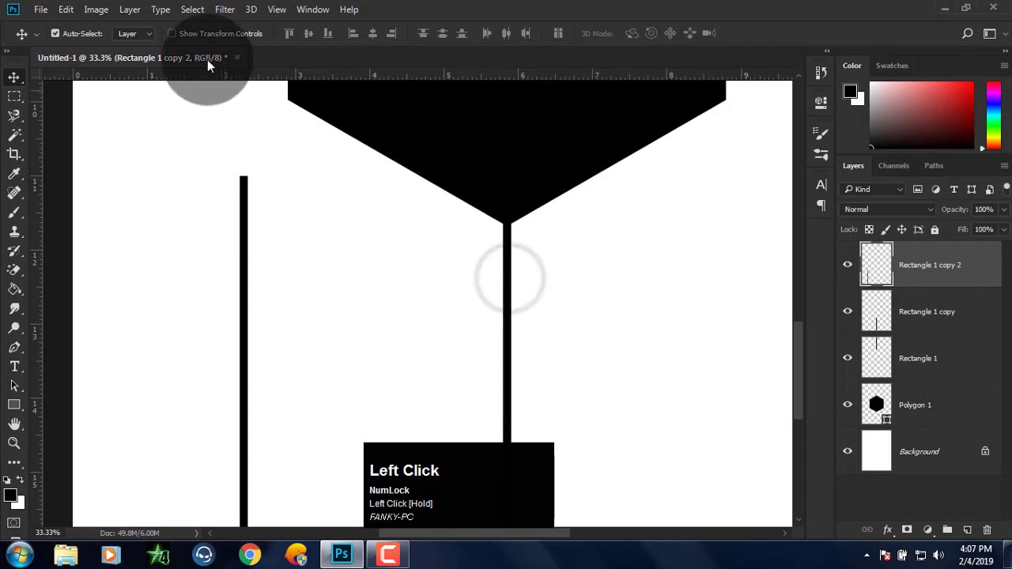
pyautogui.click(171, 33)
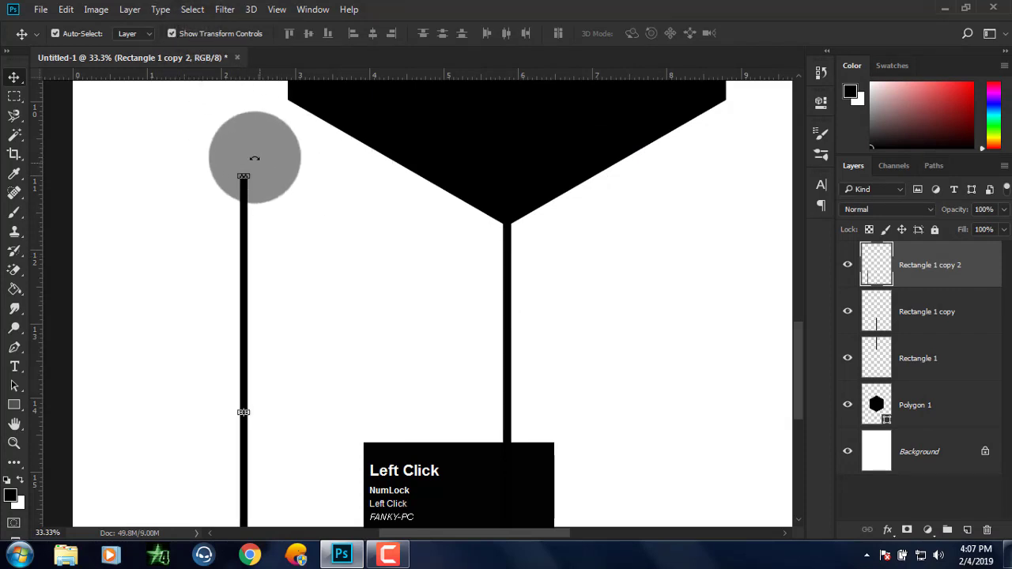
pyautogui.click(130, 9)
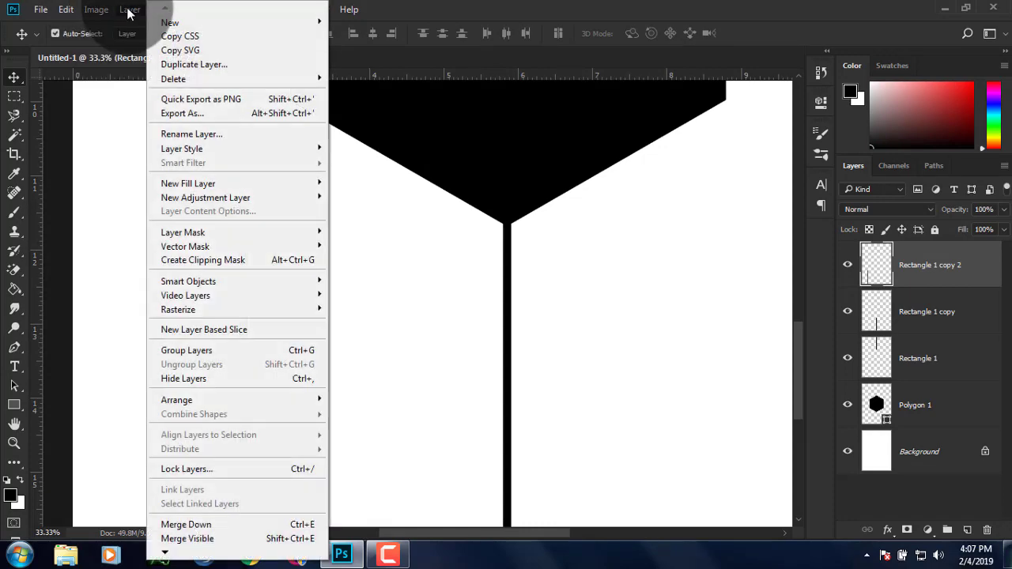
pyautogui.click(128, 12)
pyautogui.click(160, 11)
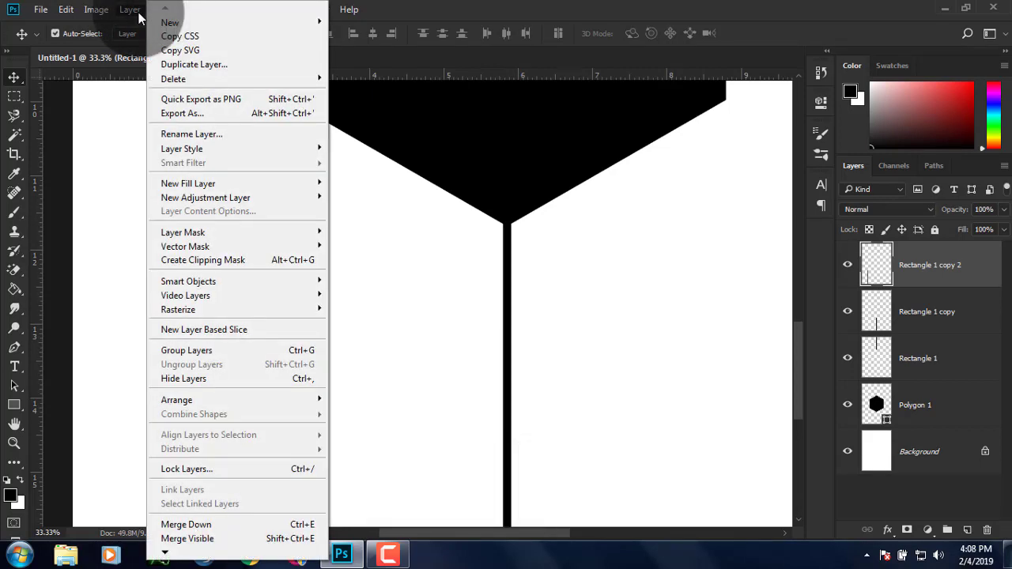
pyautogui.click(138, 14)
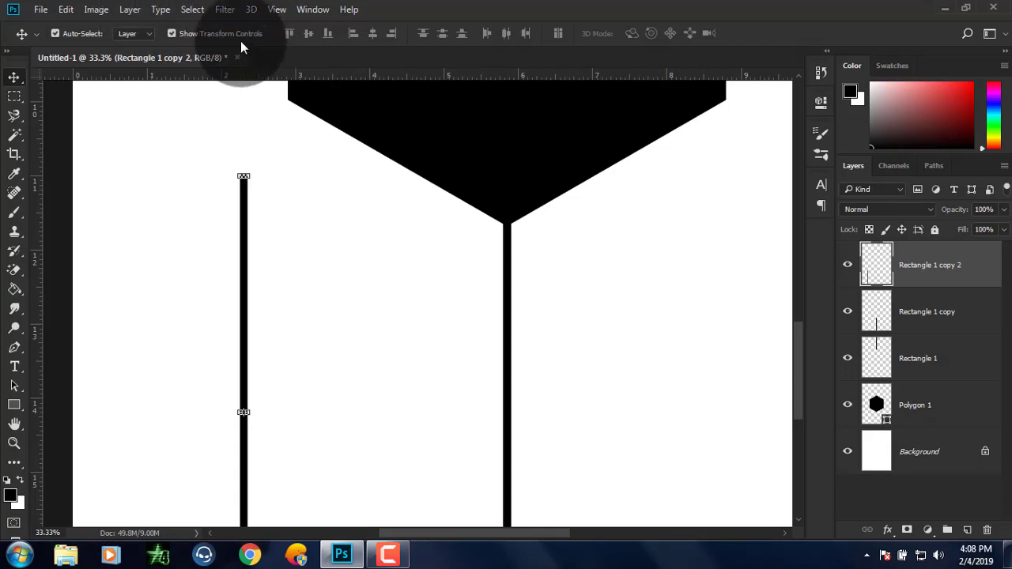
# - Rotate the duplicated bar 60° and attach it to the hexagon's lower-left vertex, hiding the transform controls when done
pyautogui.moveTo(253, 166); pyautogui.dragTo(285, 107)
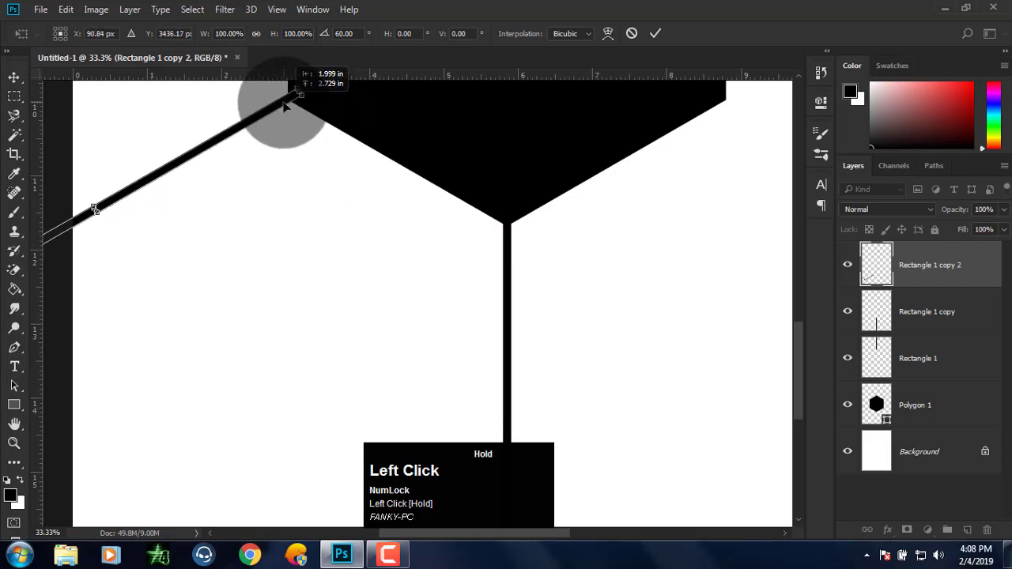
pyautogui.click(655, 33)
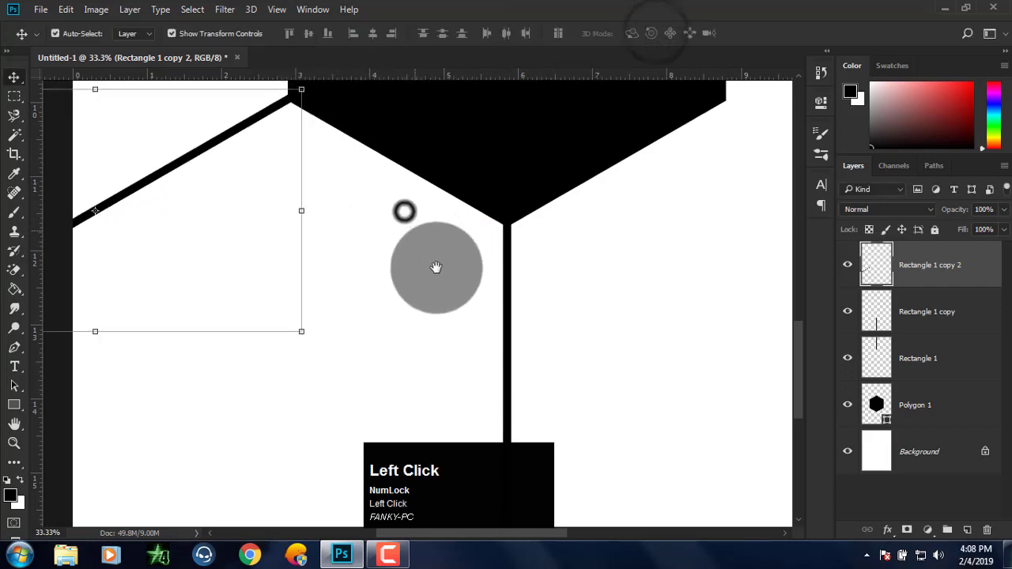
pyautogui.press('space')
pyautogui.moveTo(435, 267); pyautogui.dragTo(461, 321)
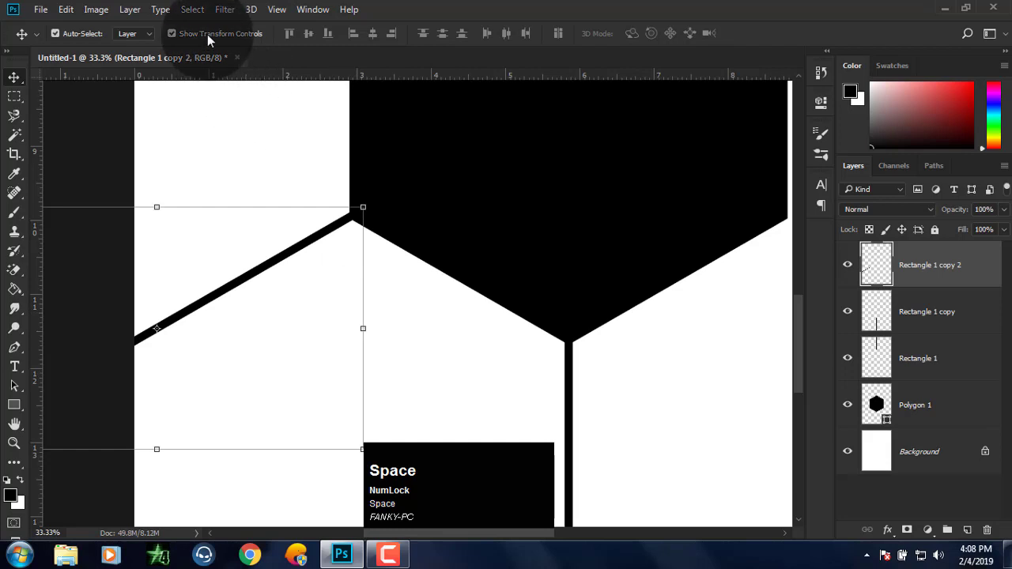
pyautogui.click(208, 34)
# - Copy the slanted bar to the hexagon's upper-right vertex so it extends past the page's right edge
pyautogui.hotkey('ctrl', '-')
pyautogui.hotkey('ctrl', '-')
pyautogui.hotkey('ctrl', '-')
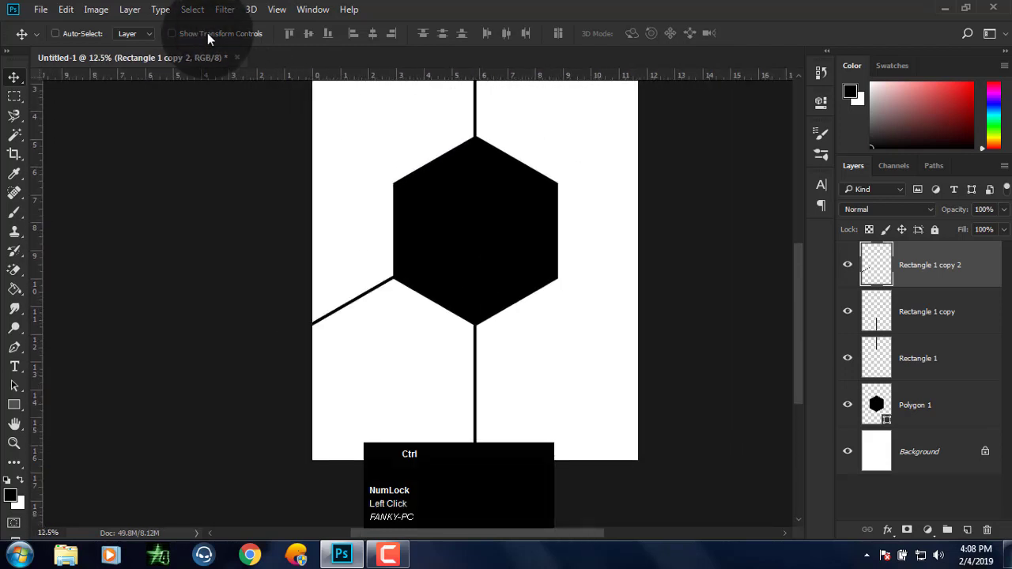
pyautogui.hotkey('ctrl', '-')
pyautogui.hotkey('ctrl', '+')
pyautogui.hotkey('ctrl', '+')
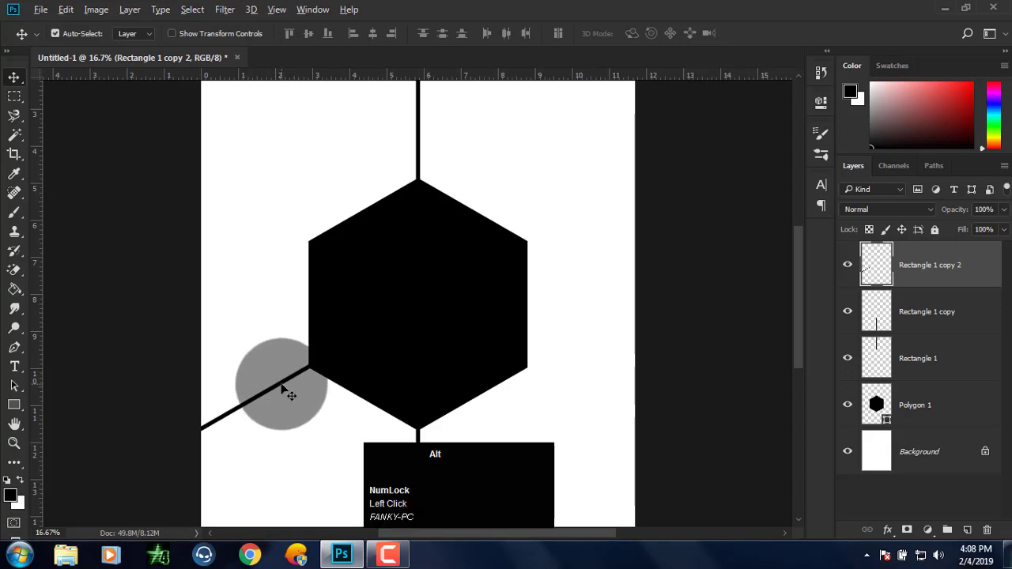
pyautogui.moveTo(285, 388); pyautogui.dragTo(752, 174)
pyautogui.scroll(-2, 579, 259)
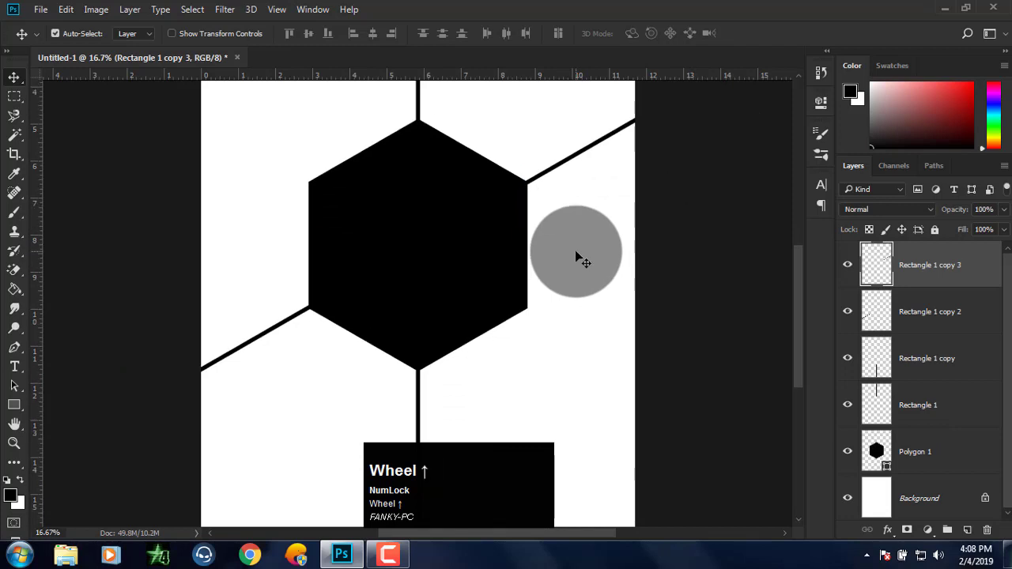
# - Copy the upper-right slanted bar into the blank area below the hexagon's lower-right vertex
pyautogui.press('alt')
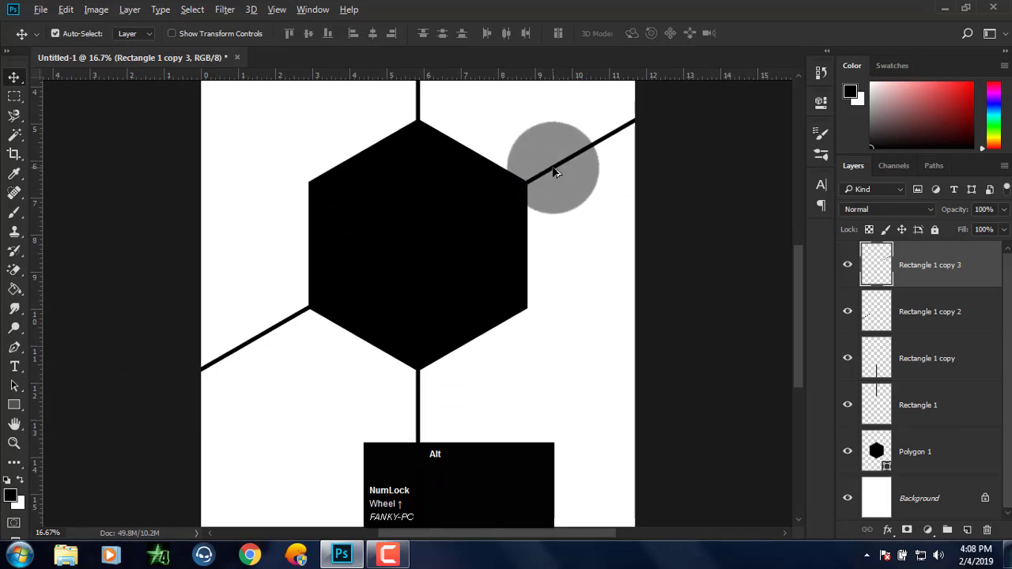
pyautogui.moveTo(554, 170)
pyautogui.mouseDown()
pyautogui.moveTo(565, 272)
pyautogui.moveTo(555, 172)
pyautogui.mouseUp()
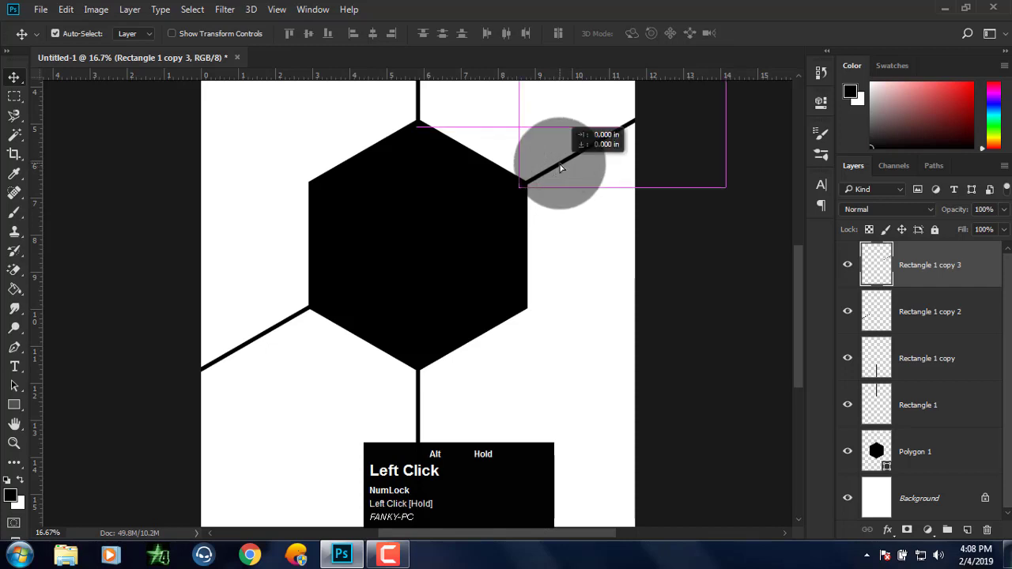
pyautogui.moveTo(559, 168); pyautogui.dragTo(538, 409)
pyautogui.scroll(-1, 601, 427)
pyautogui.scroll(-1, 600, 426)
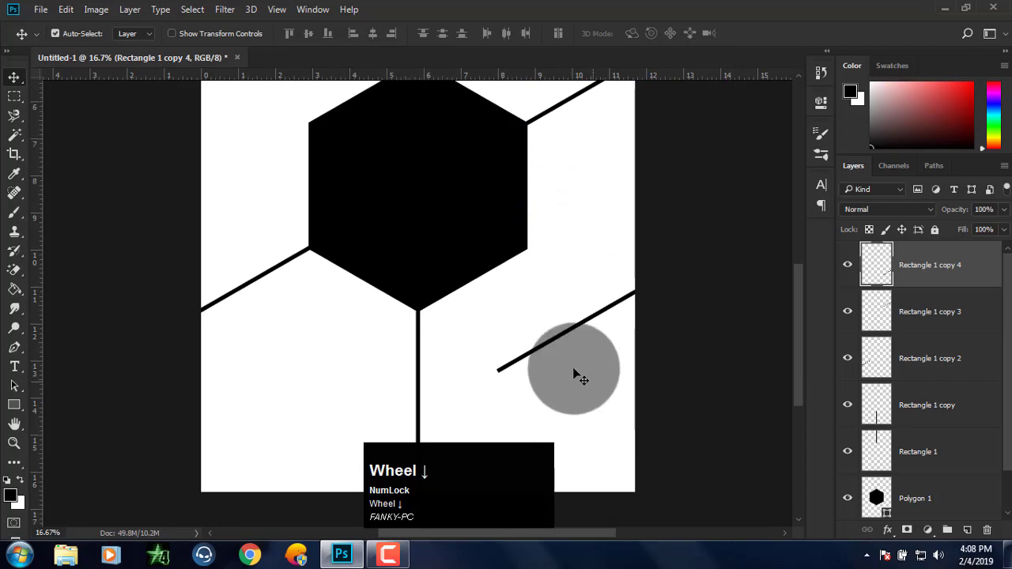
# - Flip the newest slanted bar copy horizontally
pyautogui.click(207, 32)
pyautogui.click(204, 33)
pyautogui.click(95, 11)
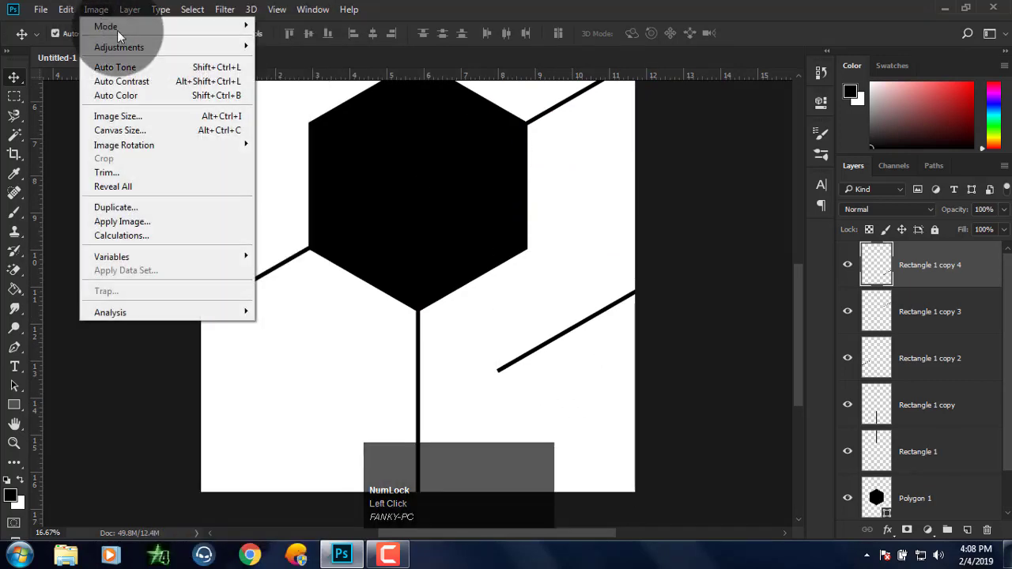
pyautogui.moveTo(135, 14)
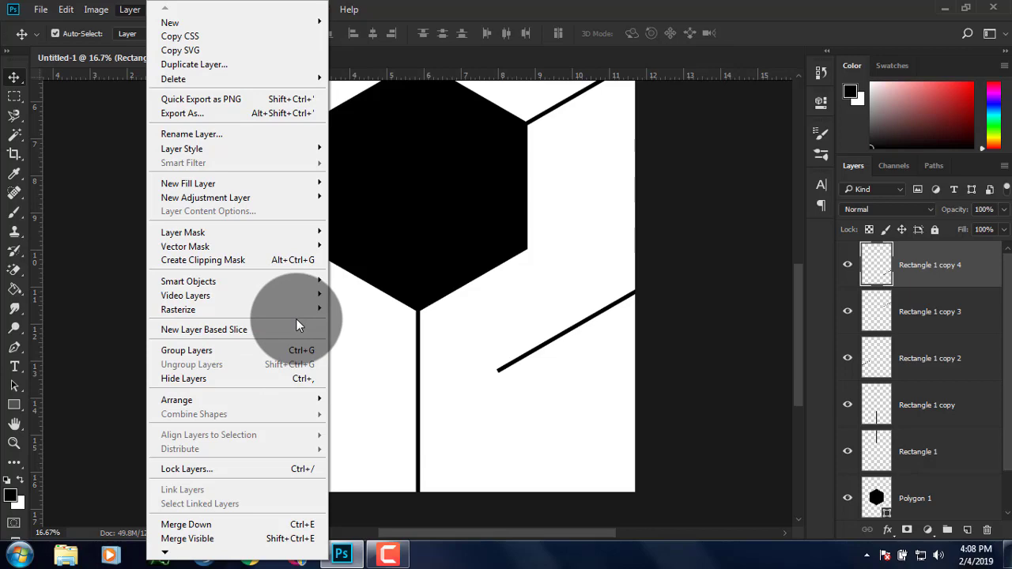
pyautogui.moveTo(66, 10)
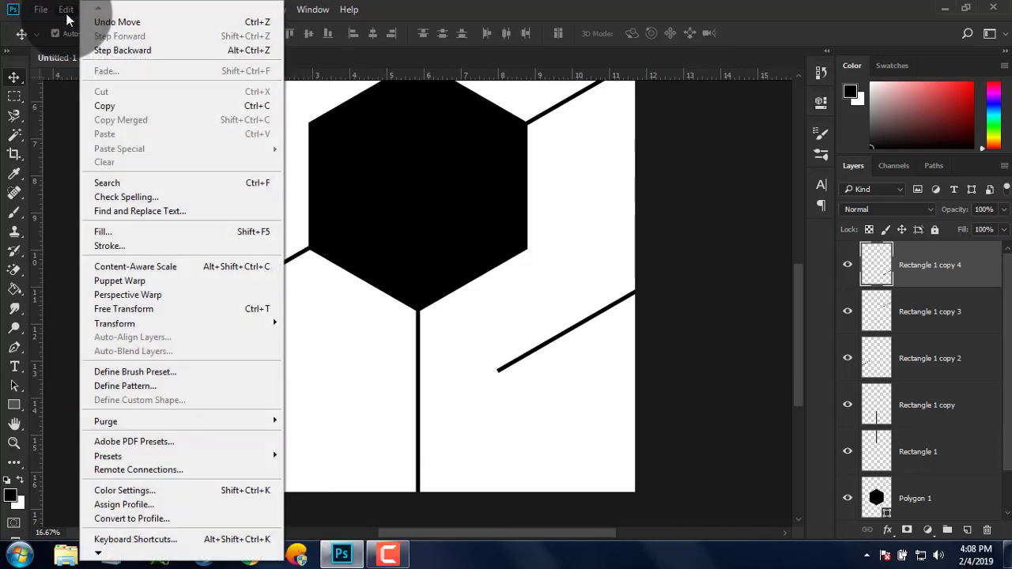
pyautogui.moveTo(238, 319)
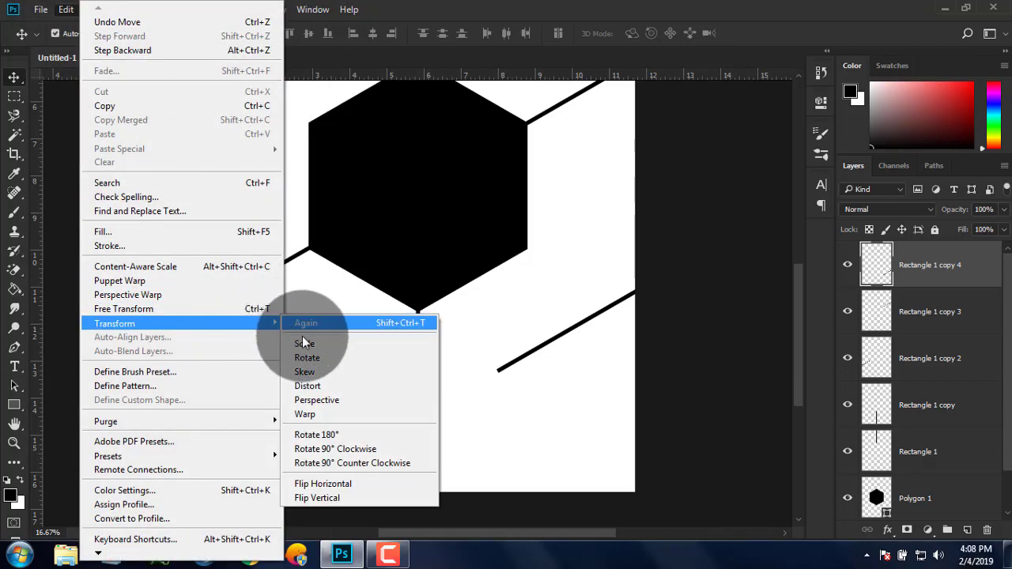
pyautogui.click(331, 485)
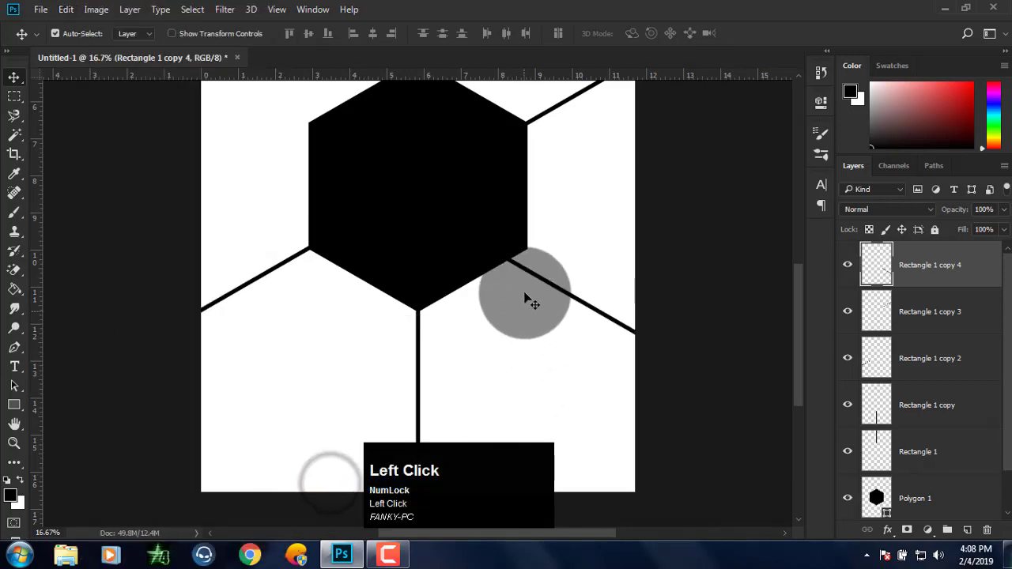
# - Attach the flipped bar to the hexagon's lower-right vertex and place a copy of it at the upper-left vertex
pyautogui.moveTo(534, 278); pyautogui.dragTo(242, 129)
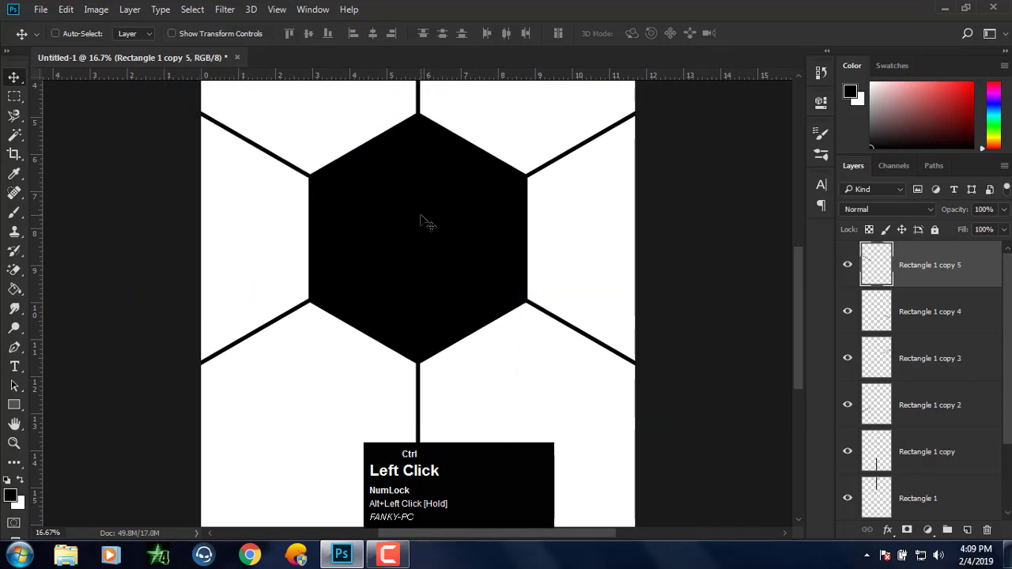
pyautogui.hotkey('ctrl', '-')
pyautogui.hotkey('ctrl', '-')
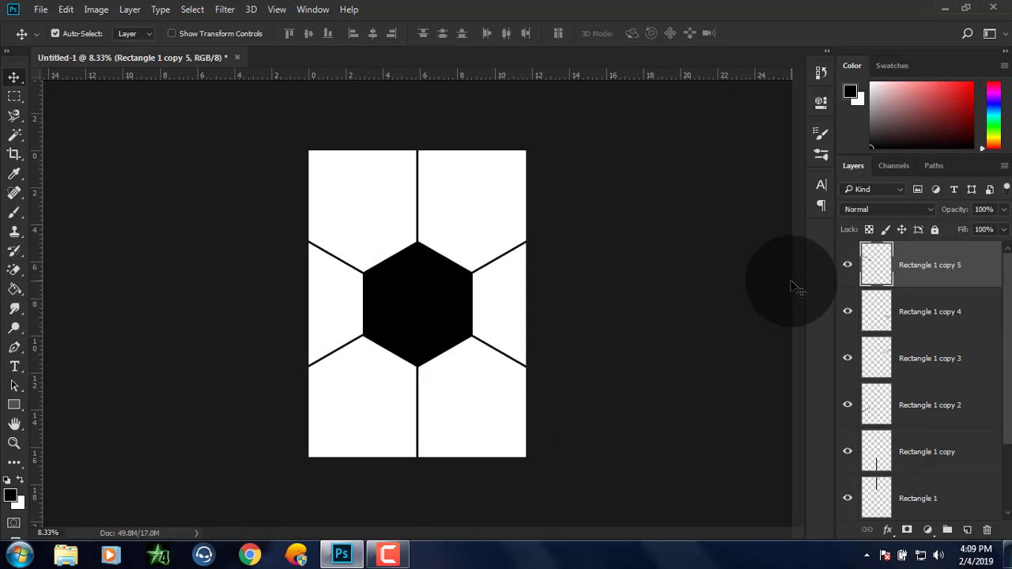
# - Merge the hexagon and all bar layers into one layer, check it by toggling its visibility, and deselect it
pyautogui.scroll(-3, 850, 308)
pyautogui.click(929, 450)
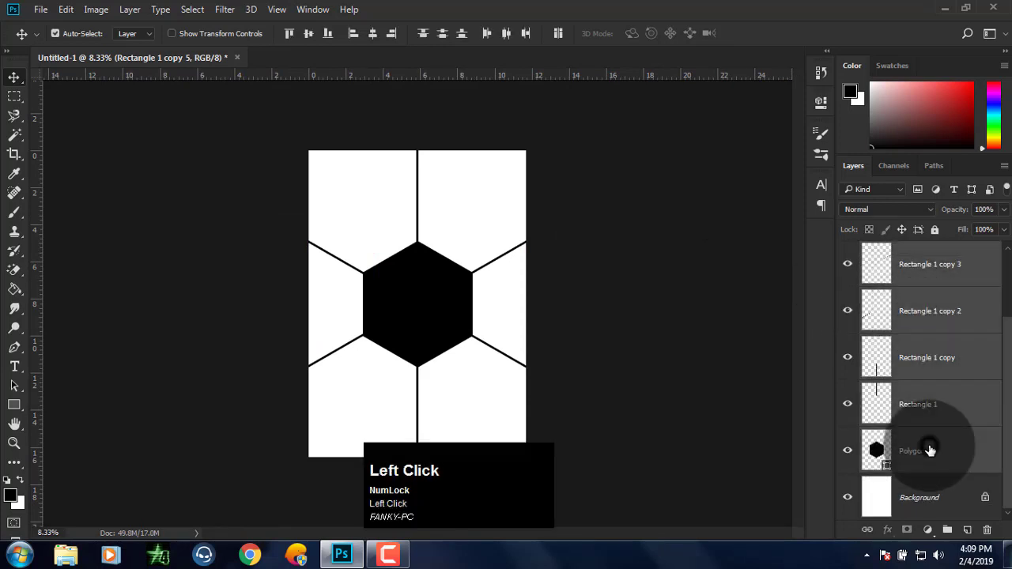
pyautogui.rightClick(930, 449)
pyautogui.click(666, 500)
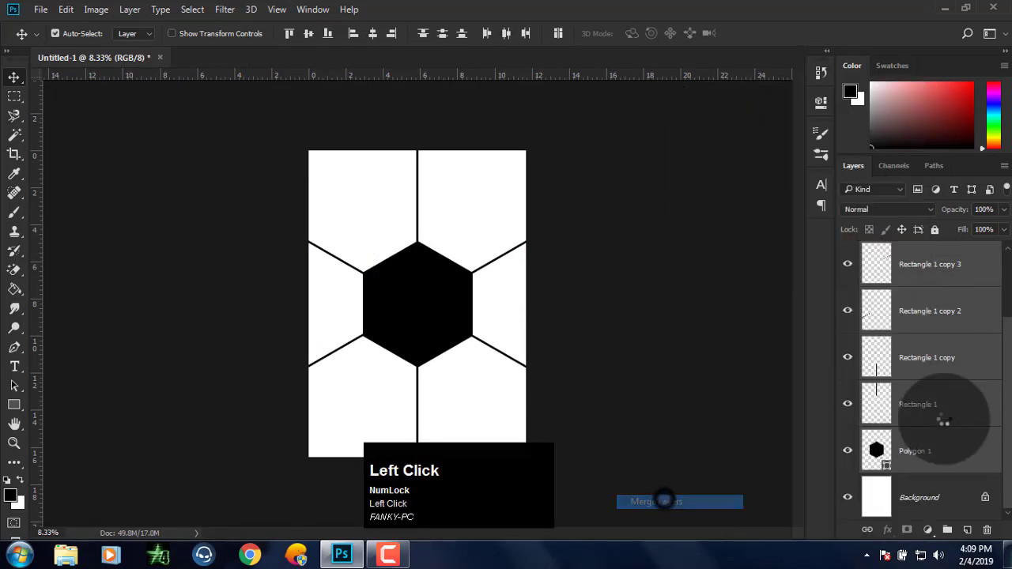
pyautogui.click(847, 265)
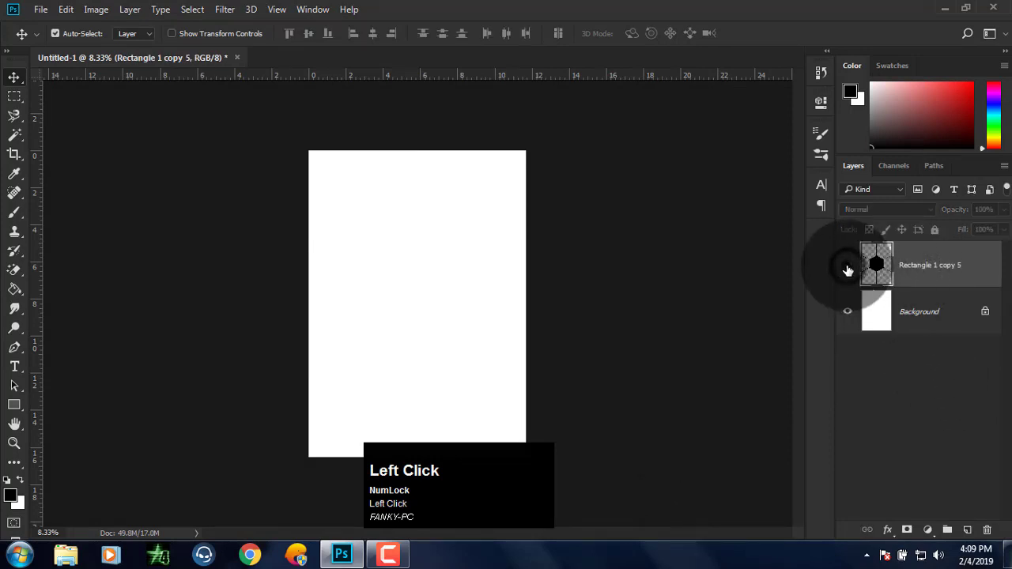
pyautogui.click(848, 265)
pyautogui.click(917, 412)
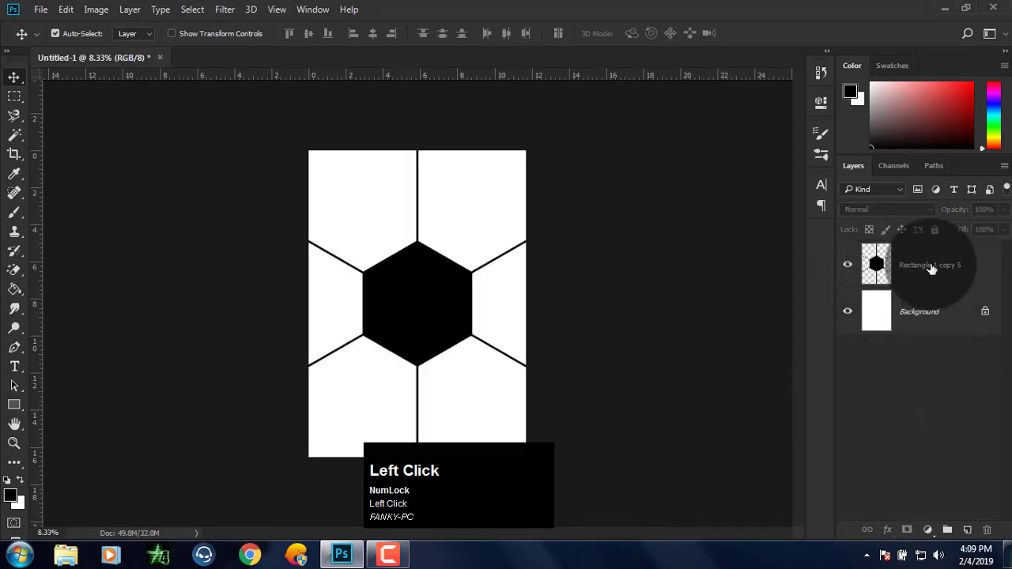
# - Open adult-attractive-beautiful-1036620.jpg from the Downloads folder and unlock its background layer
pyautogui.click(41, 8)
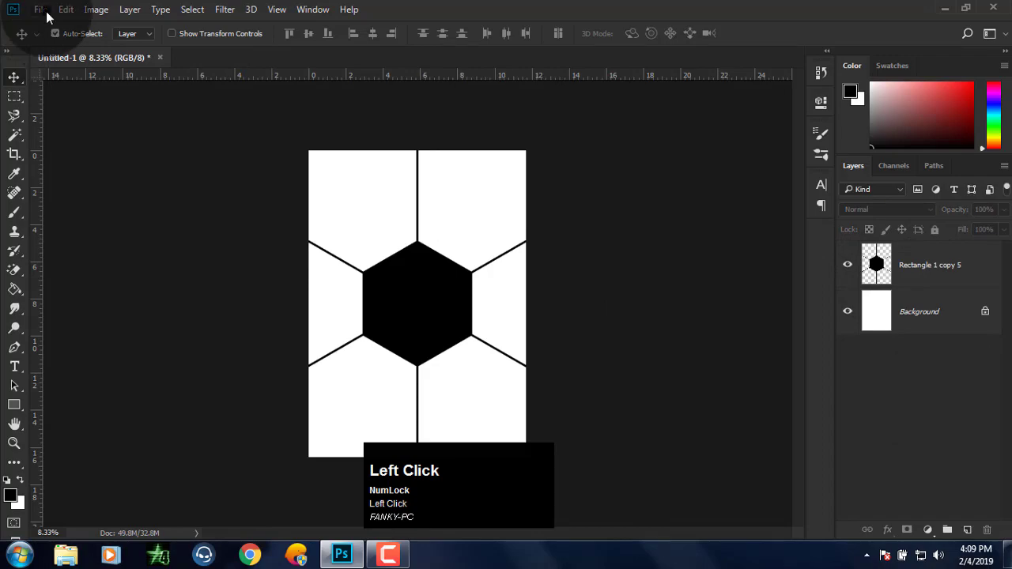
pyautogui.click(47, 42)
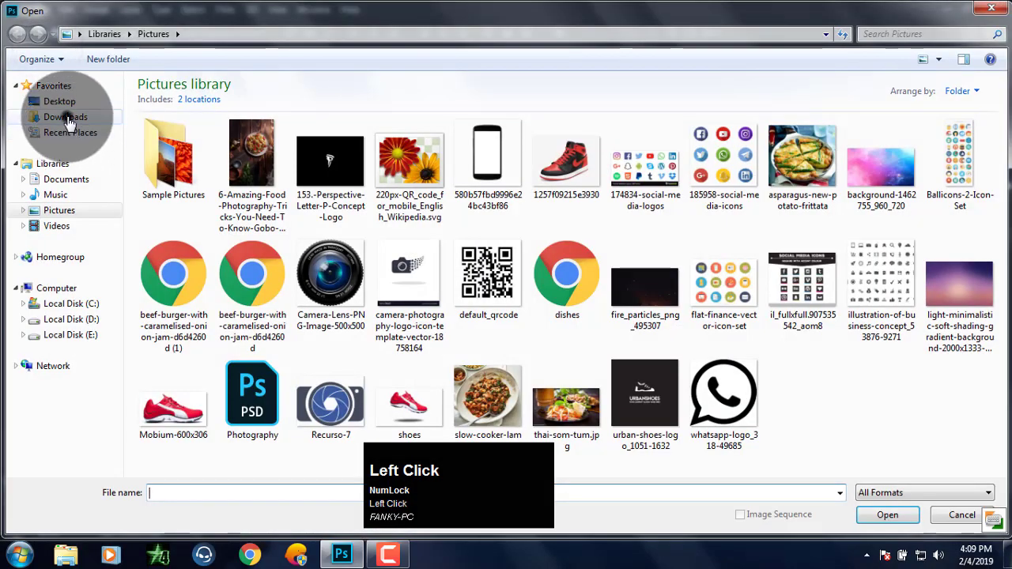
pyautogui.click(64, 117)
pyautogui.doubleClick(164, 237)
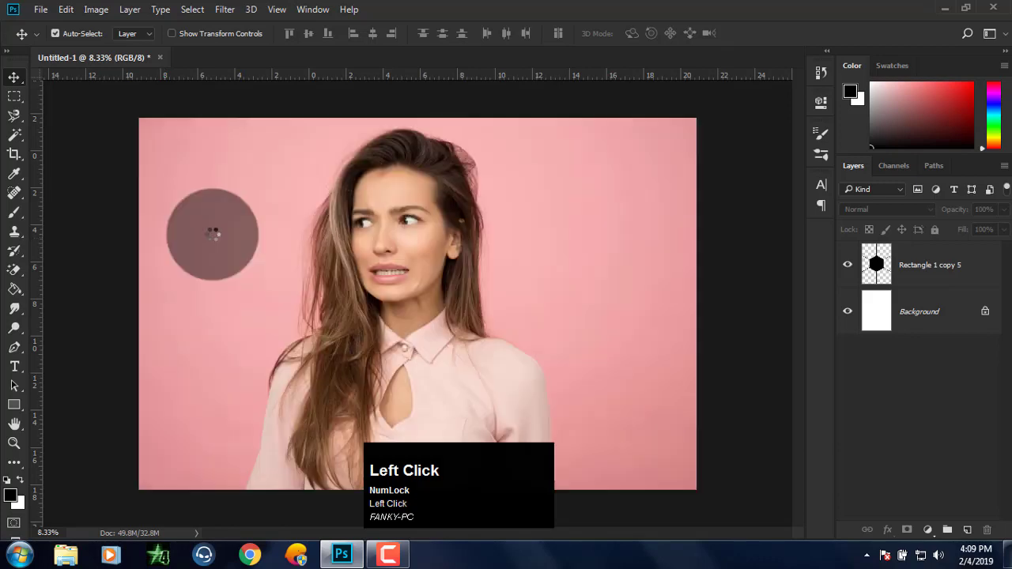
pyautogui.click(983, 257)
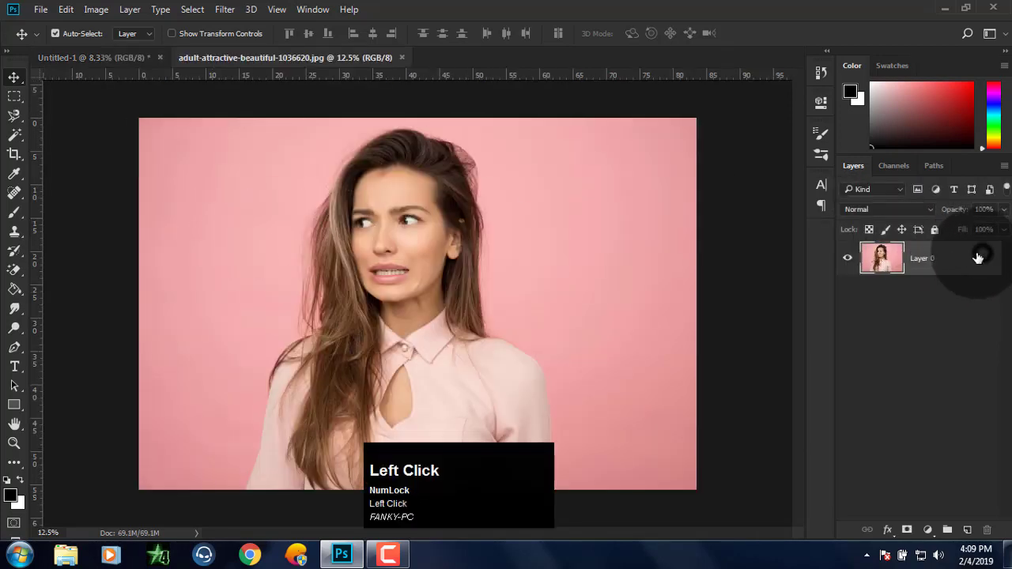
# - Bring the opened photo into the Untitled-1 document and place its layer beneath the merged hexagon-and-bars layer
pyautogui.moveTo(361, 219); pyautogui.dragTo(245, 144)
pyautogui.moveTo(120, 58); pyautogui.dragTo(463, 210)
pyautogui.moveTo(947, 279); pyautogui.dragTo(941, 320)
# - Position the pink-background portrait over the poster's upper-right cell and scale it down proportionally to fit there
pyautogui.moveTo(470, 216); pyautogui.dragTo(534, 249)
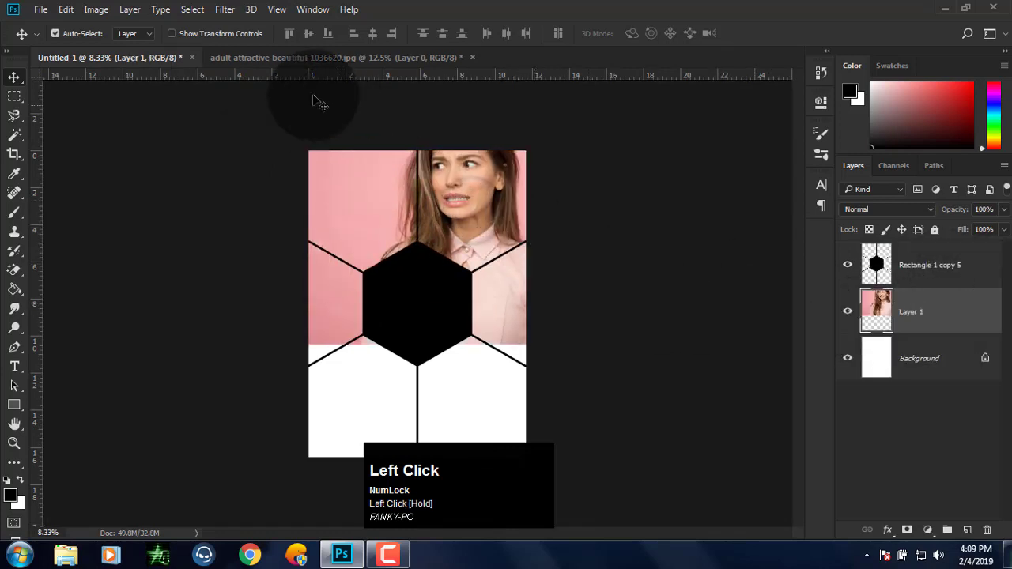
pyautogui.click(234, 37)
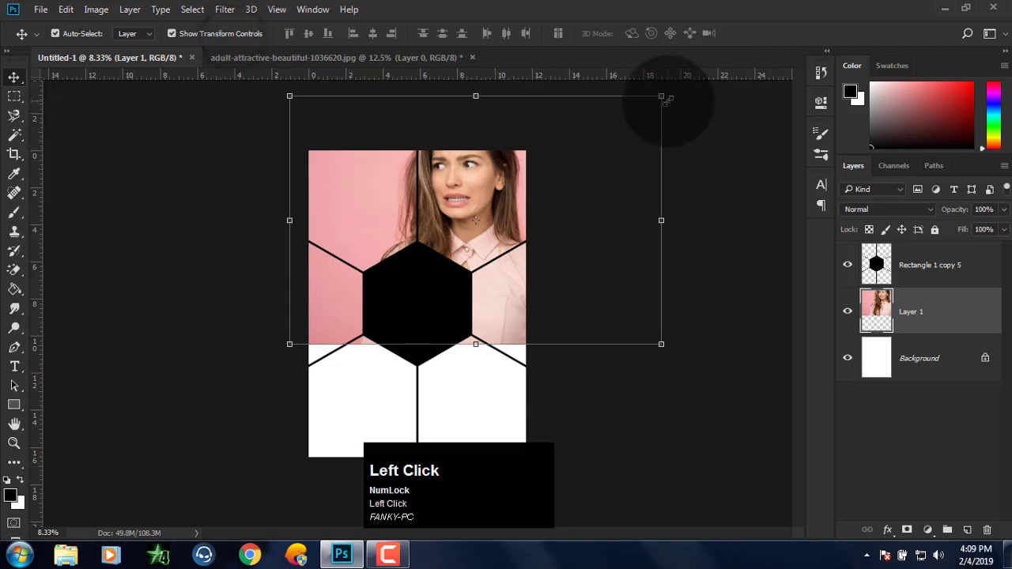
pyautogui.moveTo(676, 97); pyautogui.dragTo(585, 146)
pyautogui.click(657, 33)
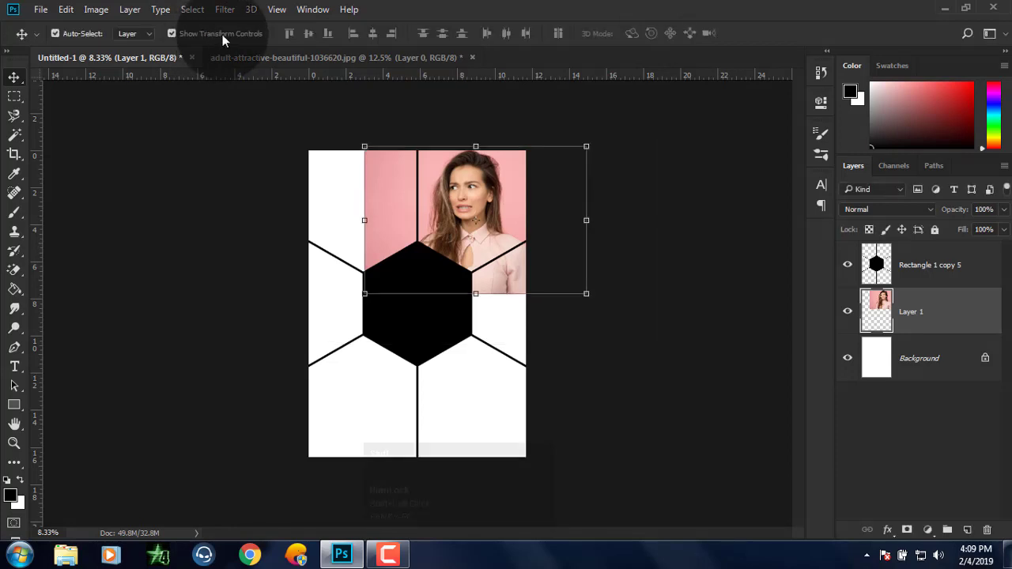
pyautogui.click(223, 40)
# - Select the upper-right cell between the bars with the Magic Wand on the merged hexagon-and-bars layer
pyautogui.hotkey('ctrl', '+')
pyautogui.hotkey('ctrl', '+')
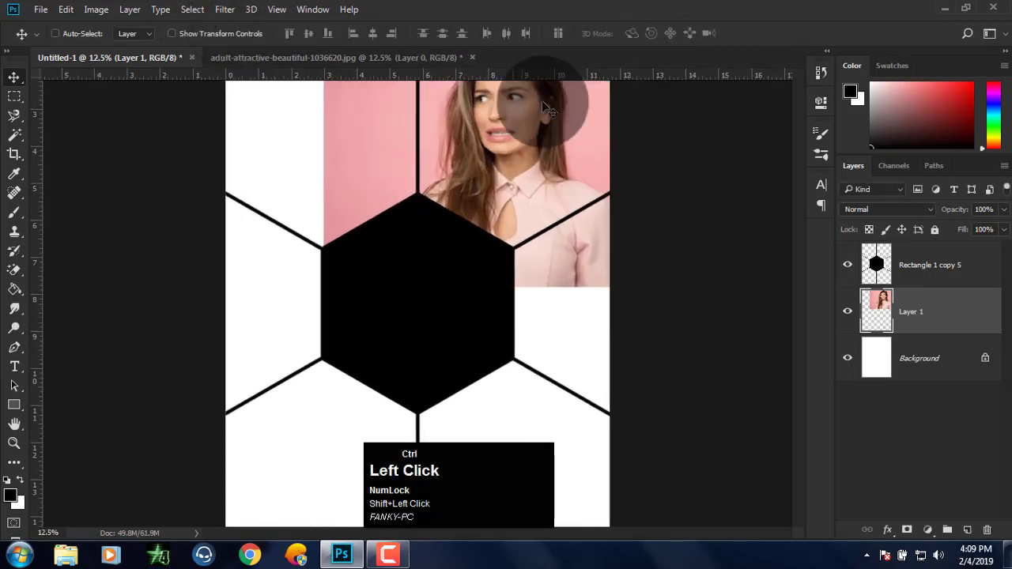
pyautogui.moveTo(543, 169); pyautogui.dragTo(480, 316)
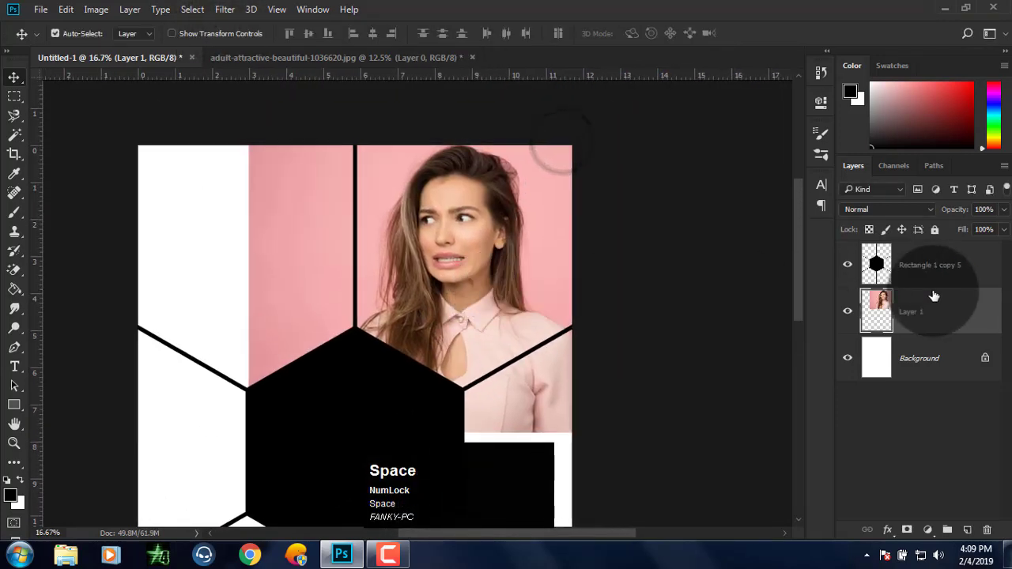
pyautogui.click(913, 272)
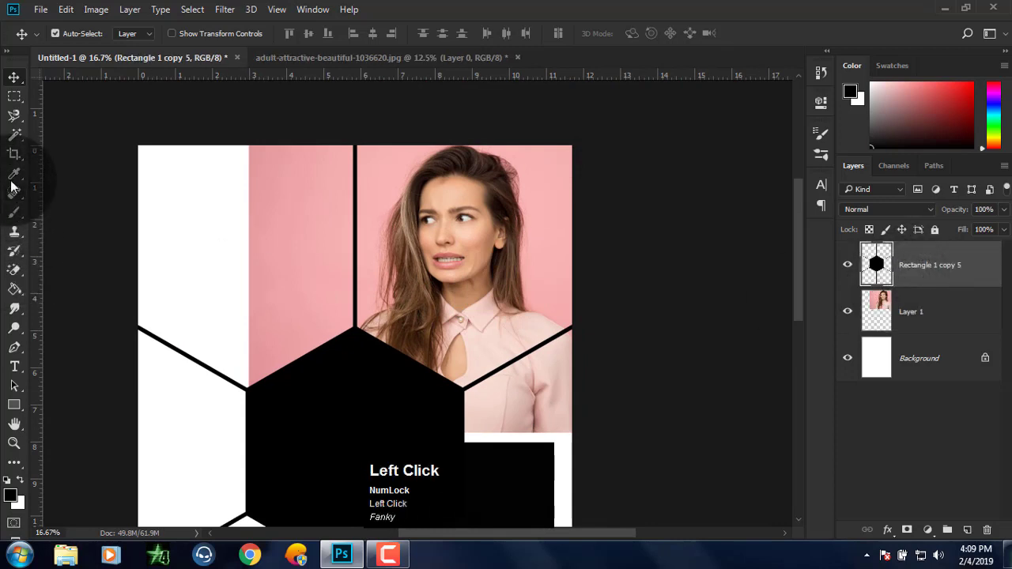
pyautogui.click(13, 137)
pyautogui.moveTo(18, 135); pyautogui.dragTo(51, 149)
pyautogui.click(449, 241)
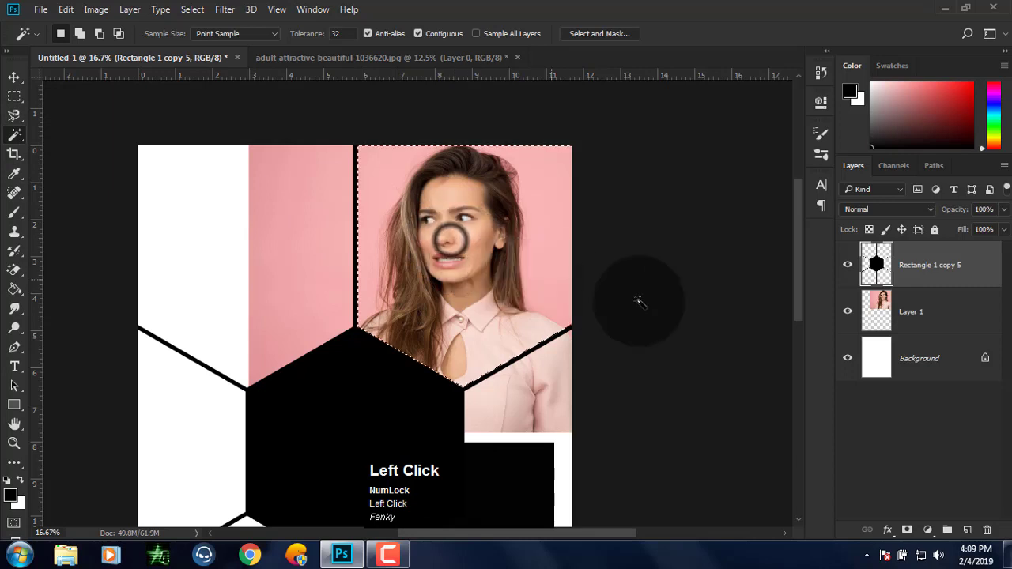
# - Inspect the selection outline with the hexagon-and-bars layer hidden, and restore both the layer and the upper-right cell selection
pyautogui.click(847, 271)
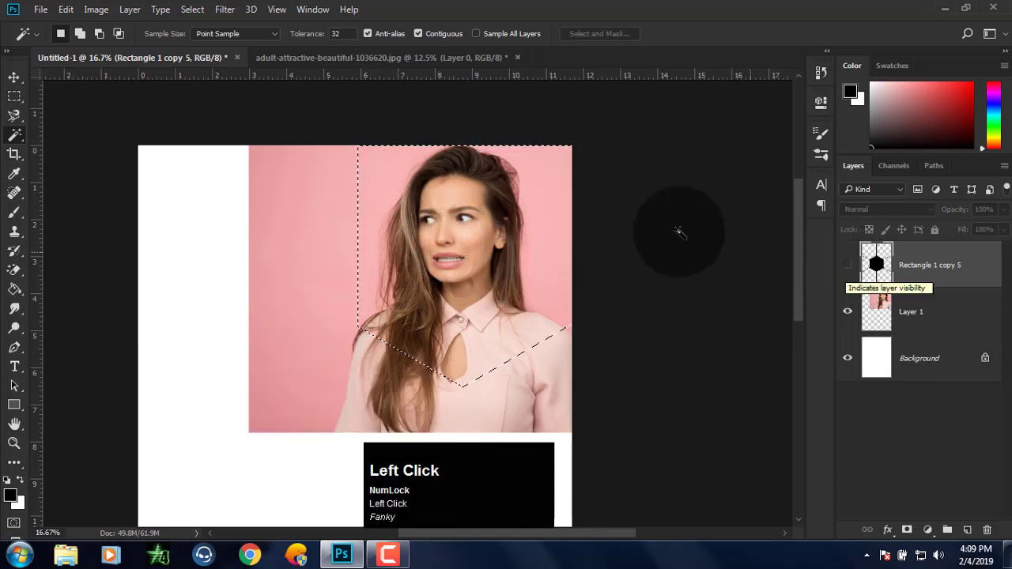
pyautogui.click(192, 9)
pyautogui.click(199, 31)
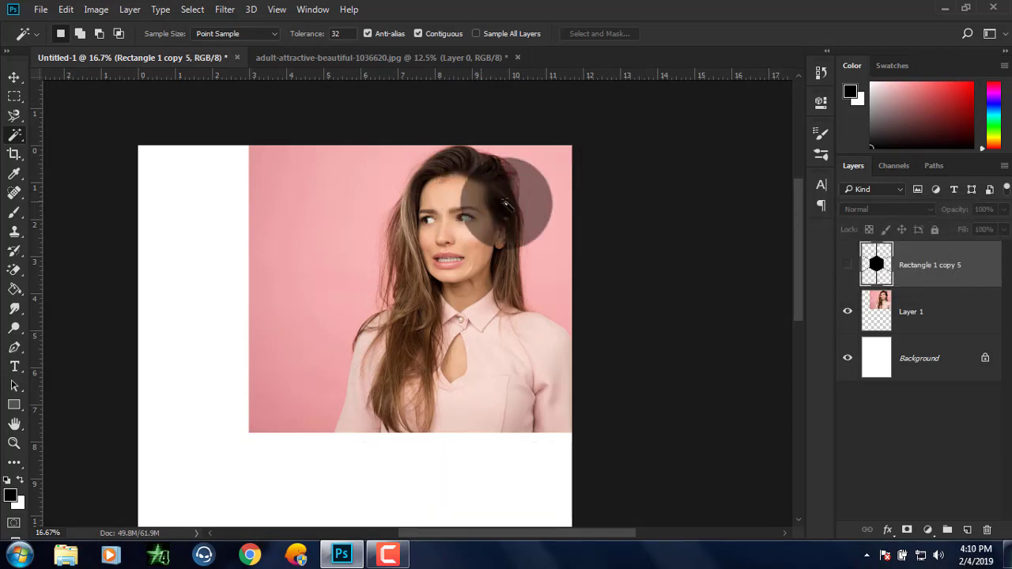
pyautogui.click(846, 266)
pyautogui.click(524, 206)
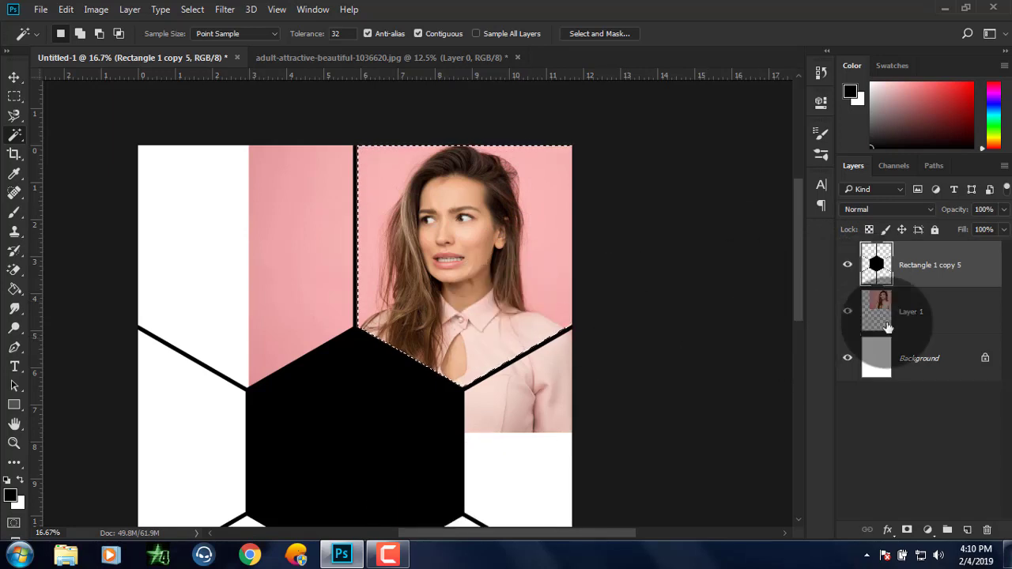
# - On the portrait layer, invert the cell selection, delete everything outside the upper-right cell, and deselect
pyautogui.click(917, 310)
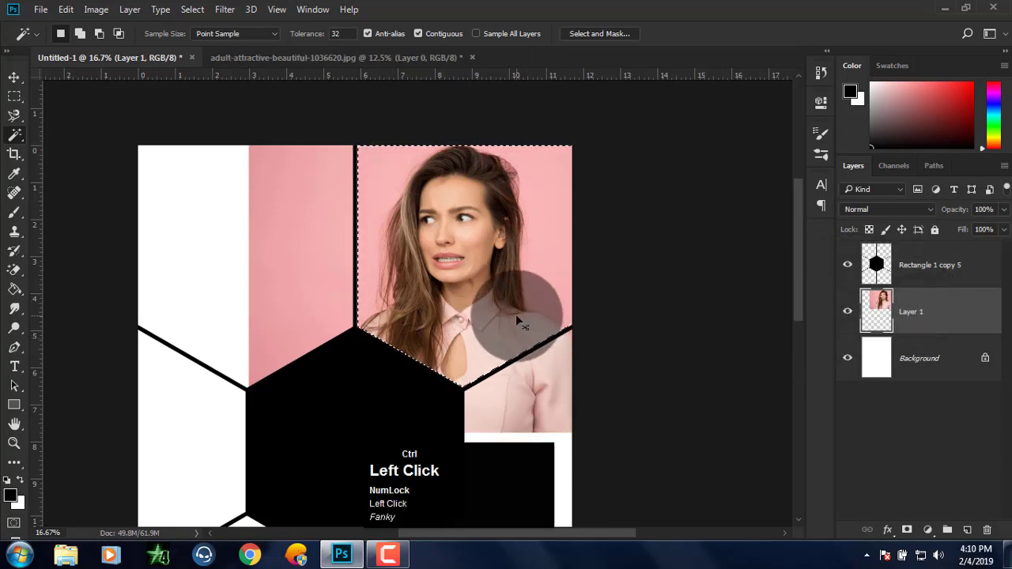
pyautogui.hotkey('ctrl', 'shift', 'i')
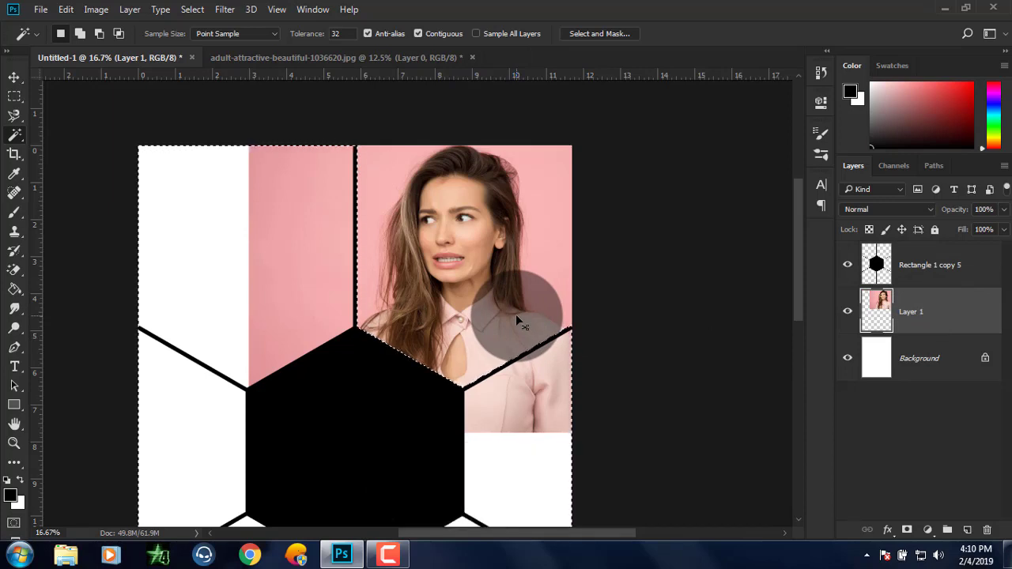
pyautogui.hotkey('ctrl', 'z')
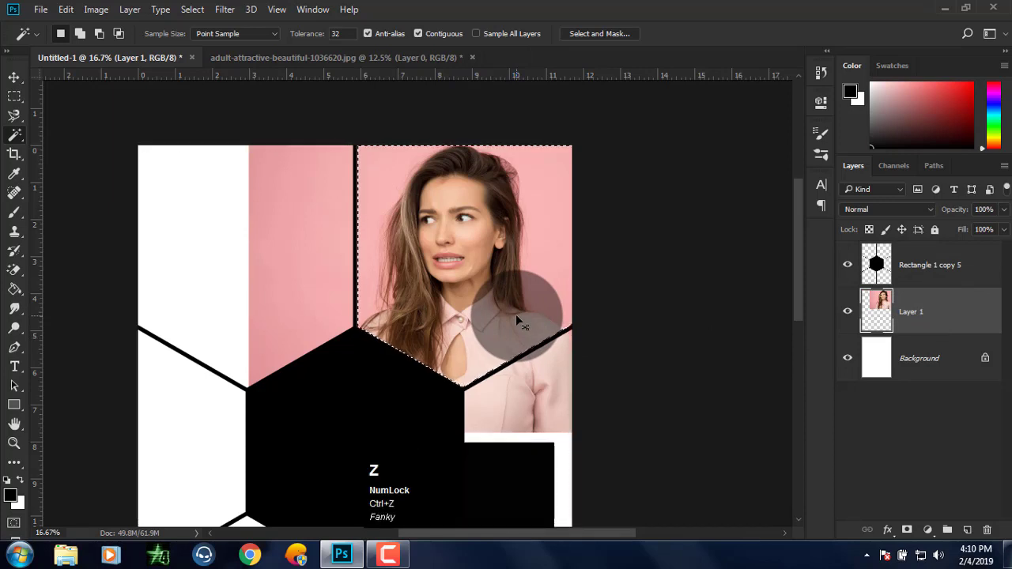
pyautogui.click(191, 10)
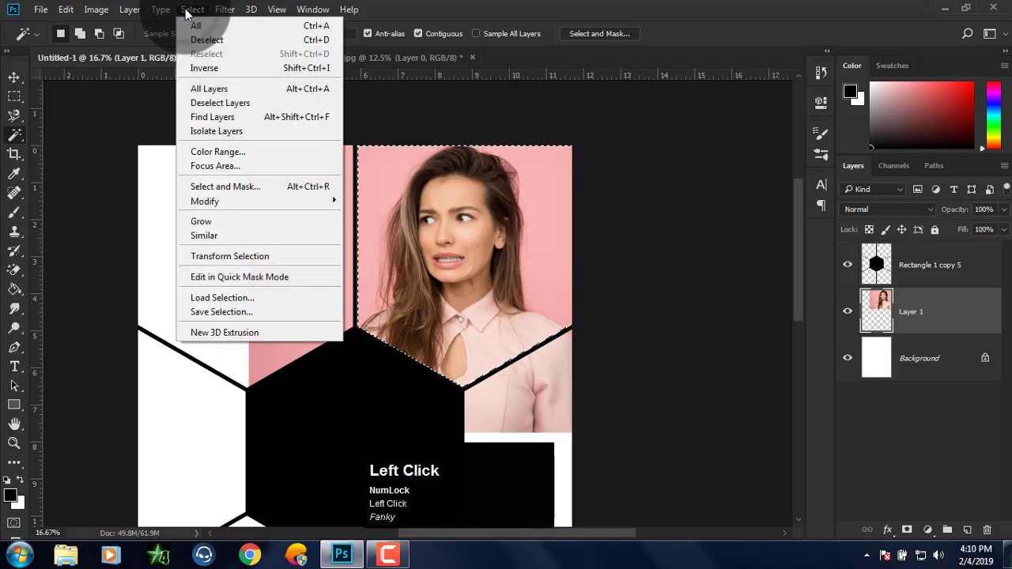
pyautogui.click(196, 25)
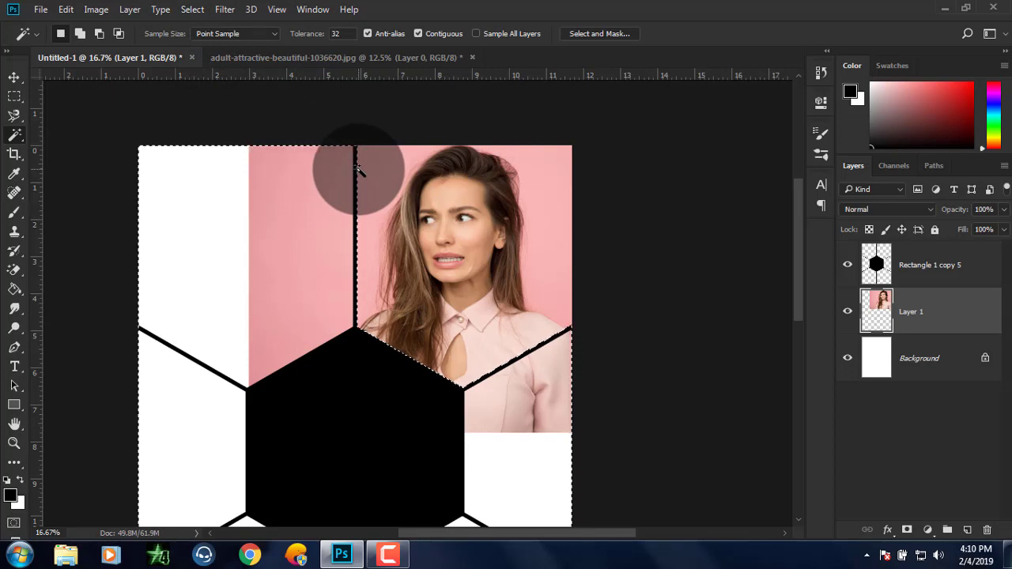
pyautogui.press('Delete')
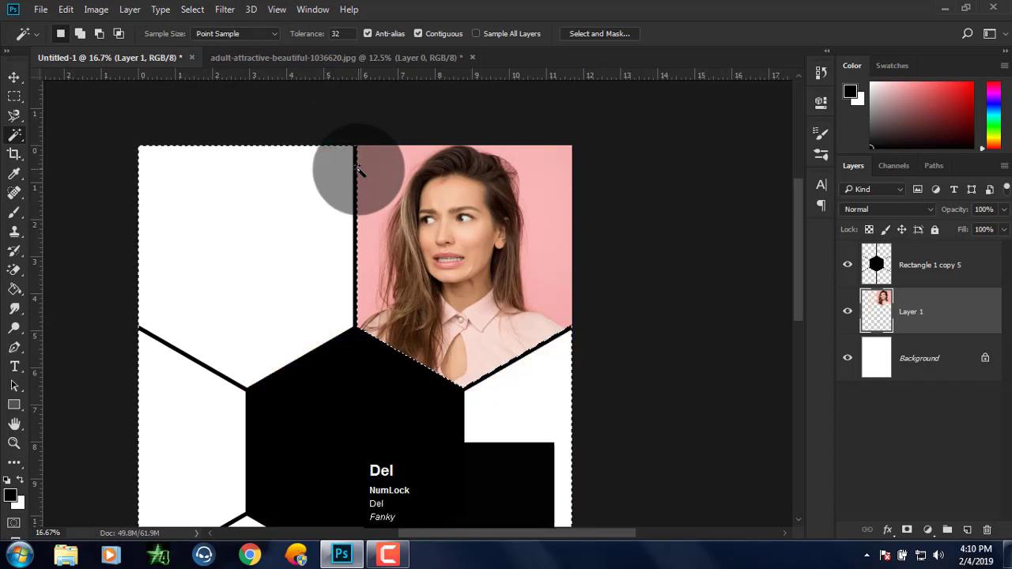
pyautogui.scroll(-3, 358, 170)
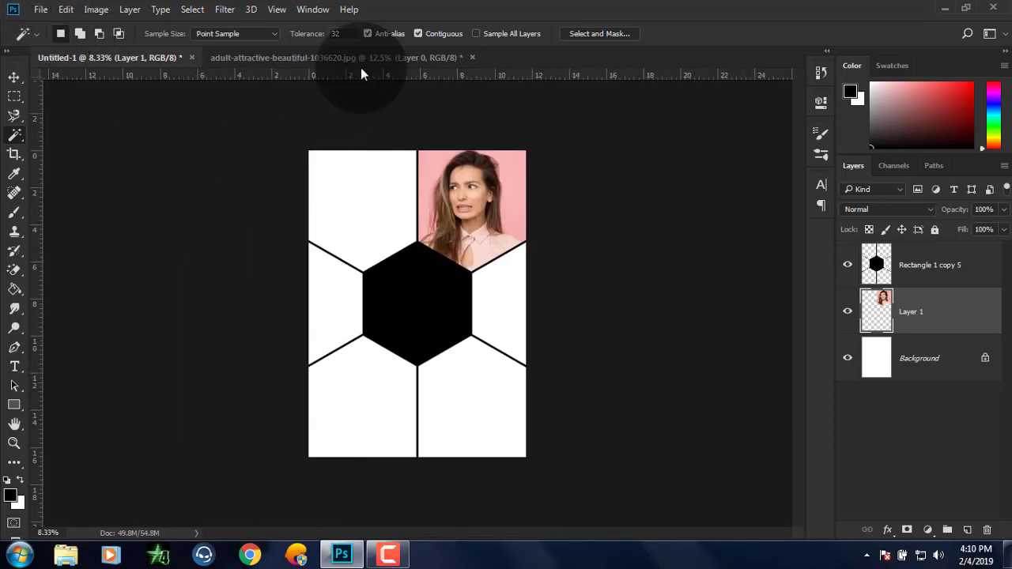
# - Close adult-attractive-beautiful-1036620.jpg without saving its changes
pyautogui.click(462, 57)
pyautogui.click(472, 57)
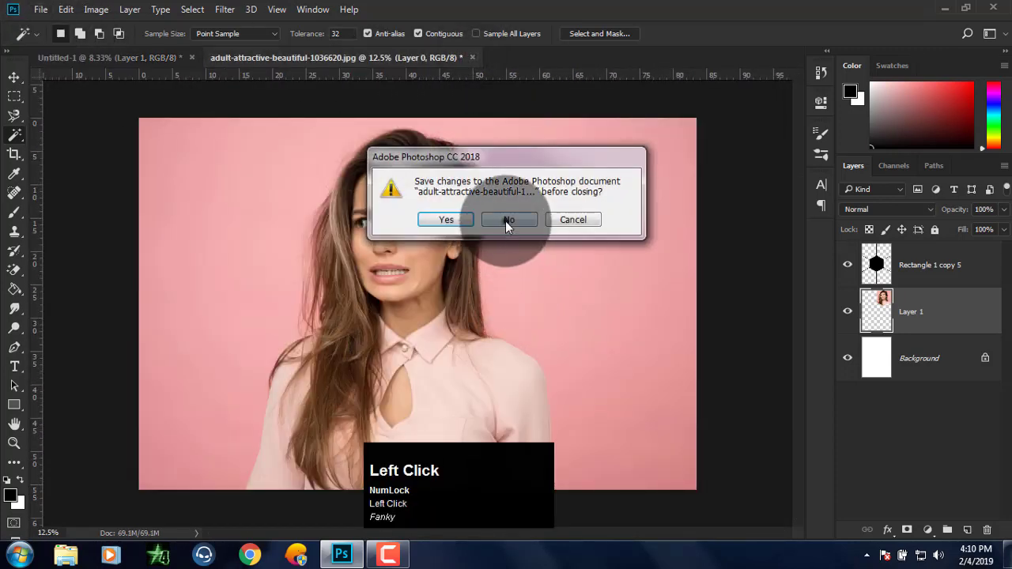
pyautogui.click(510, 219)
# - Open pexels-photo-1540408 from the Downloads folder
pyautogui.click(41, 9)
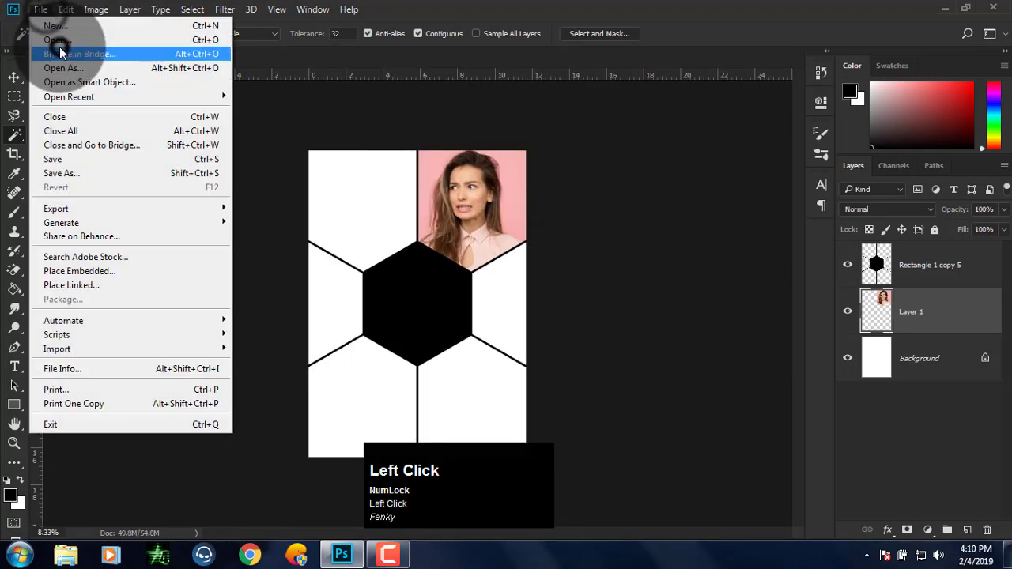
pyautogui.click(60, 46)
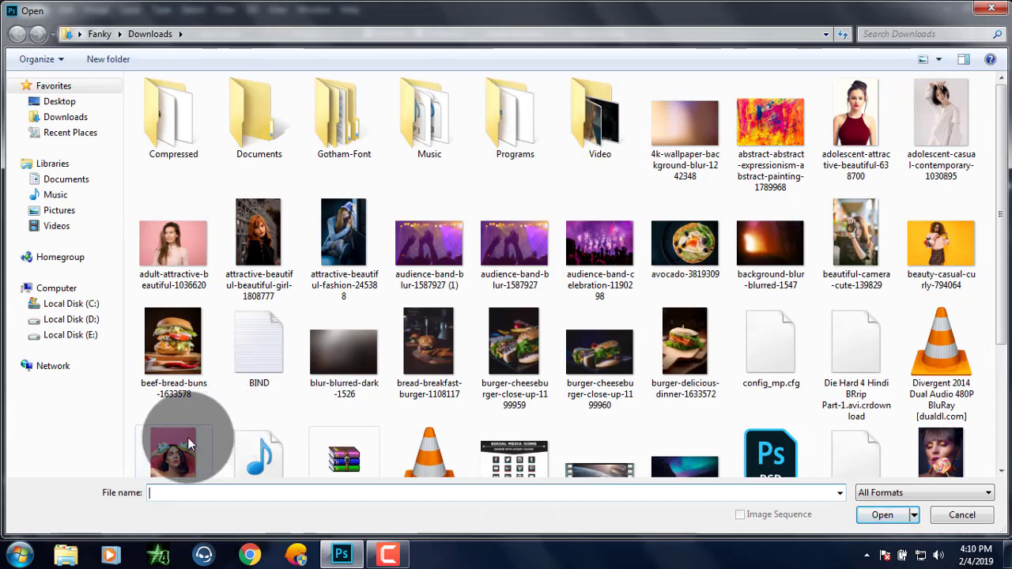
pyautogui.scroll(-1, 475, 352)
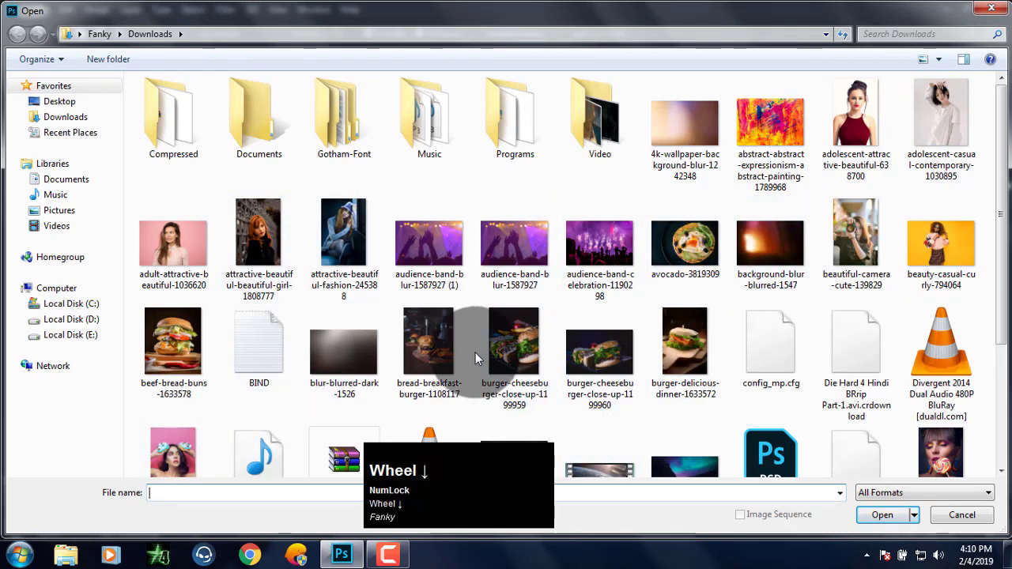
pyautogui.scroll(-2, 475, 358)
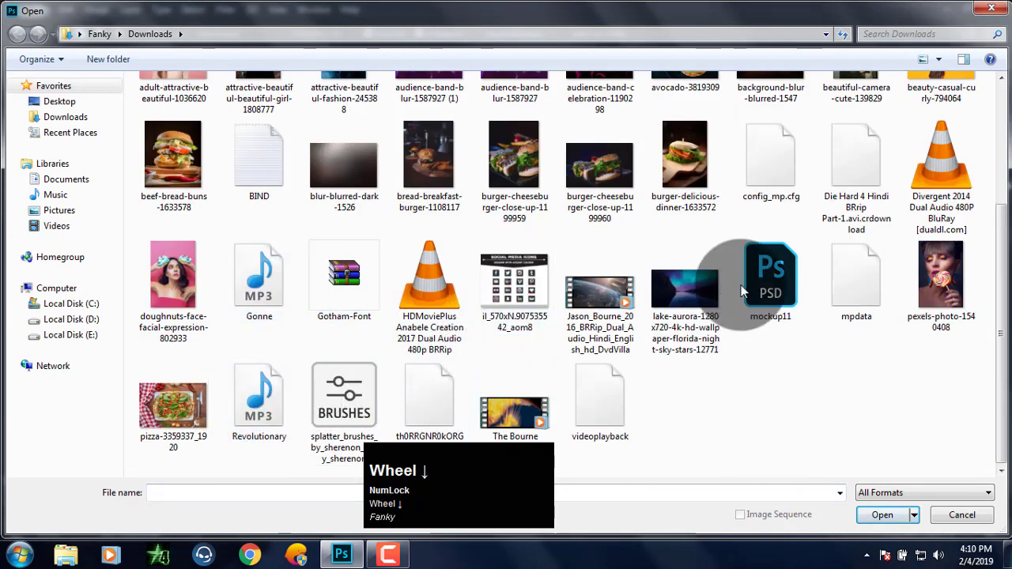
pyautogui.doubleClick(939, 283)
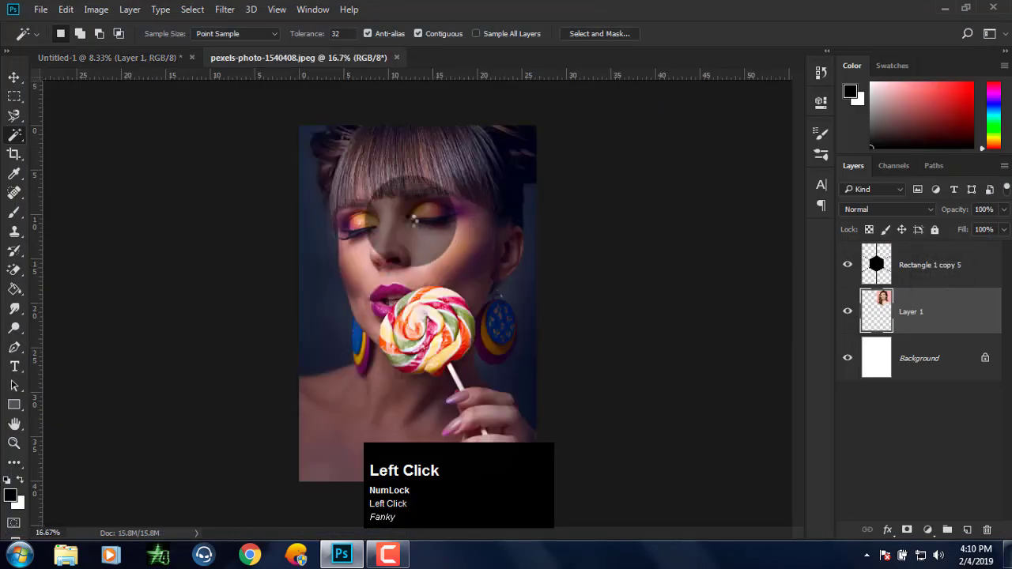
# - Unlock the lollipop photo's background layer and bring it into Untitled-1 over the upper-left cell, beneath the hexagon-and-bars layer
pyautogui.click(985, 264)
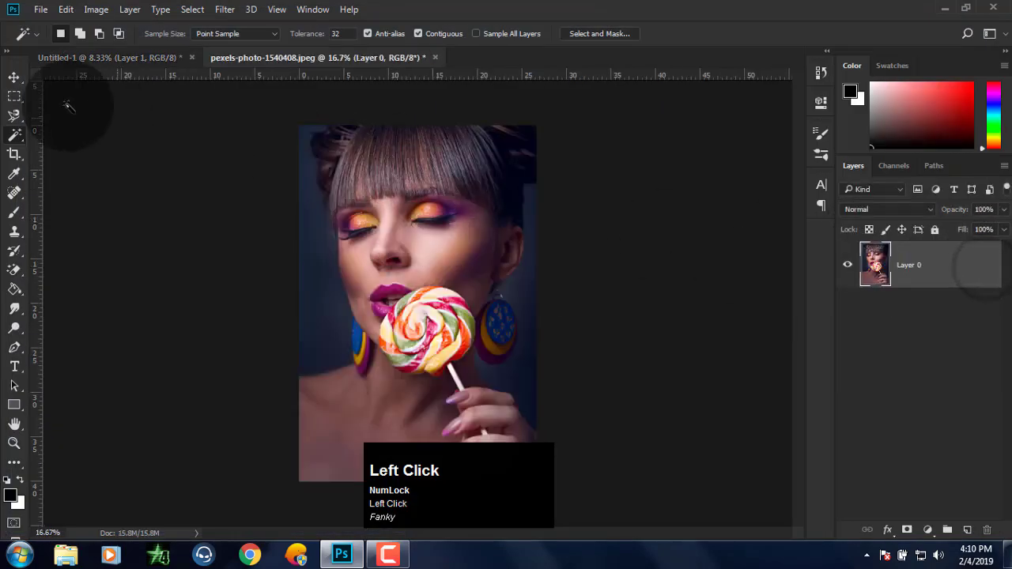
pyautogui.click(13, 78)
pyautogui.moveTo(450, 184); pyautogui.dragTo(375, 224)
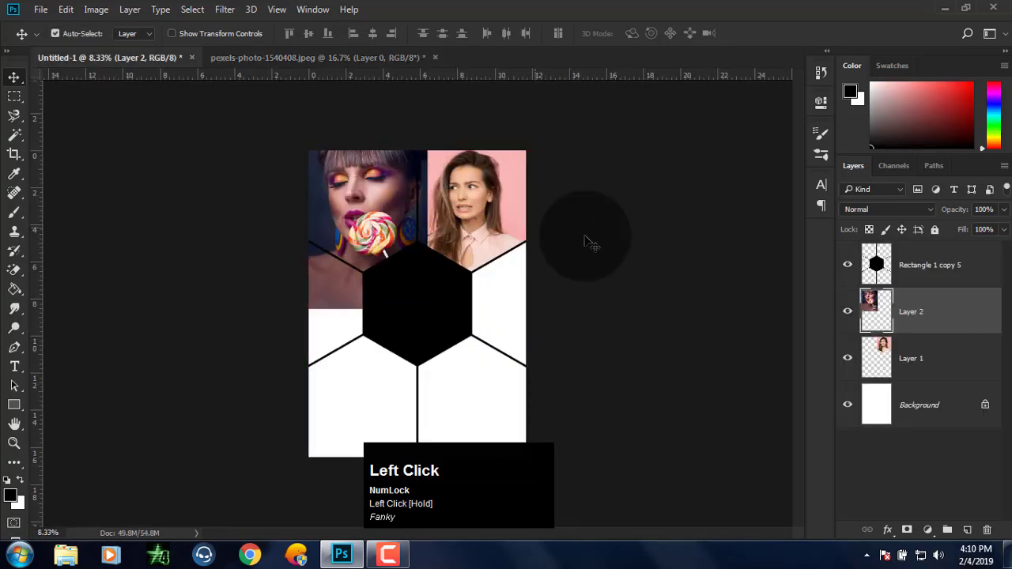
# - Trim the lollipop photo to the upper-left cell by selecting that cell, inverting the selection and deleting the photo outside it
pyautogui.click(909, 267)
pyautogui.click(13, 135)
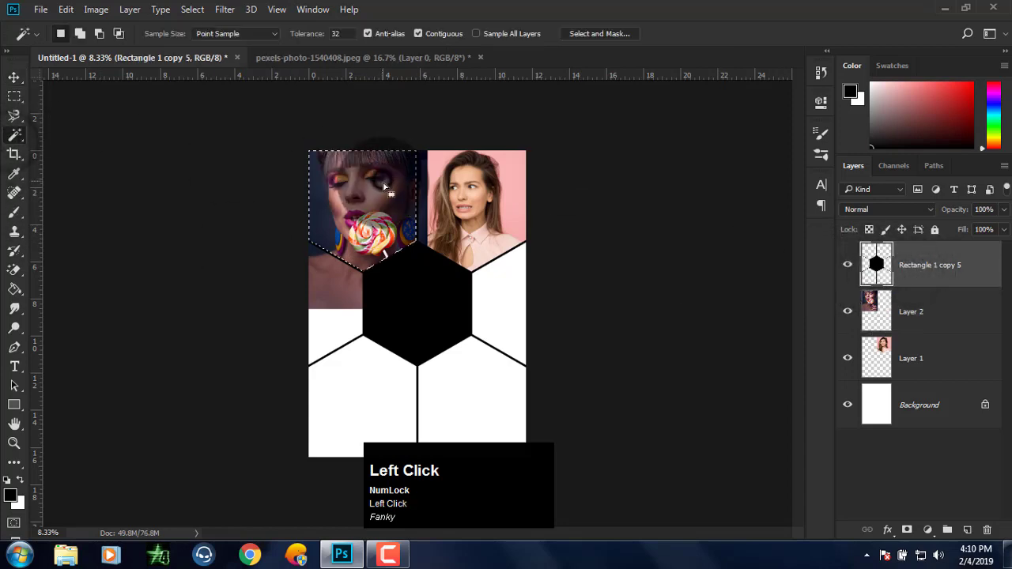
pyautogui.click(189, 9)
pyautogui.click(212, 68)
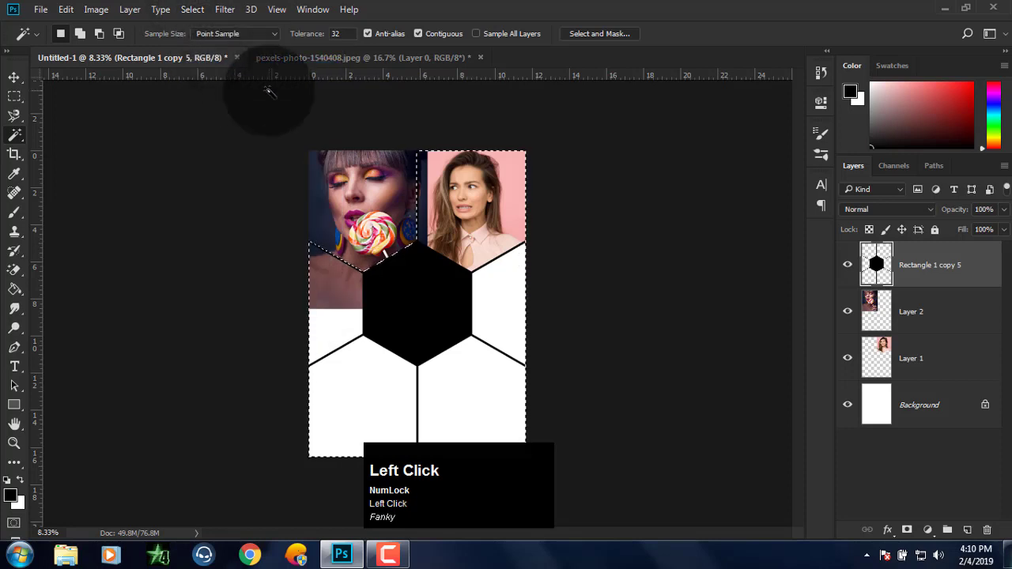
pyautogui.click(925, 310)
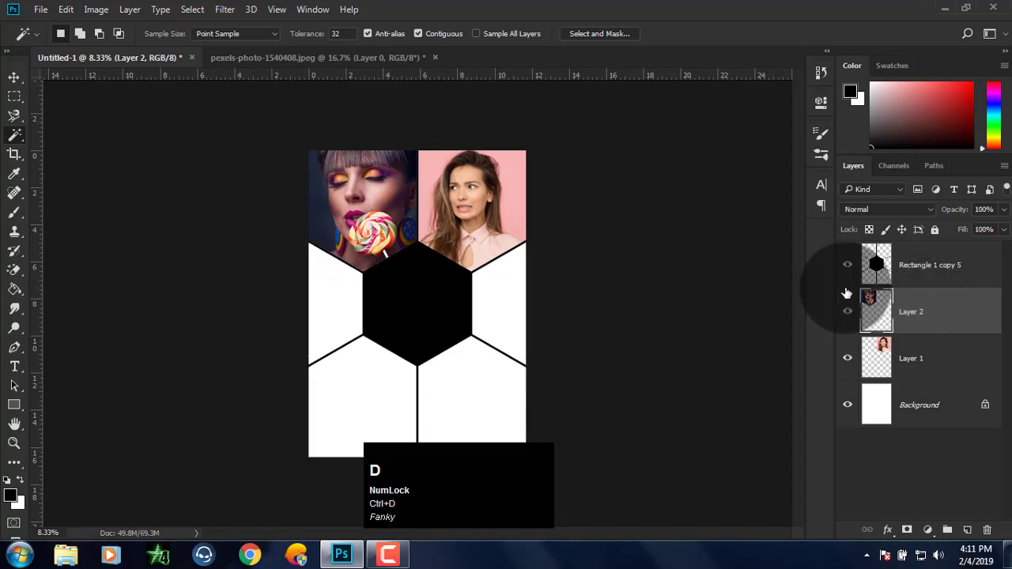
# - Open doughnuts-face-facial-expression-802933 from the Downloads folder
pyautogui.click(41, 9)
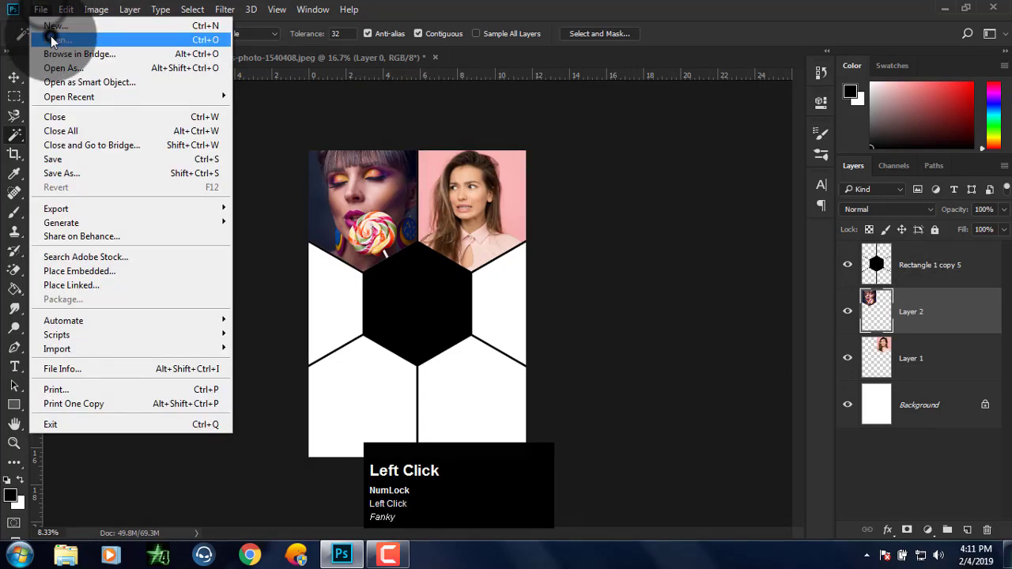
pyautogui.click(54, 39)
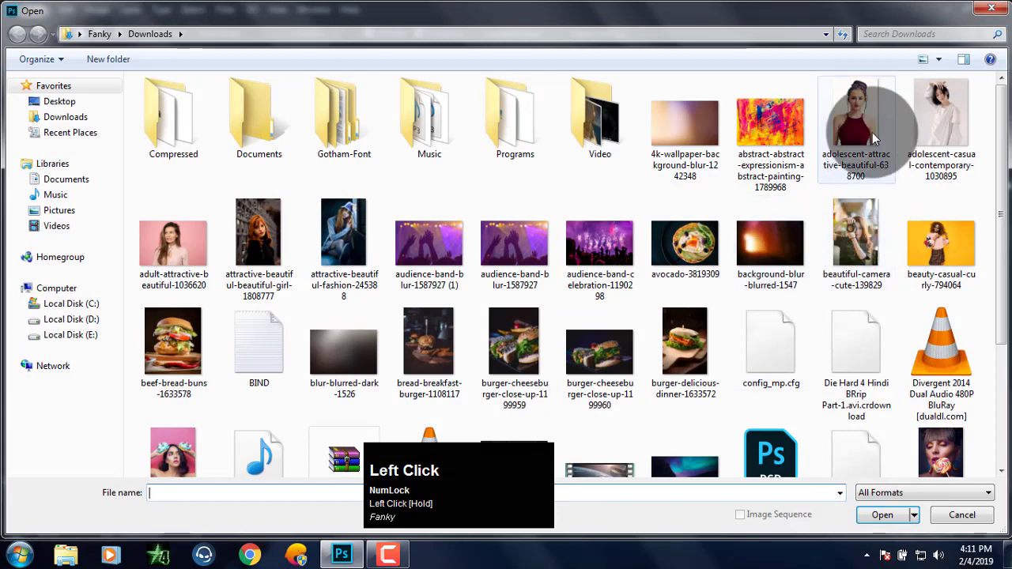
pyautogui.click(357, 241)
pyautogui.click(189, 443)
pyautogui.click(887, 510)
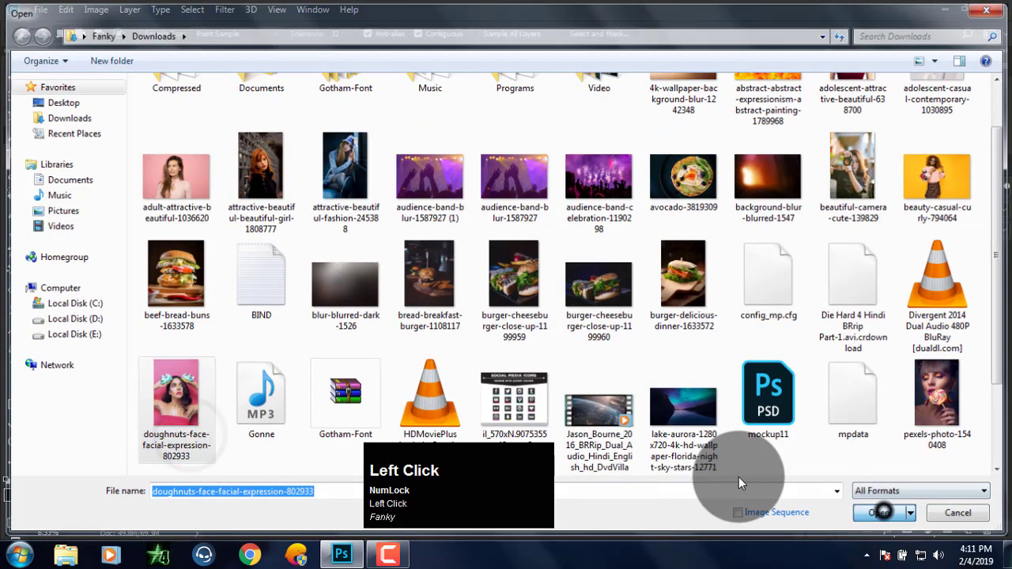
# - Close pexels-photo-1540408.jpeg without saving its changes
pyautogui.click(294, 58)
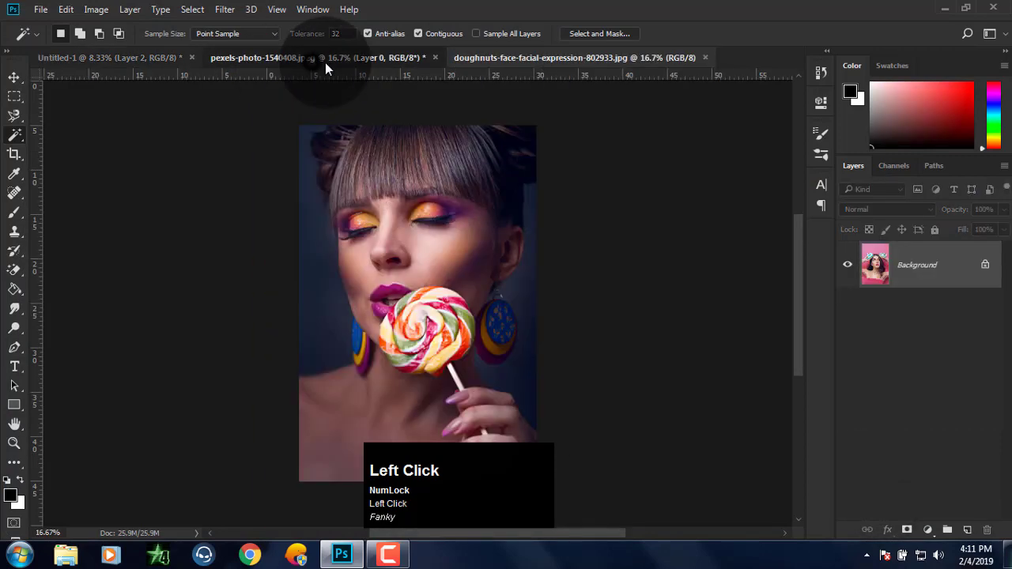
pyautogui.click(435, 57)
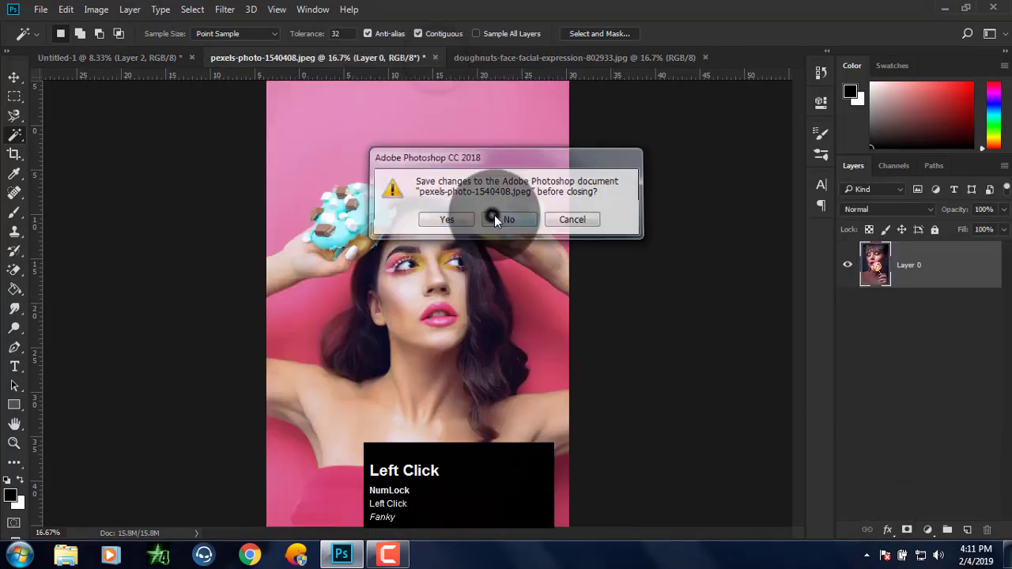
pyautogui.click(494, 215)
# - Unlock the doughnut photo's background layer and bring it into Untitled-1 over the lower-left cell, beneath the hexagon-and-bars layer
pyautogui.click(986, 265)
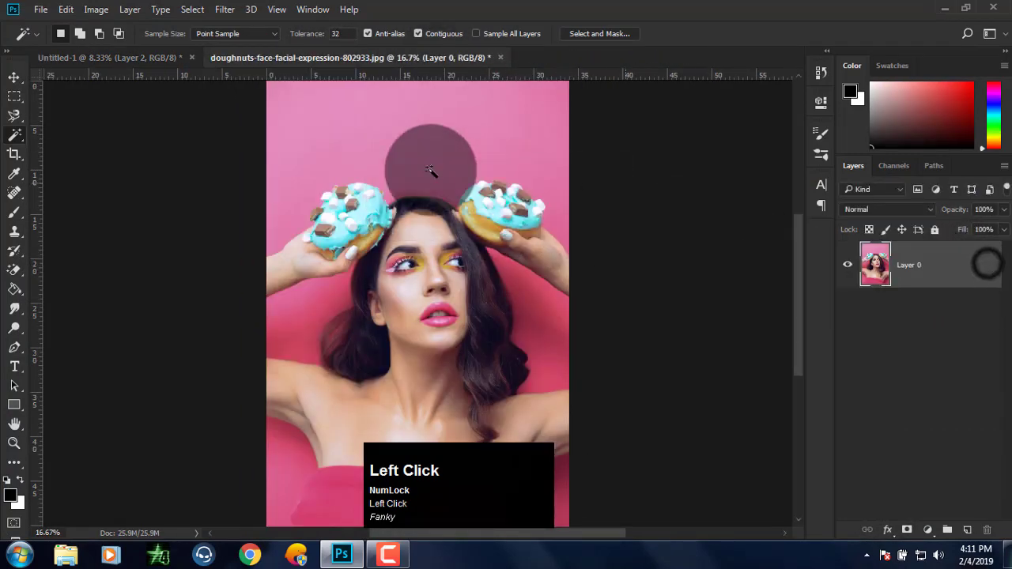
pyautogui.click(14, 76)
pyautogui.moveTo(410, 163); pyautogui.dragTo(381, 348)
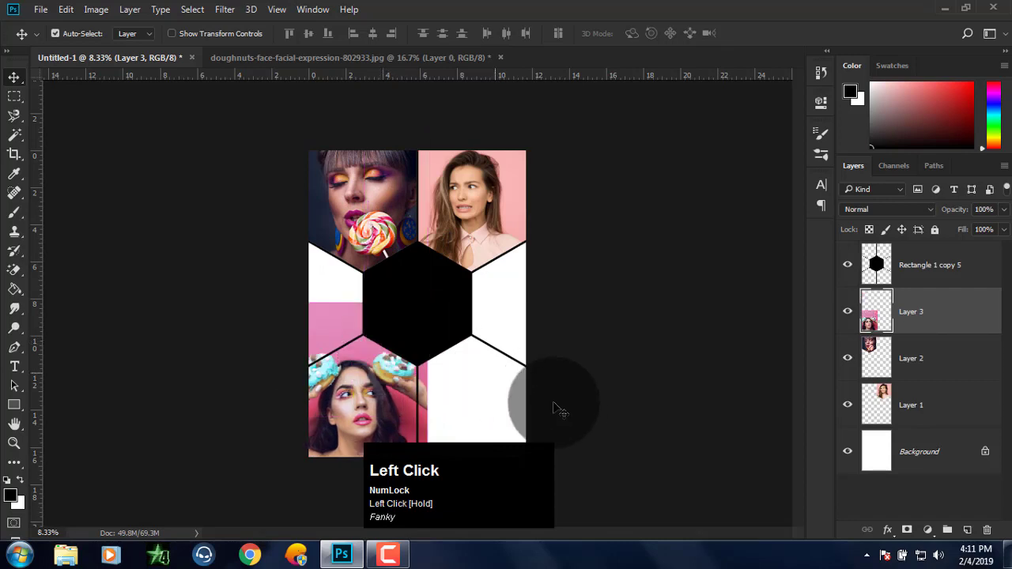
# - Scale the doughnut photo down to about 78% and position the face and doughnuts inside the lower-left cell
pyautogui.click(204, 34)
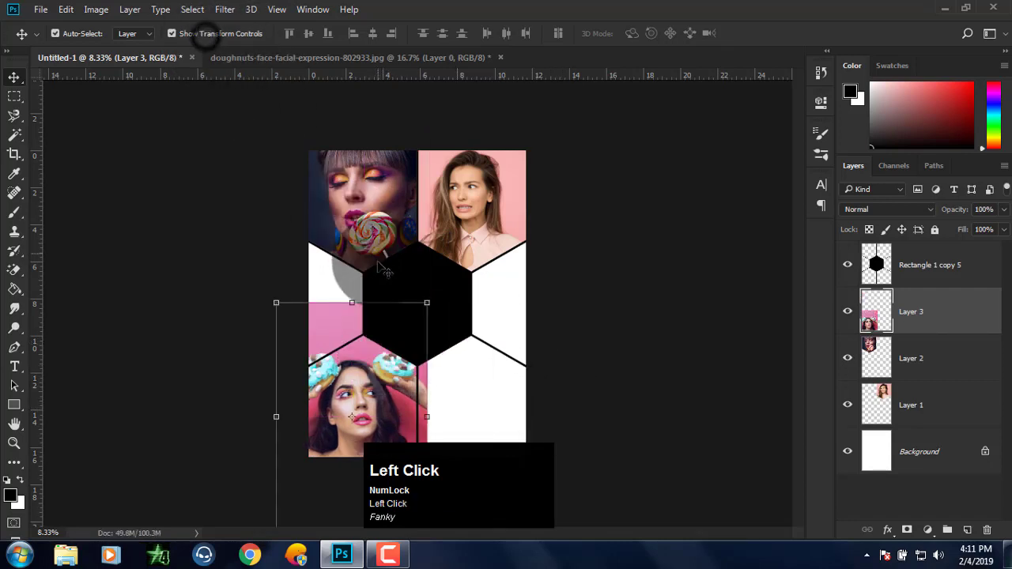
pyautogui.moveTo(427, 301); pyautogui.dragTo(431, 325)
pyautogui.moveTo(373, 357); pyautogui.dragTo(366, 345)
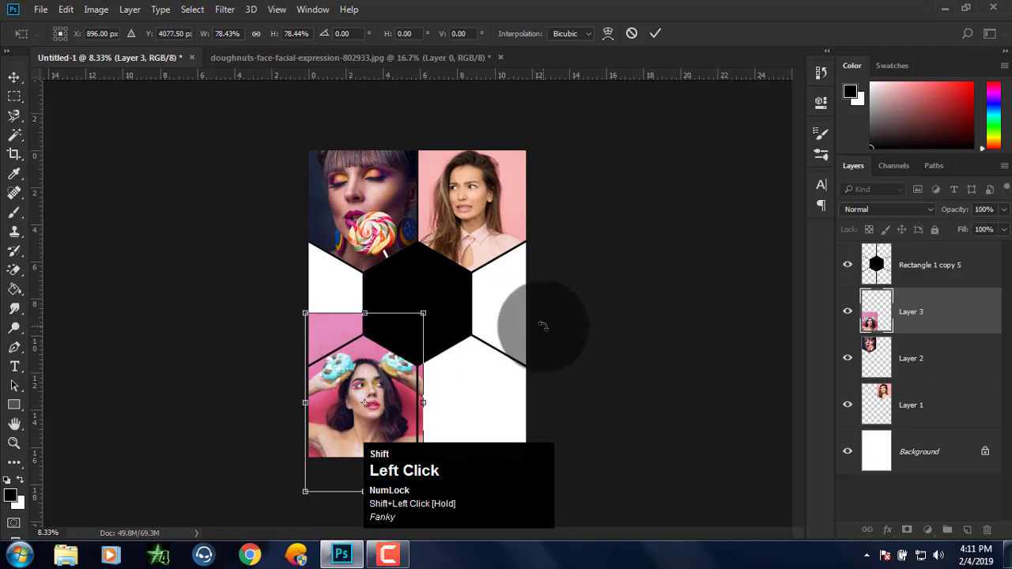
# - Trim the doughnut photo to the lower-left cell by selecting that cell, inverting the selection, deleting the photo outside it and deselecting
pyautogui.keyDown('shift'); pyautogui.click(915, 265); pyautogui.keyUp('shift')
pyautogui.click(14, 135)
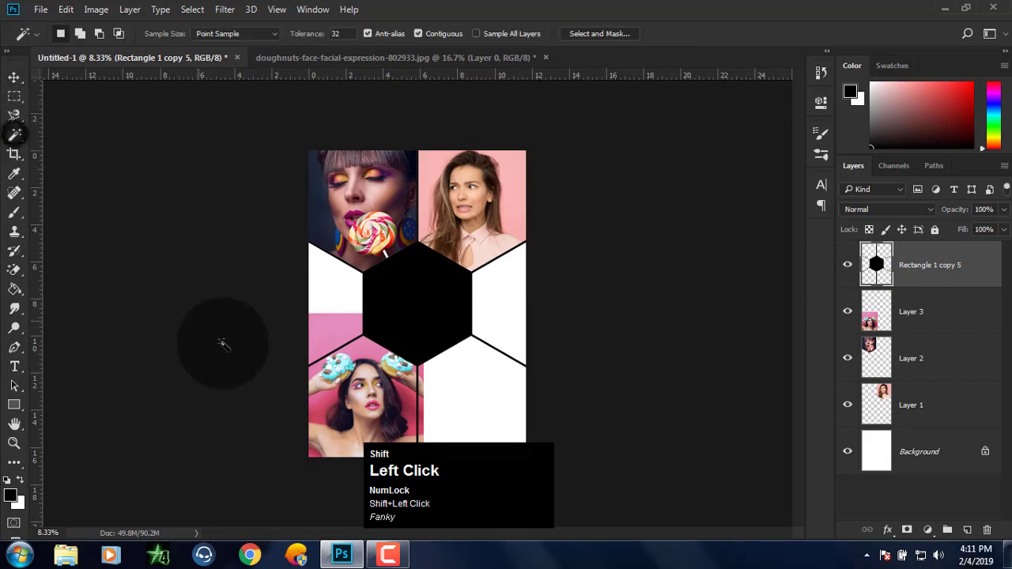
pyautogui.click(335, 378)
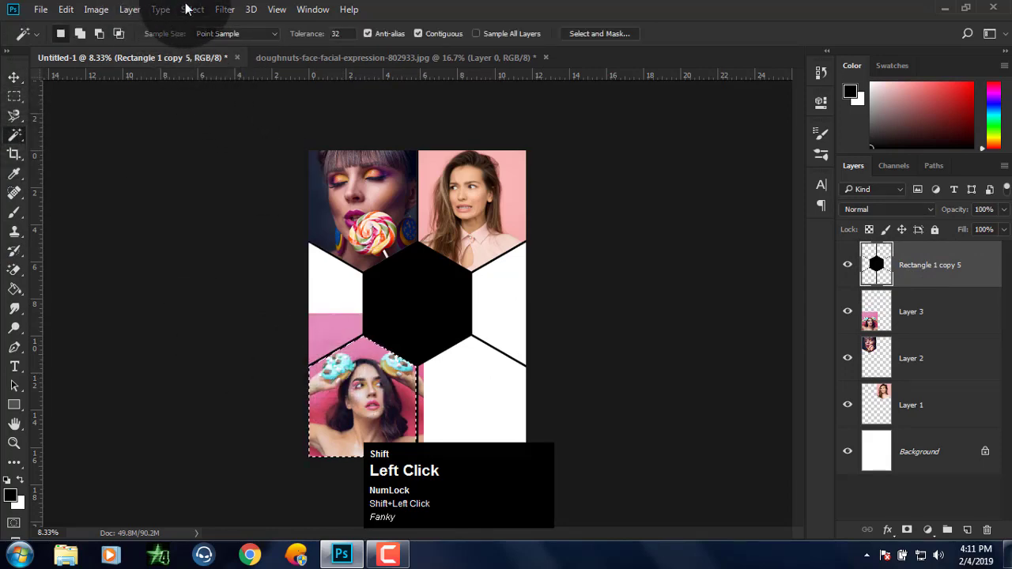
pyautogui.click(193, 9)
pyautogui.click(221, 66)
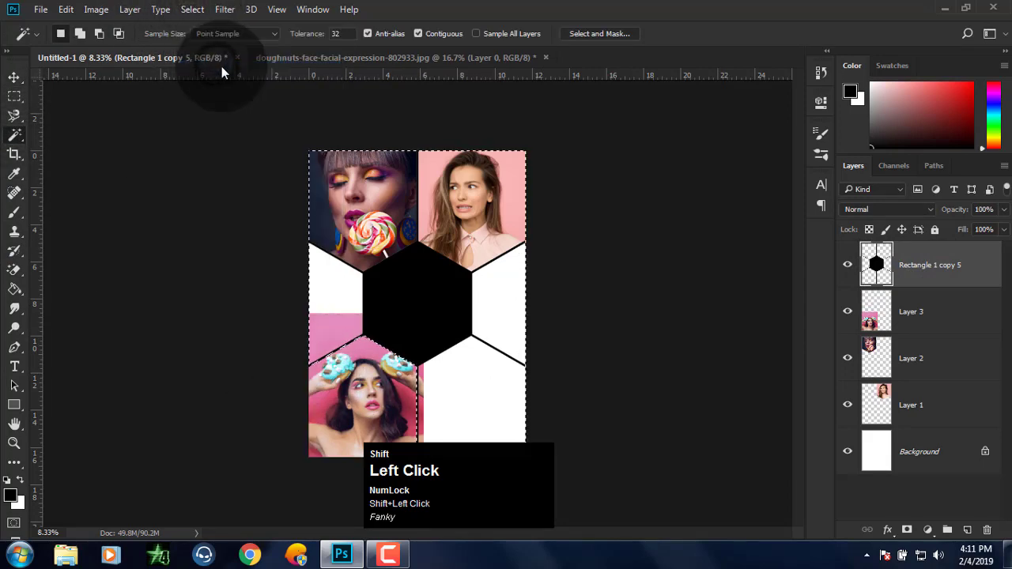
pyautogui.hotkey('shift', 'Delete')
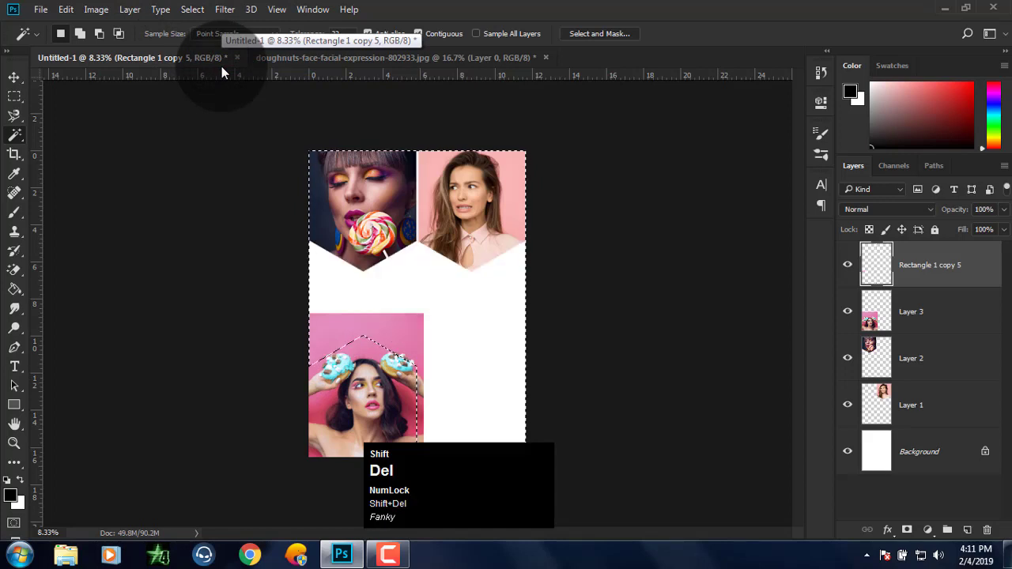
pyautogui.hotkey('ctrl', 'z')
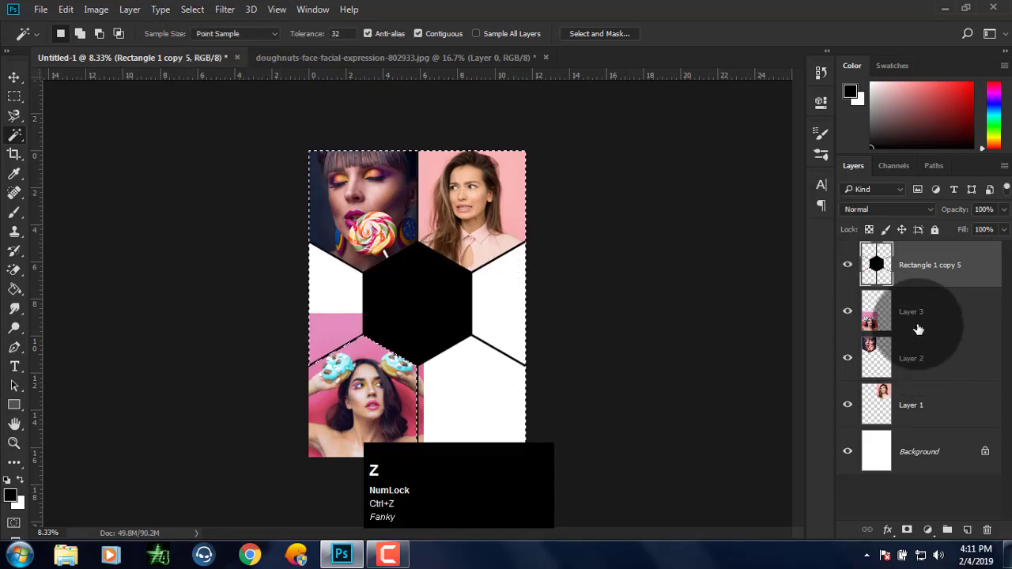
pyautogui.click(917, 327)
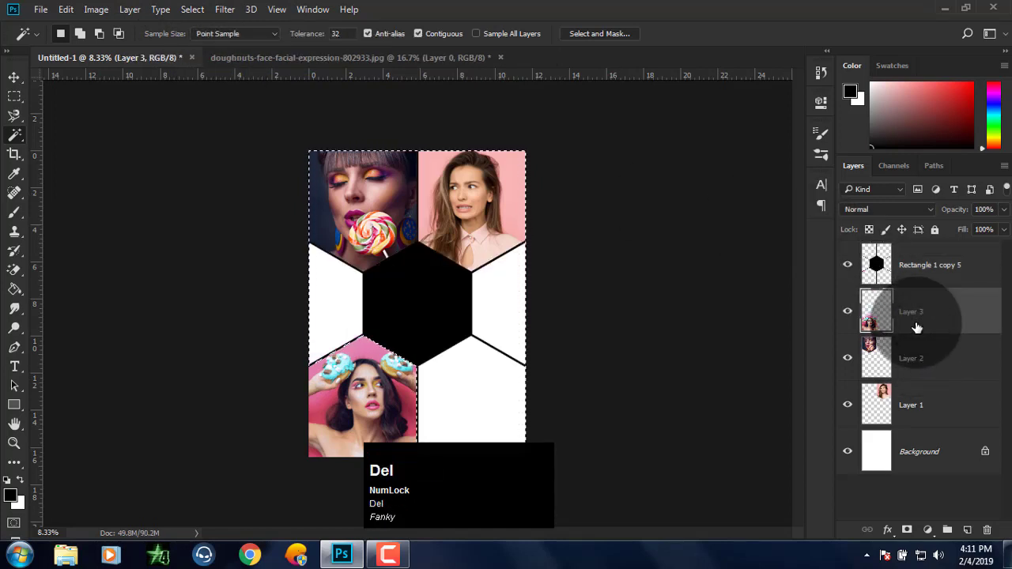
pyautogui.hotkey('ctrl', '+')
pyautogui.hotkey('ctrl', '+')
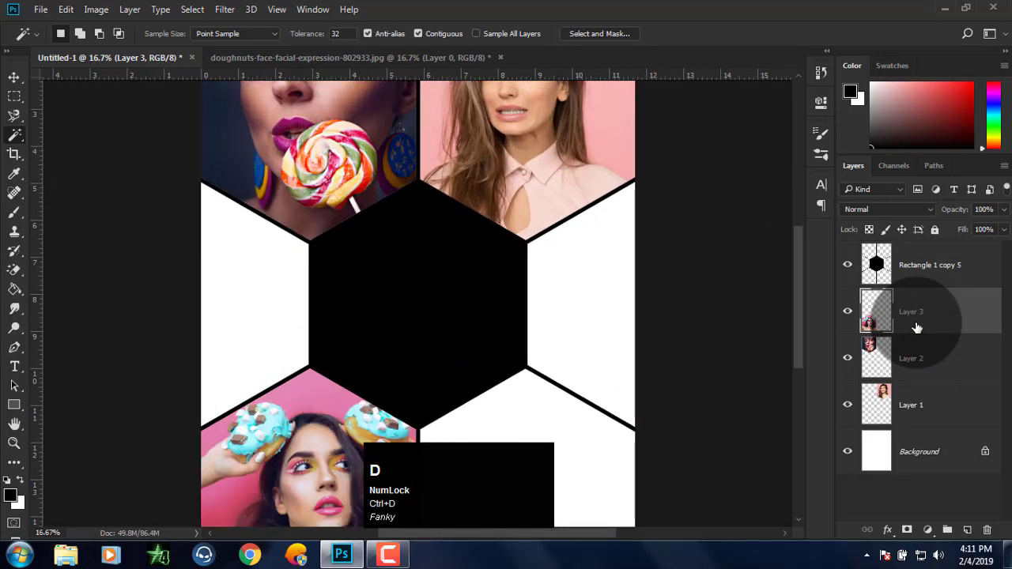
pyautogui.press('space')
pyautogui.moveTo(610, 392); pyautogui.dragTo(571, 242)
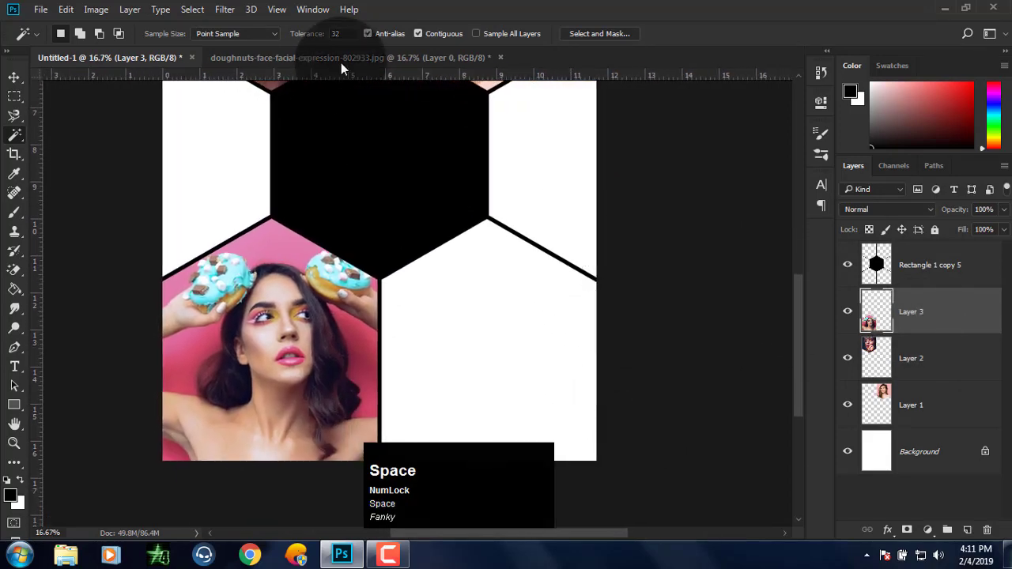
# - Close doughnuts-face-facial-expression-802933.jpg without saving its changes and open beauty-casual-curly-794064 from the Downloads folder
pyautogui.click(498, 57)
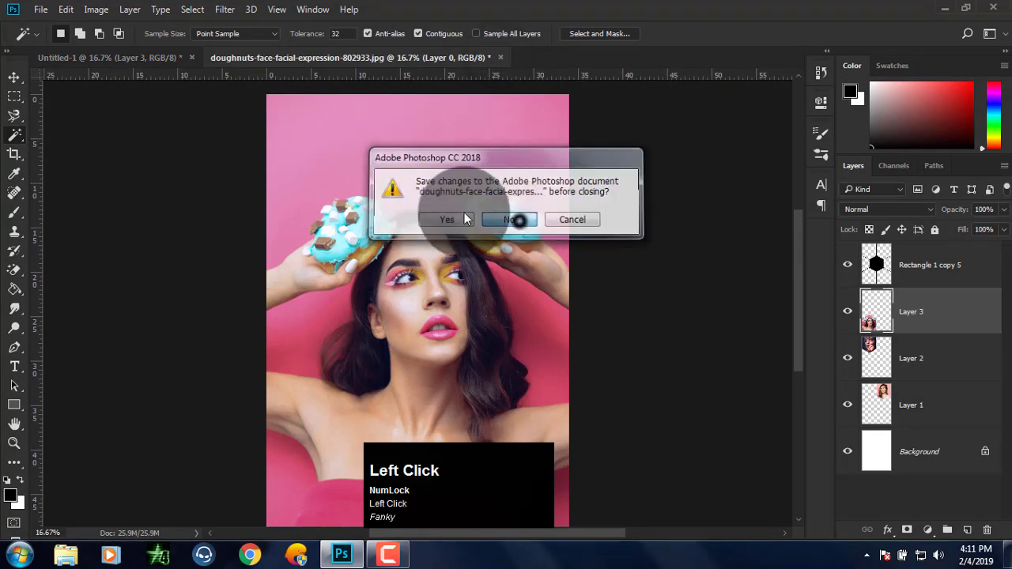
pyautogui.click(518, 220)
pyautogui.click(46, 11)
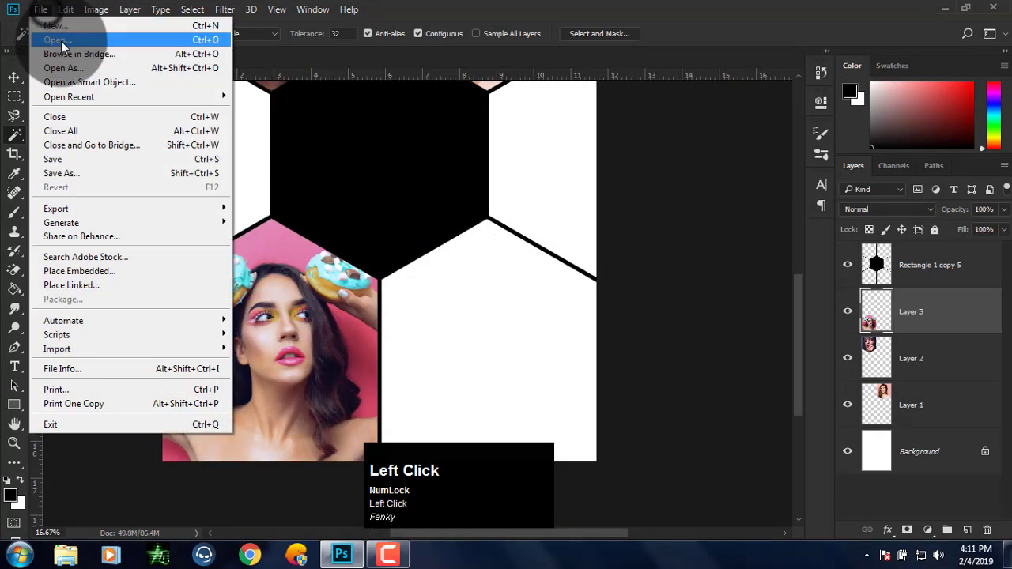
pyautogui.click(61, 41)
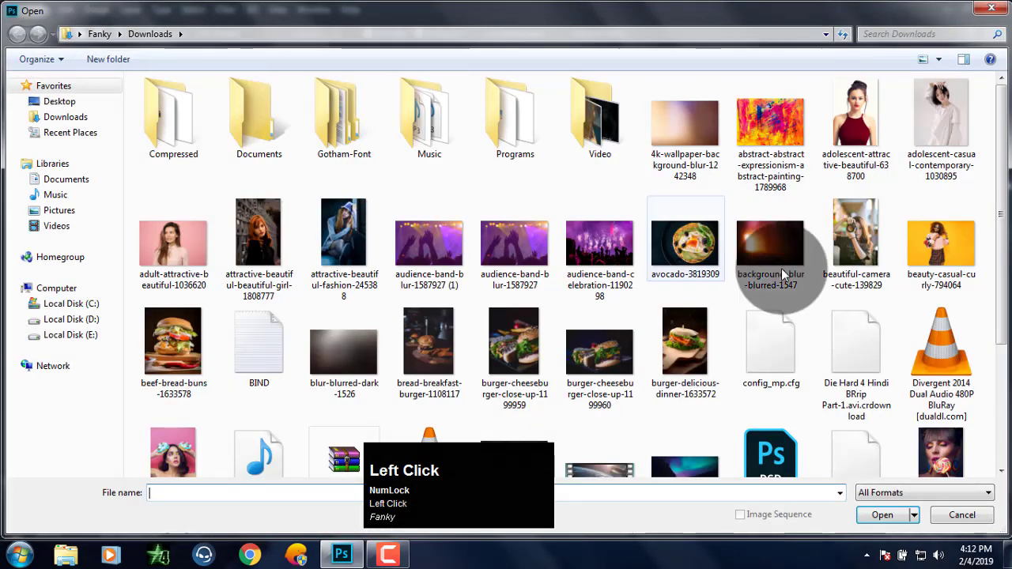
pyautogui.doubleClick(916, 256)
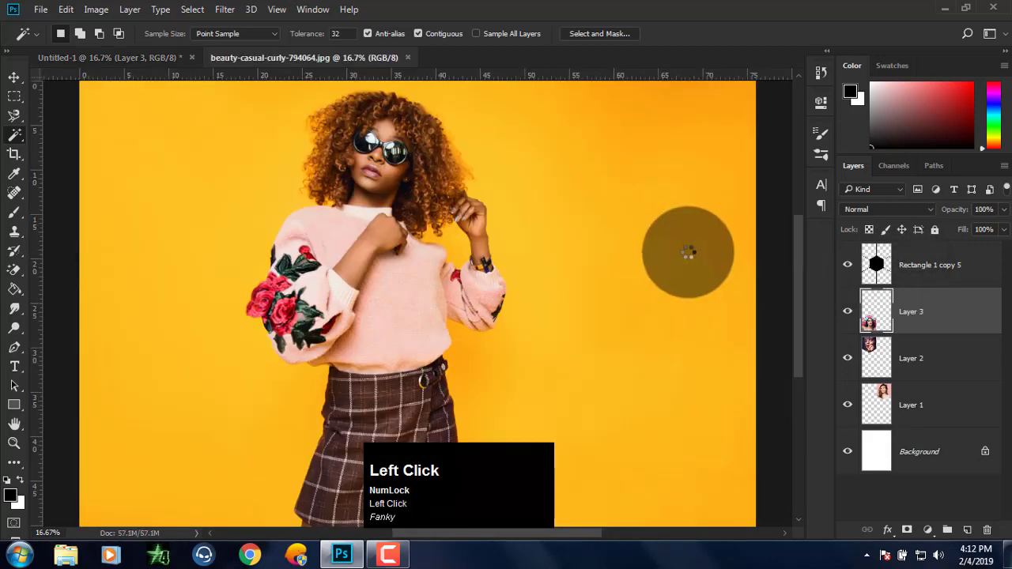
# - Unlock the yellow-background photo's layer and bring it into Untitled-1, beneath the hexagon-and-bars layer
pyautogui.click(986, 260)
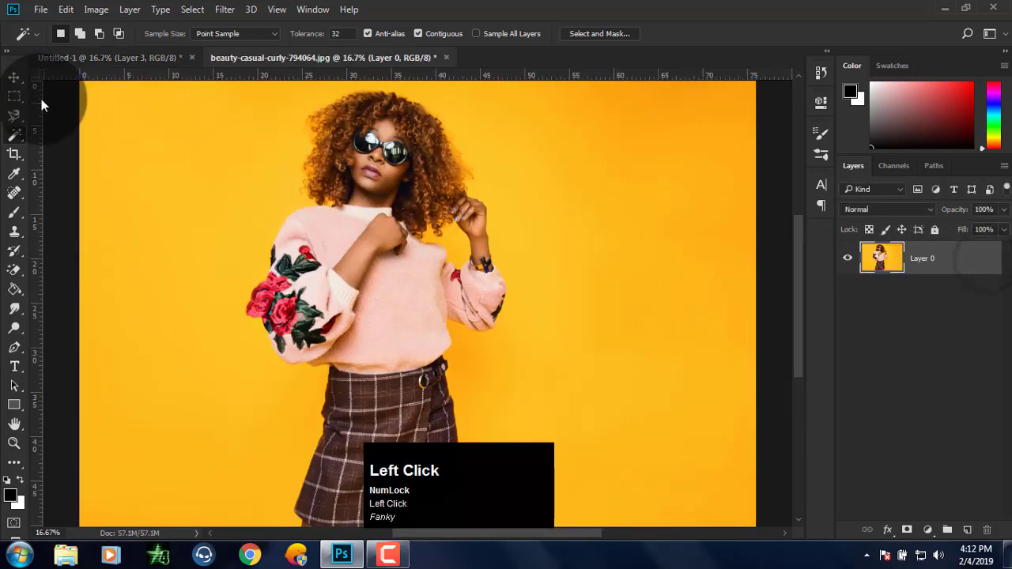
pyautogui.click(17, 77)
pyautogui.moveTo(203, 143); pyautogui.dragTo(242, 111)
pyautogui.moveTo(420, 203); pyautogui.dragTo(419, 202)
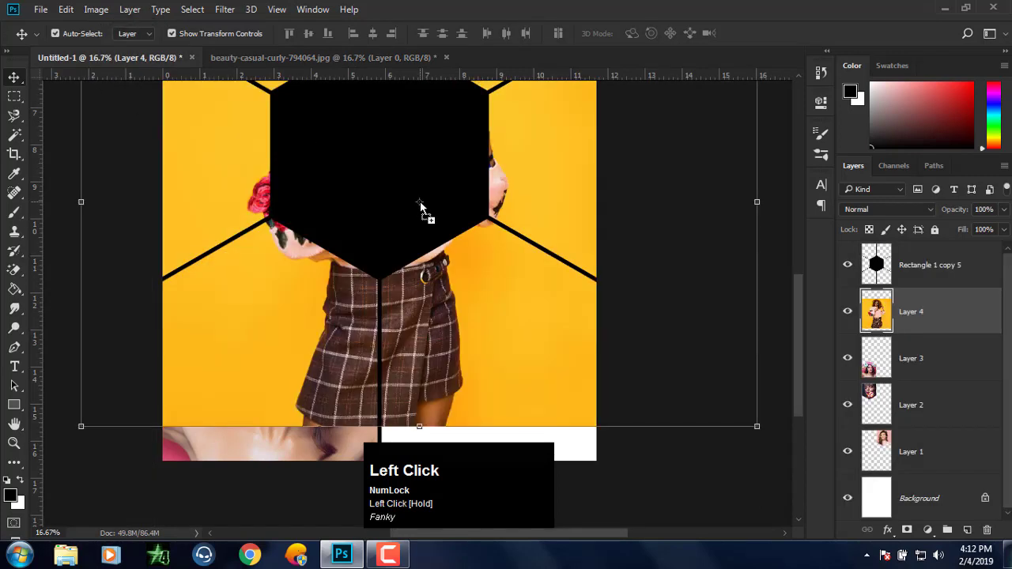
# - Scale the yellow-background photo down and position the woman inside the lower-right cell, with the transform controls hidden once it is placed
pyautogui.moveTo(758, 426); pyautogui.dragTo(711, 463)
pyautogui.moveTo(547, 369); pyautogui.dragTo(578, 431)
pyautogui.press('Return')
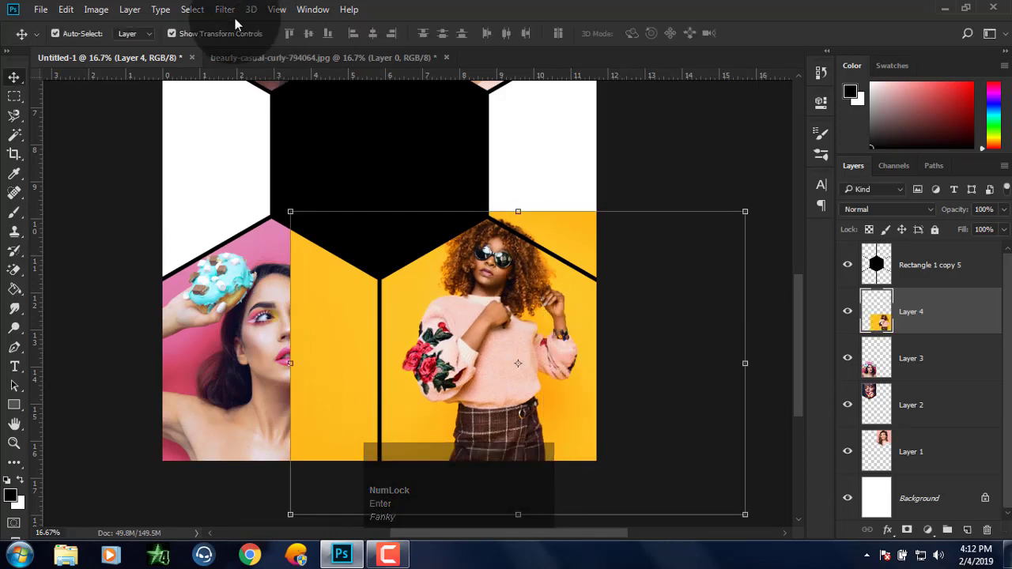
pyautogui.click(208, 33)
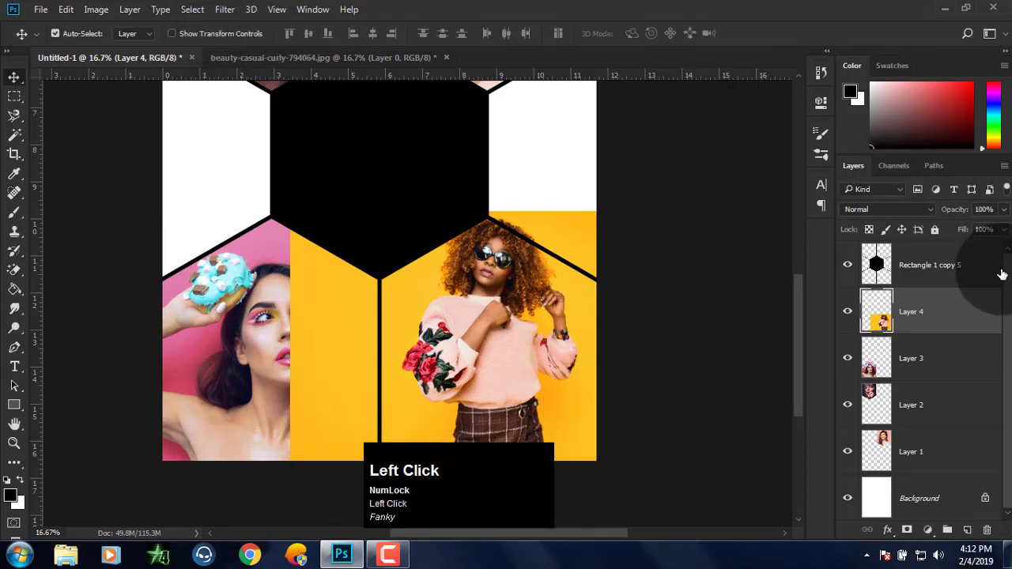
# - Trim the yellow-background photo to the lower-right cell by selecting that cell, inverting the selection, deleting the photo outside it and deselecting
pyautogui.click(15, 136)
pyautogui.click(933, 265)
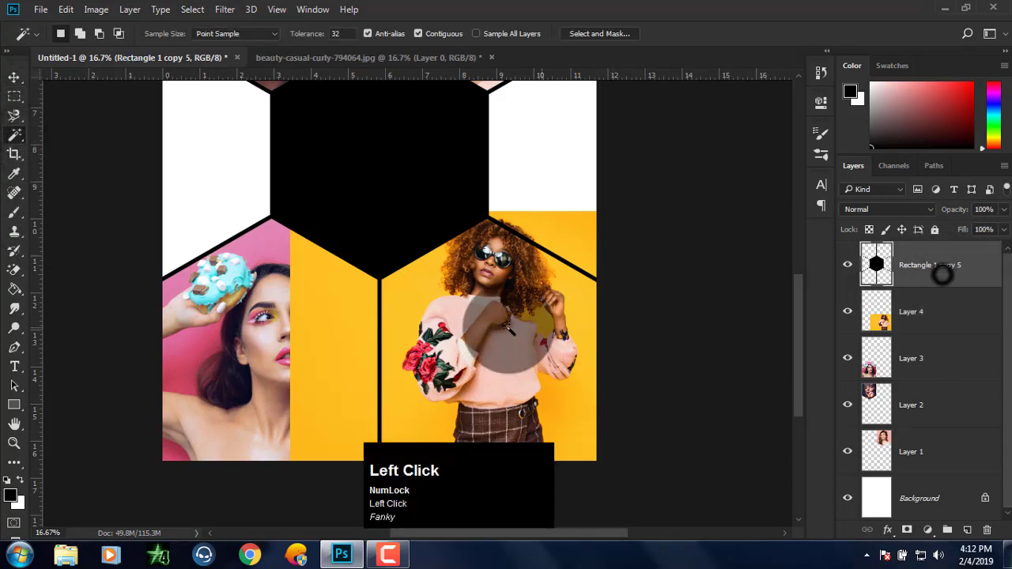
pyautogui.click(474, 326)
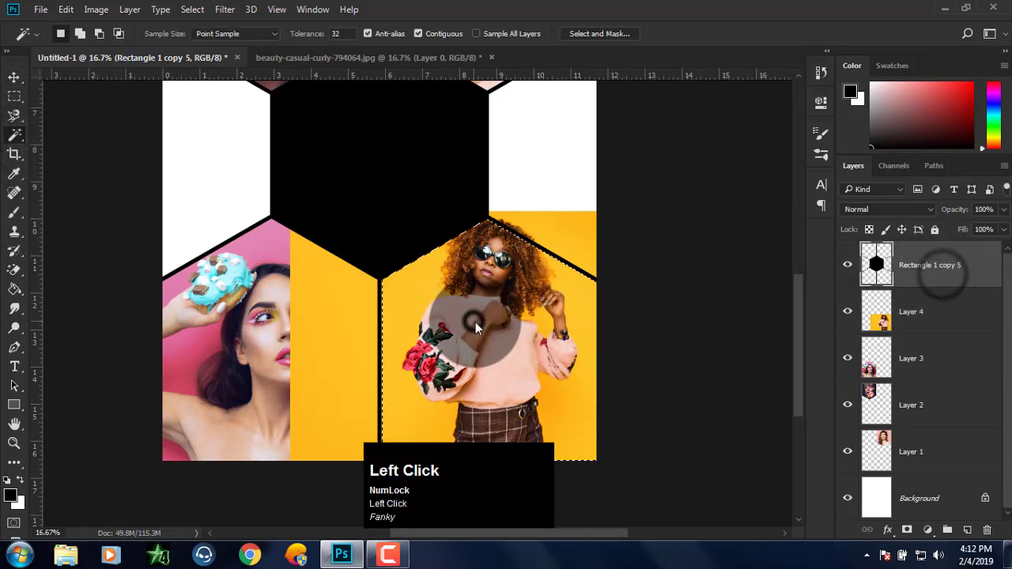
pyautogui.click(183, 10)
pyautogui.click(195, 70)
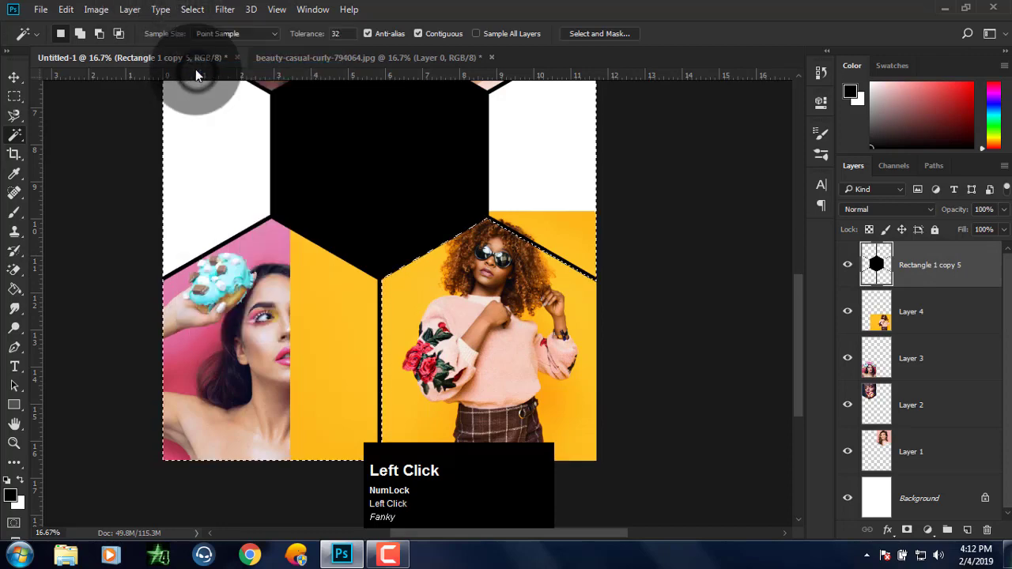
pyautogui.press('Delete')
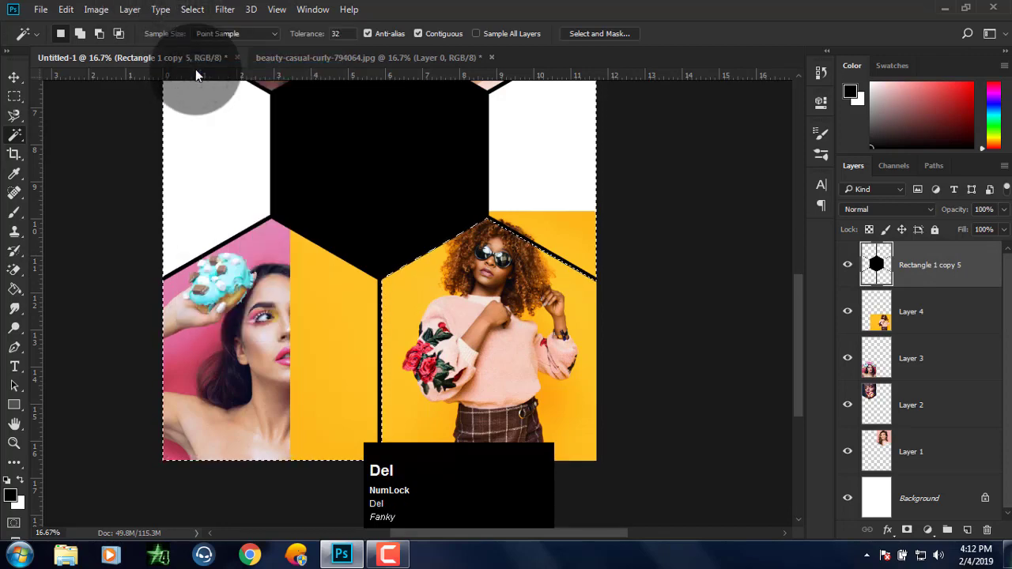
pyautogui.hotkey('ctrl', 'z')
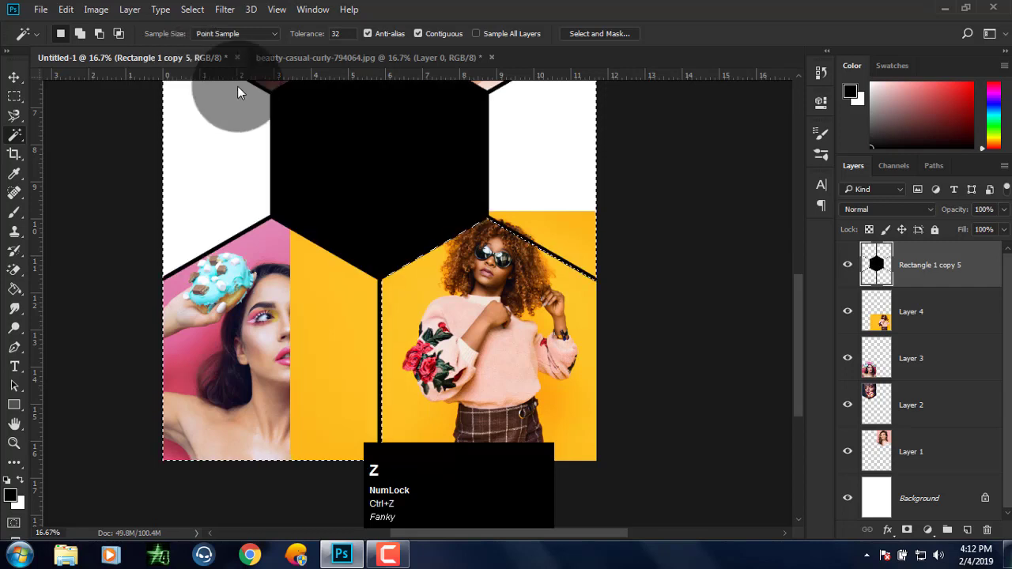
pyautogui.click(939, 314)
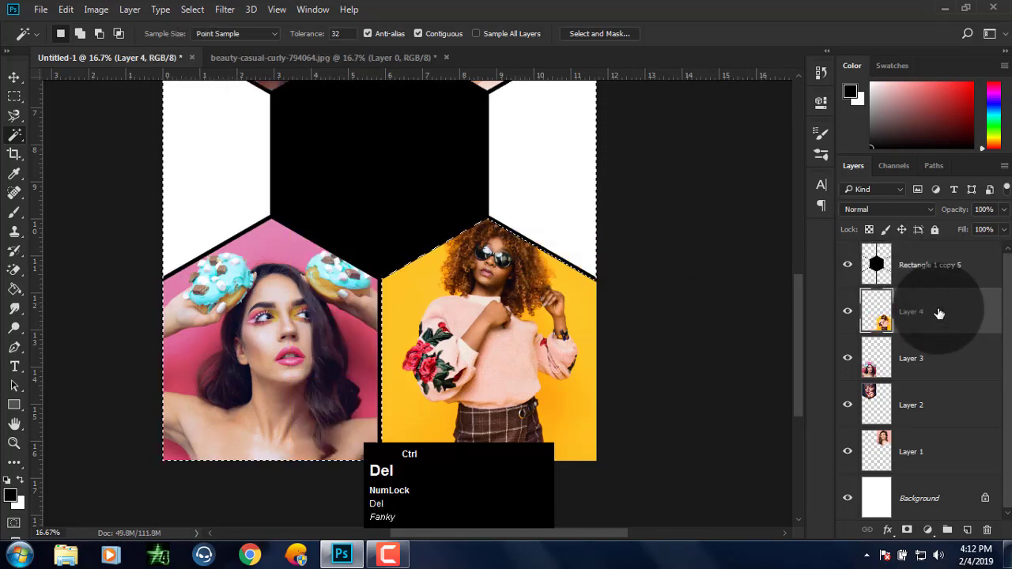
pyautogui.hotkey('ctrl', '-')
pyautogui.hotkey('ctrl', '-')
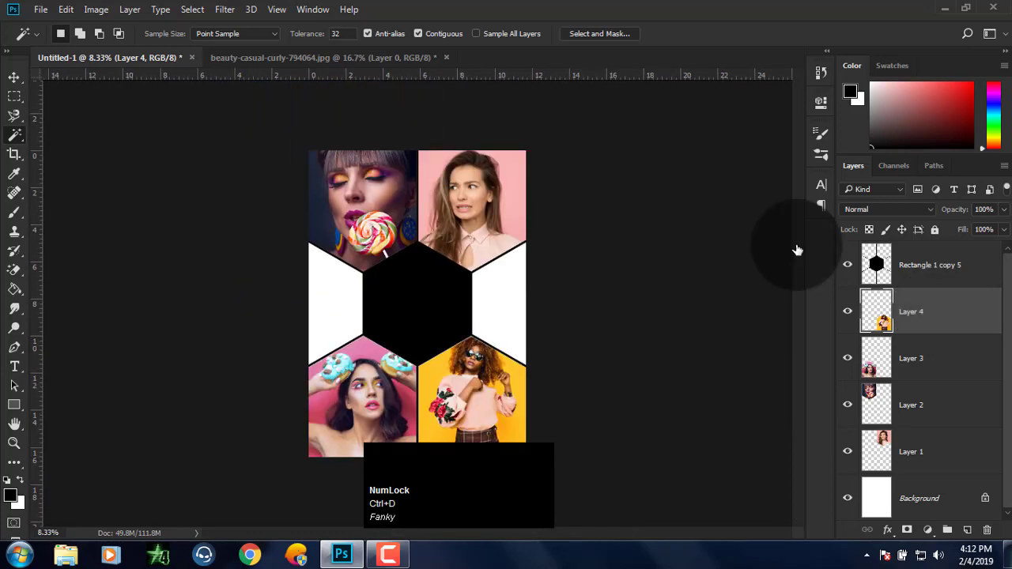
# - Close beauty-casual-curly-794064.jpg without saving its changes and bring up the dialog for opening another image
pyautogui.click(445, 58)
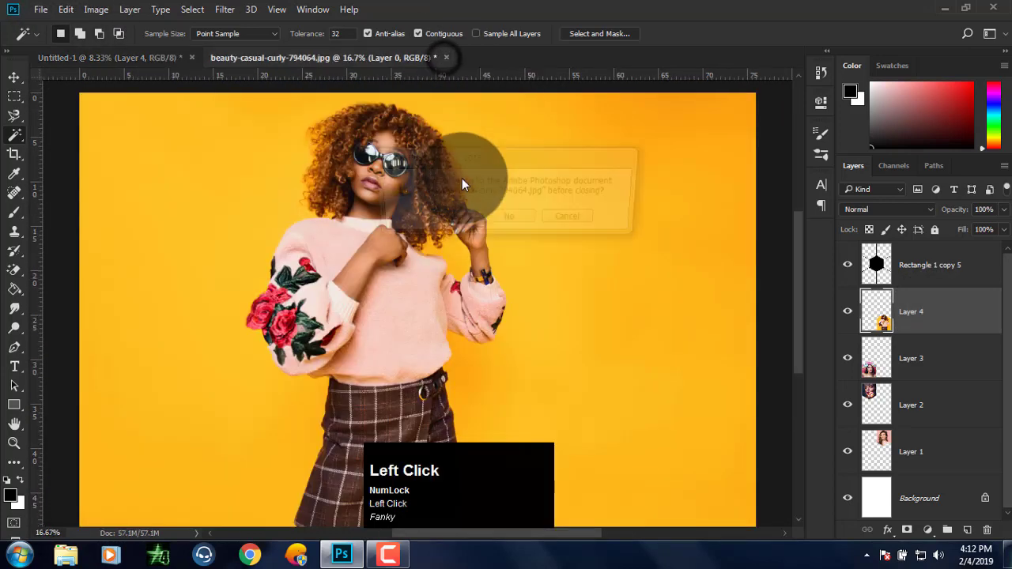
pyautogui.click(505, 219)
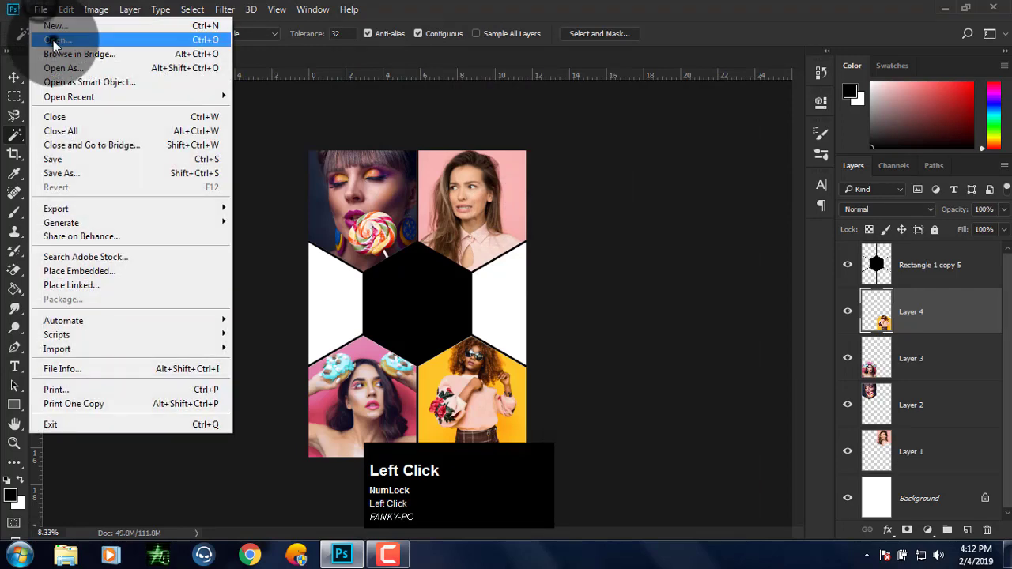
pyautogui.click(56, 40)
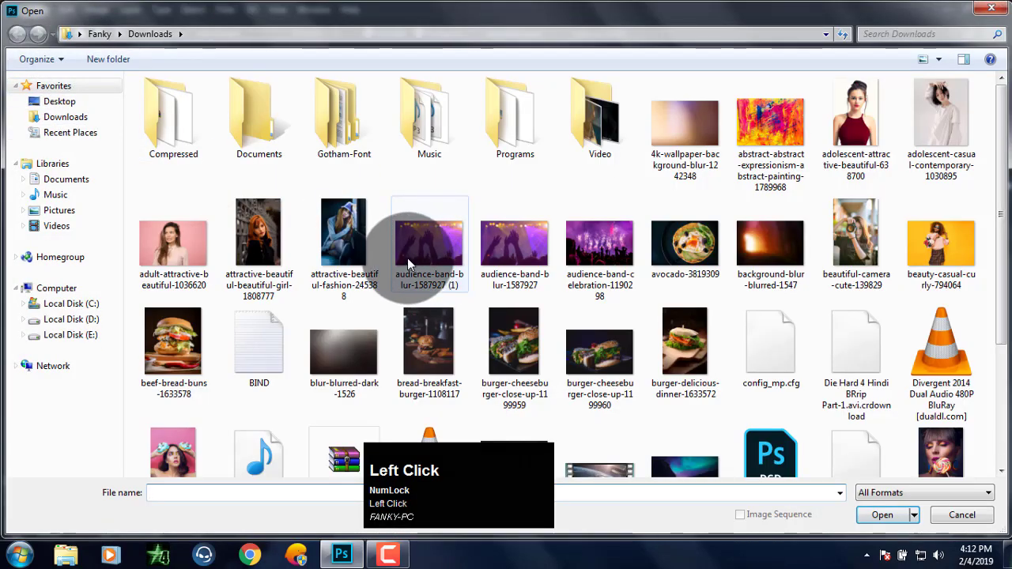
pyautogui.click(65, 319)
pyautogui.click(265, 364)
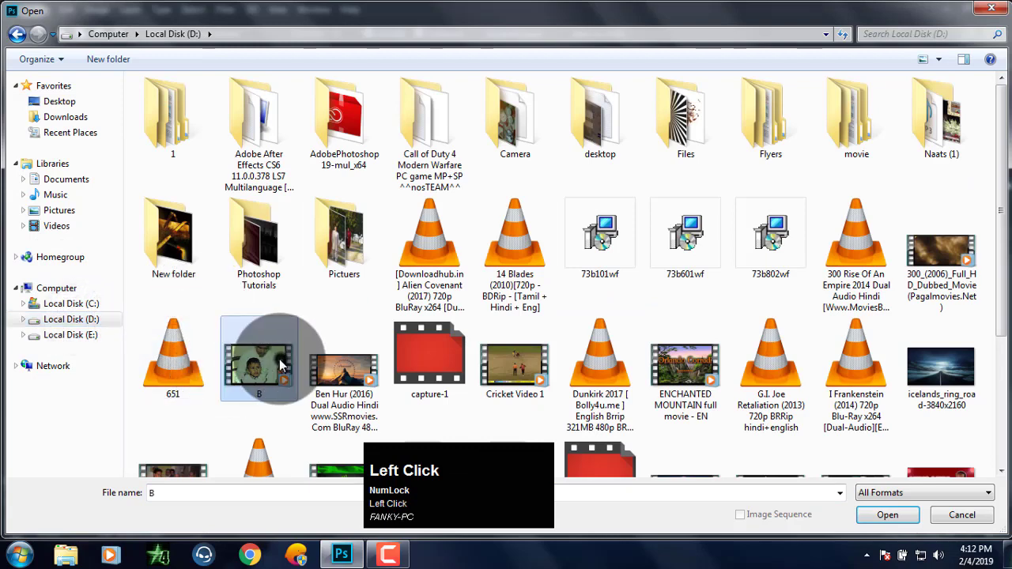
pyautogui.scroll(-1, 279, 361)
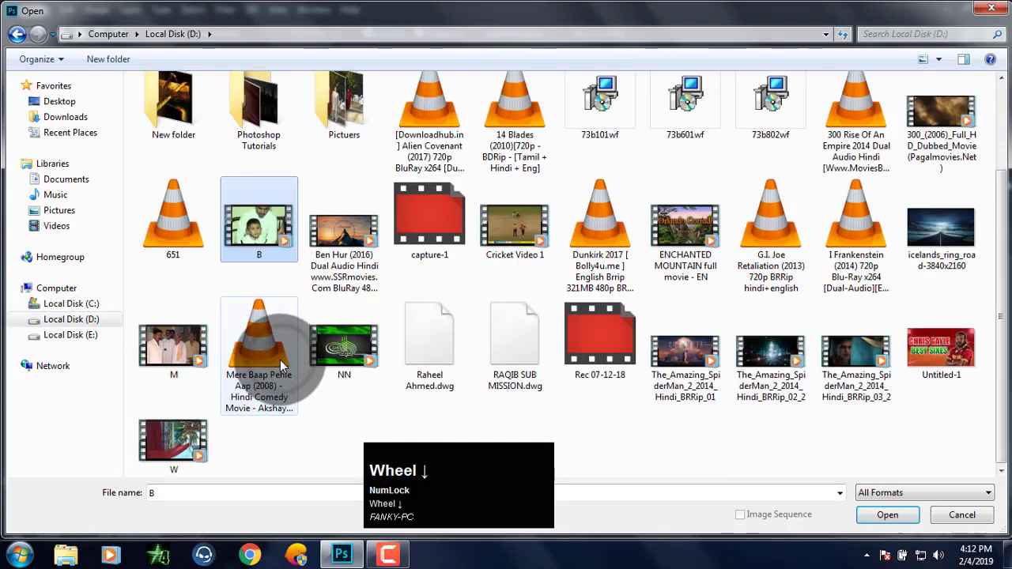
# - Open woman-885850 from the "my" folder on Local Disk (E:)
pyautogui.click(83, 334)
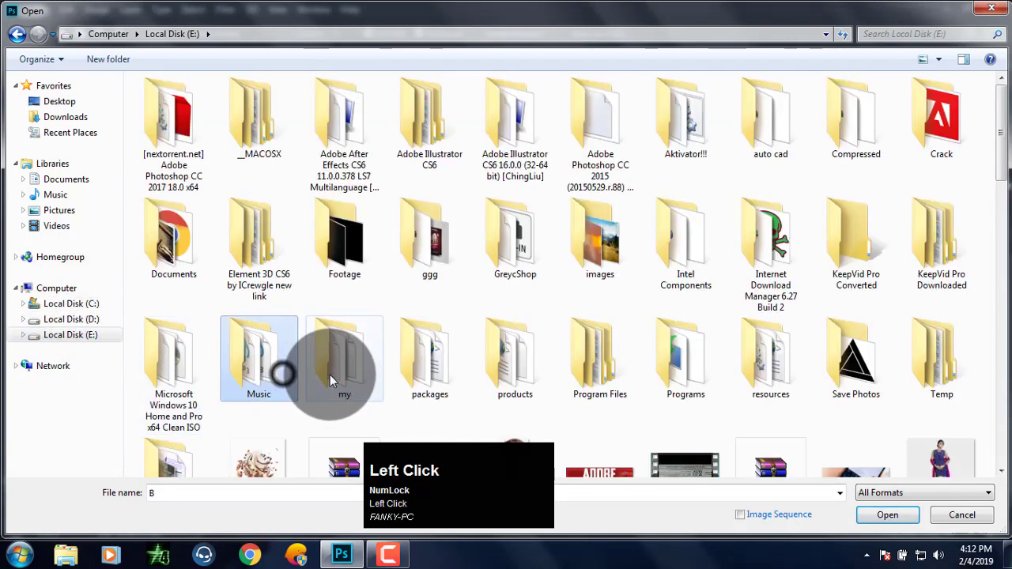
pyautogui.doubleClick(333, 373)
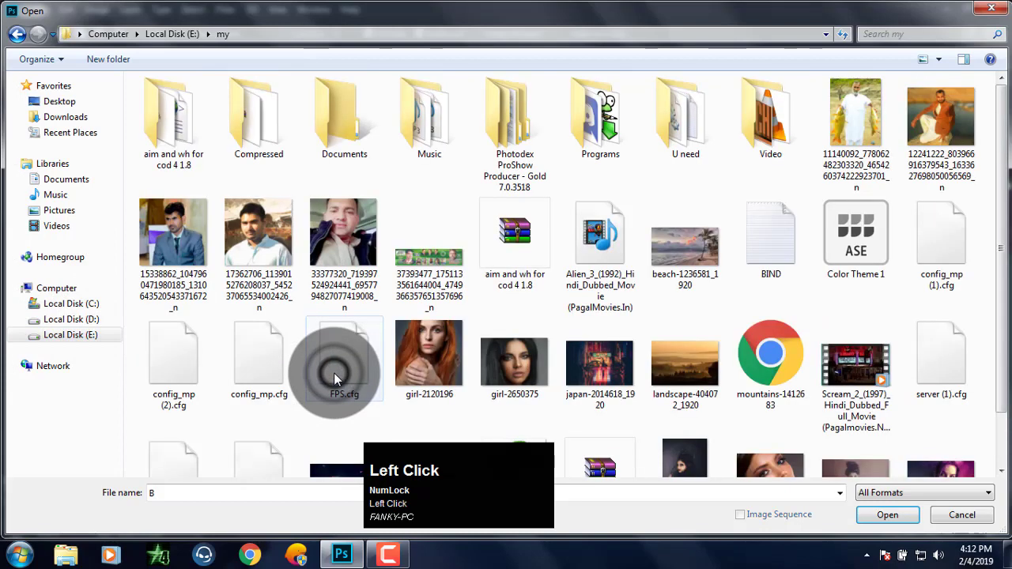
pyautogui.click(790, 133)
pyautogui.scroll(-1, 609, 336)
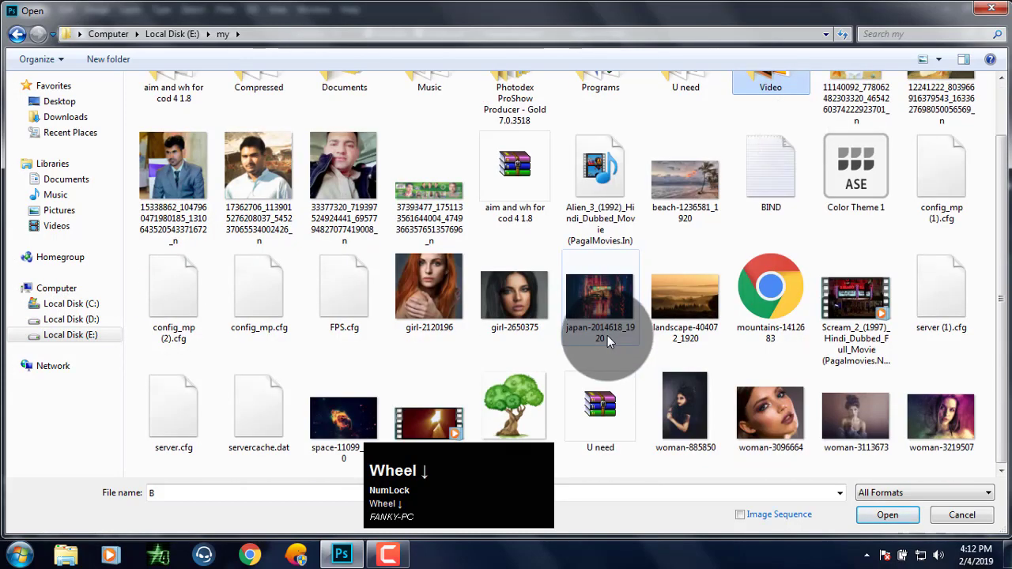
pyautogui.click(683, 379)
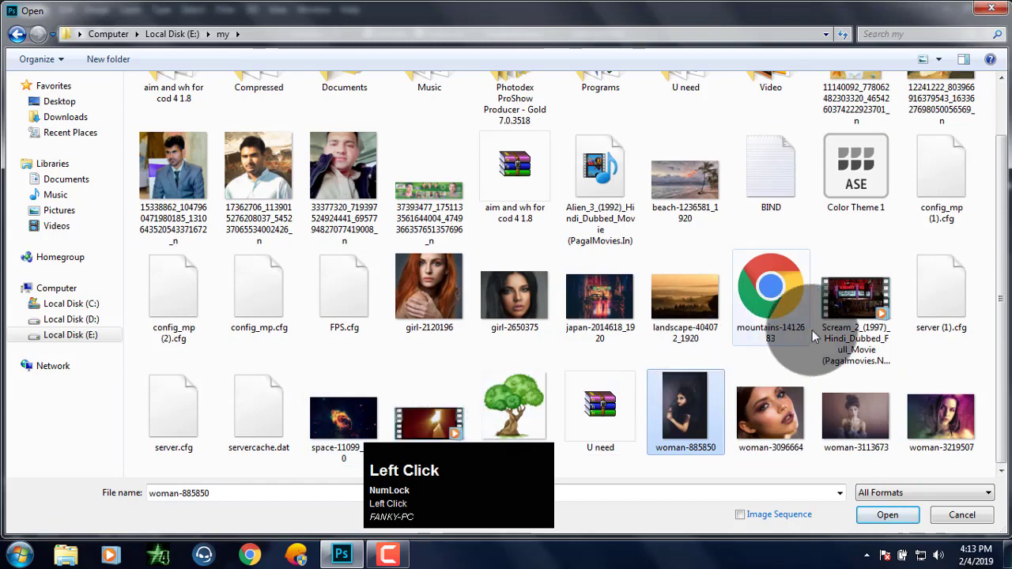
pyautogui.click(887, 514)
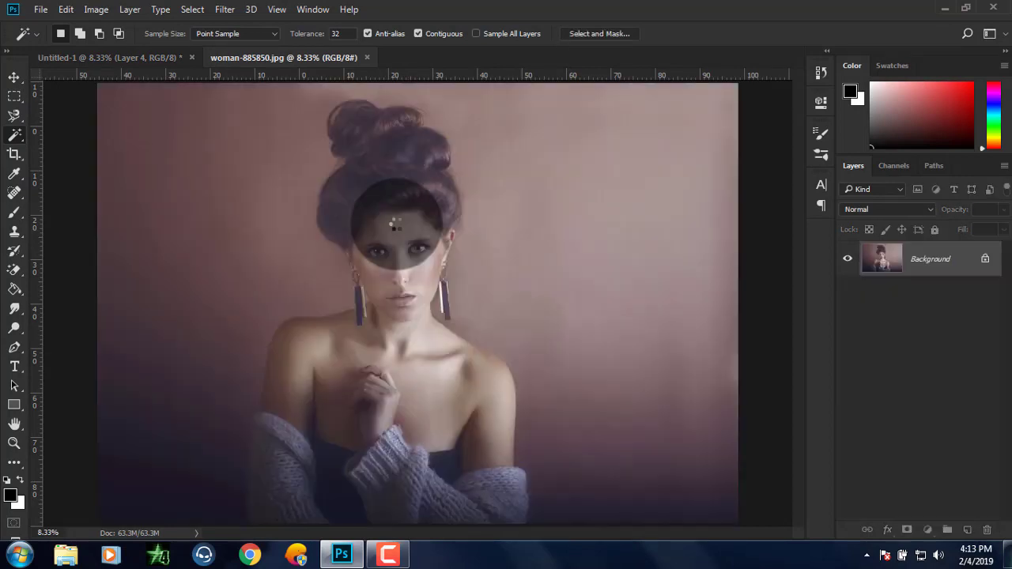
# - Unlock the background layer of woman-3113673.jpg and move the photo into the Untitled-1 poster document
pyautogui.click(988, 259)
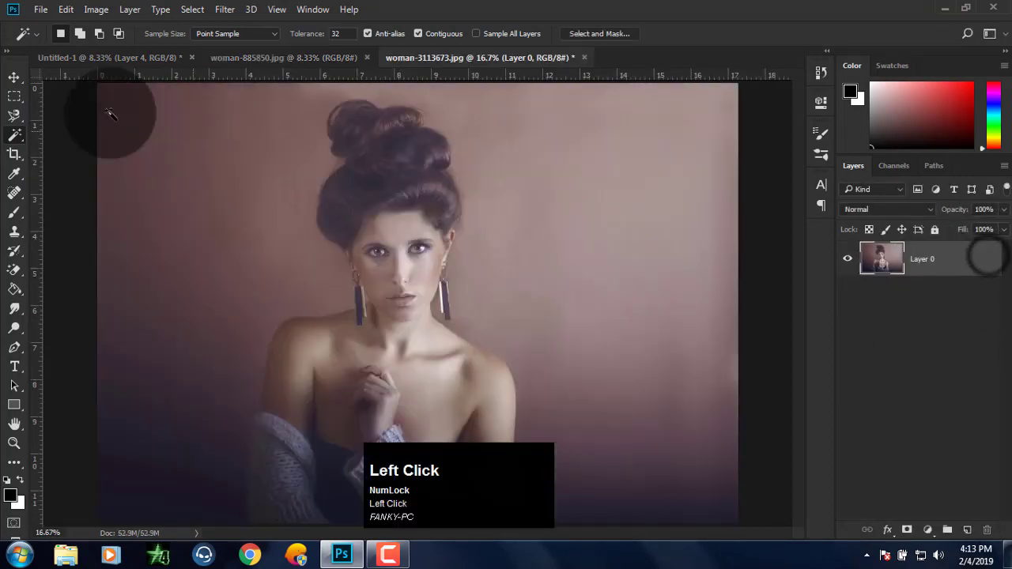
pyautogui.click(13, 76)
pyautogui.moveTo(164, 134); pyautogui.dragTo(515, 332)
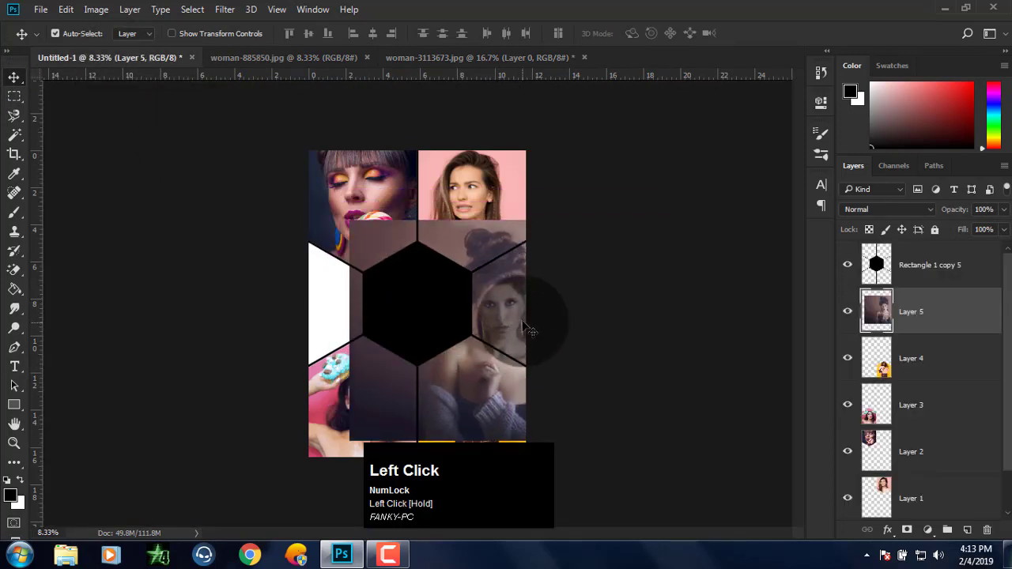
# - Show the transform controls, scale the brown-background photo to about 63% and position the woman inside the middle-left cell
pyautogui.click(232, 33)
pyautogui.moveTo(669, 221); pyautogui.dragTo(591, 275)
pyautogui.keyDown('shift'); pyautogui.moveTo(518, 305); pyautogui.dragTo(518, 261); pyautogui.keyUp('shift')
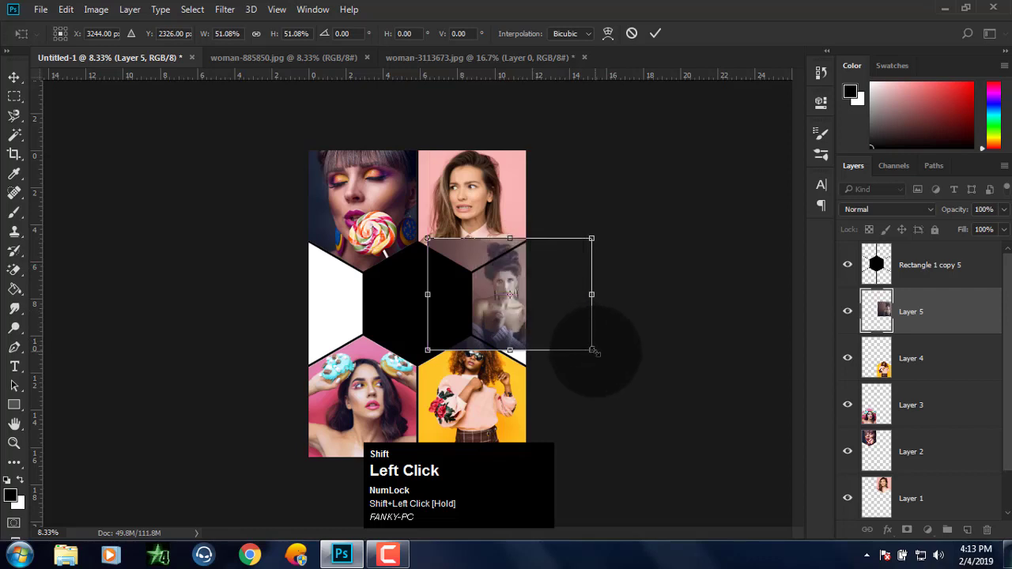
pyautogui.keyDown('shift'); pyautogui.moveTo(594, 351); pyautogui.dragTo(610, 362); pyautogui.keyUp('shift')
pyautogui.moveTo(520, 340); pyautogui.dragTo(386, 290)
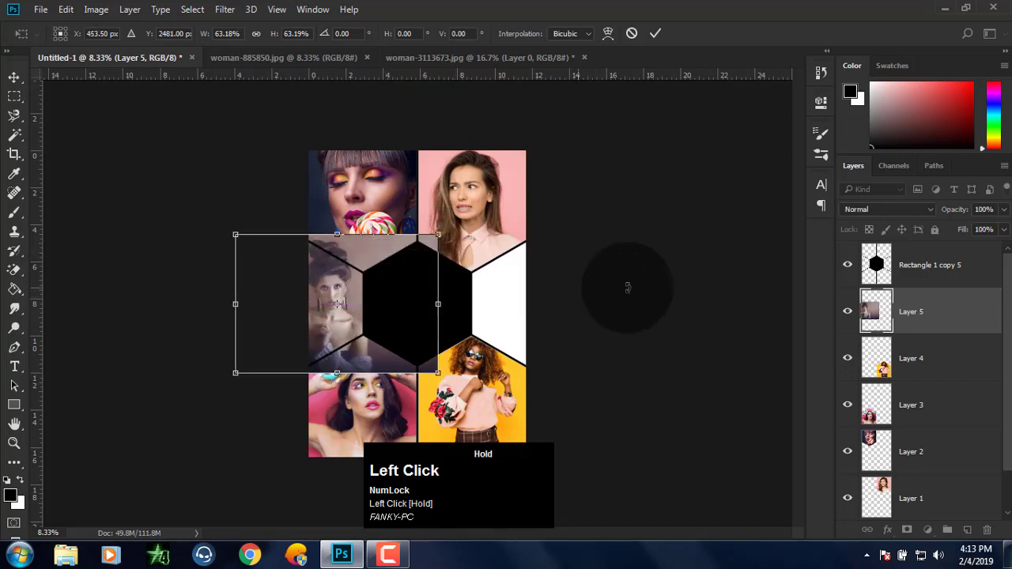
pyautogui.press('Return')
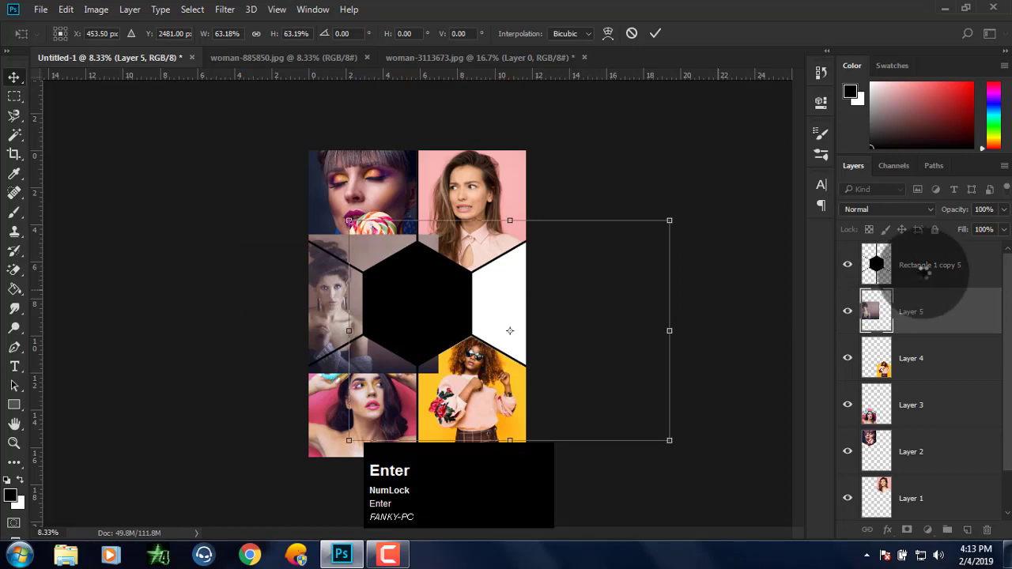
# - Trim the brown-background photo to the middle-left cell by selecting that cell, inverting the selection, deleting the photo outside it and deselecting
pyautogui.click(927, 267)
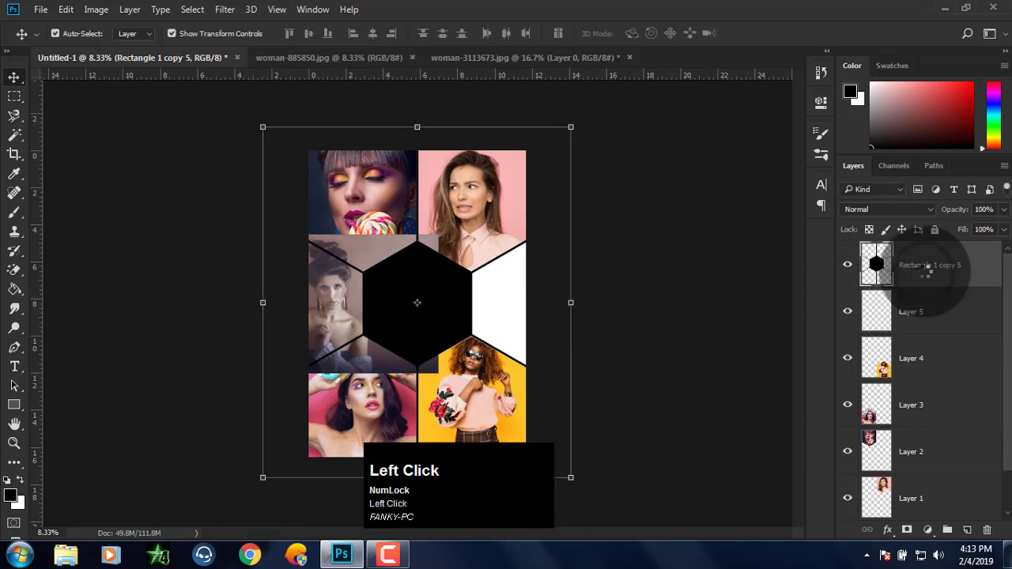
pyautogui.click(11, 133)
pyautogui.click(333, 299)
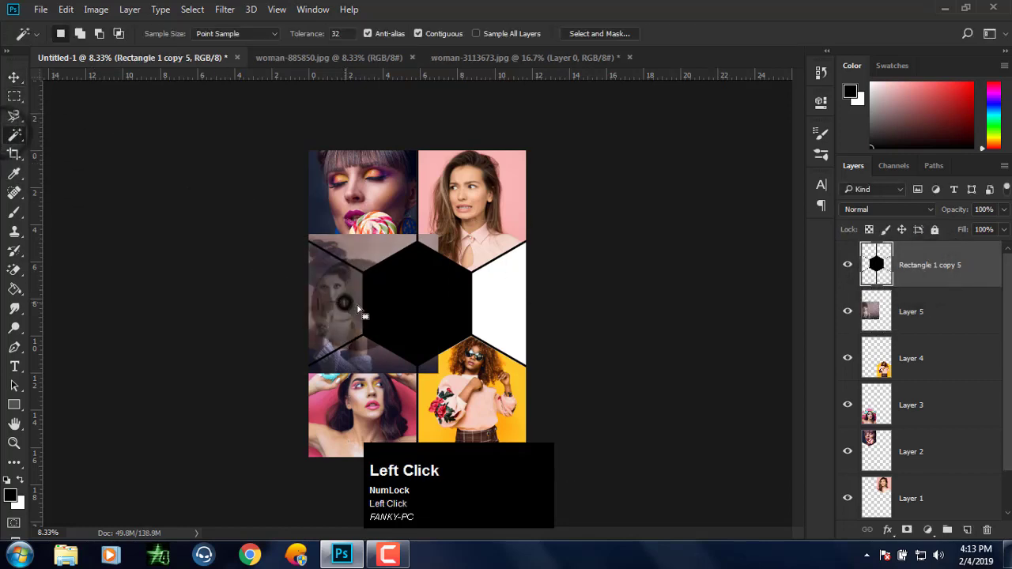
pyautogui.click(902, 317)
pyautogui.click(192, 9)
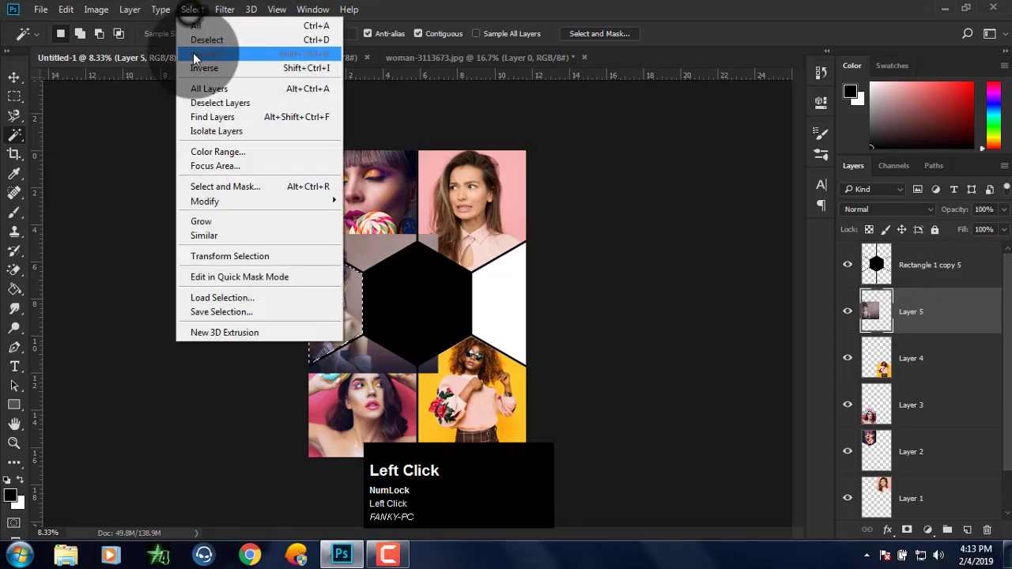
pyautogui.click(200, 70)
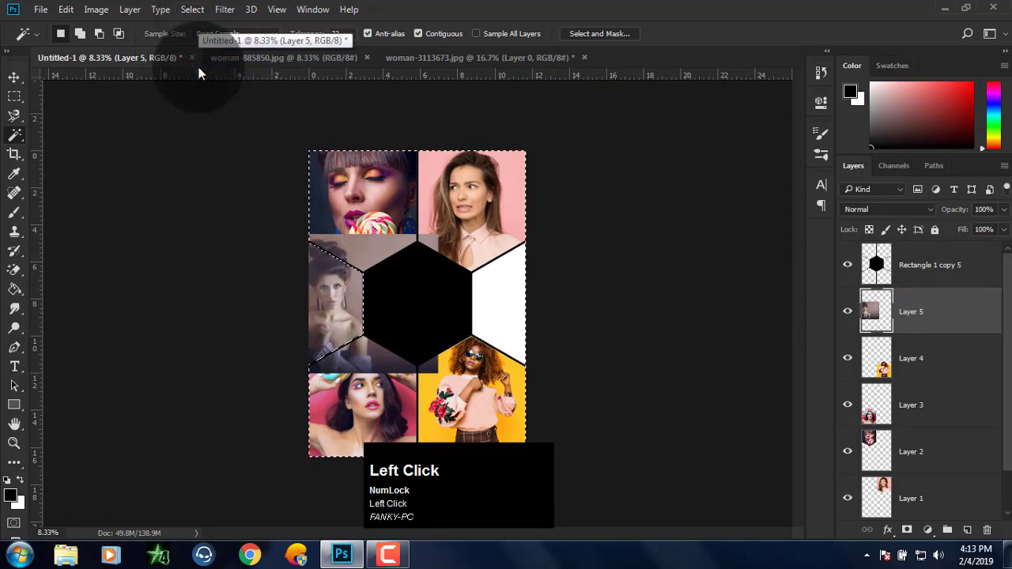
pyautogui.press('Delete')
pyautogui.hotkey('ctrl', 'd')
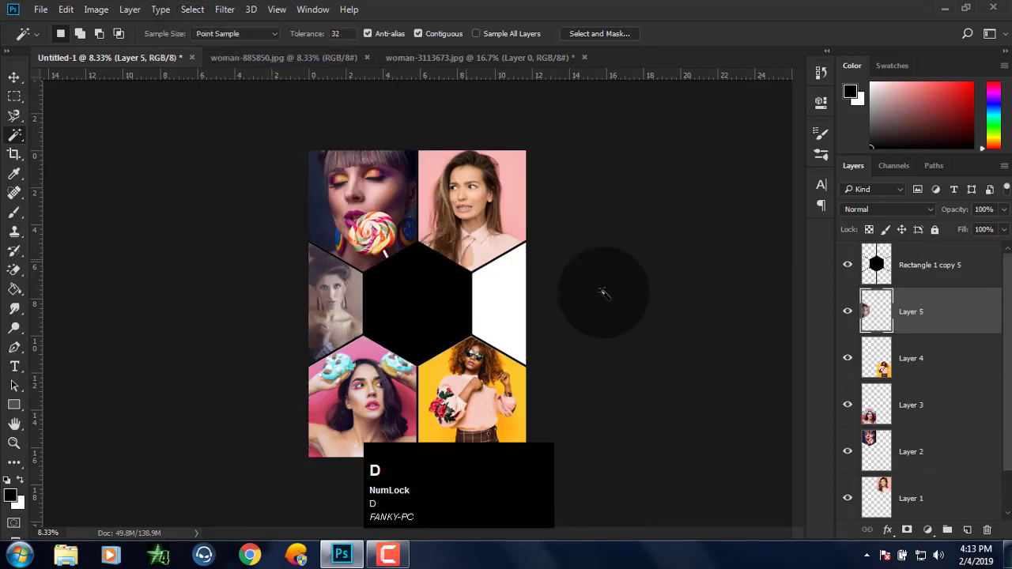
# - Unlock the background layer of woman-885850.jpg and move the dark portrait into the Untitled-1 poster document
pyautogui.click(339, 57)
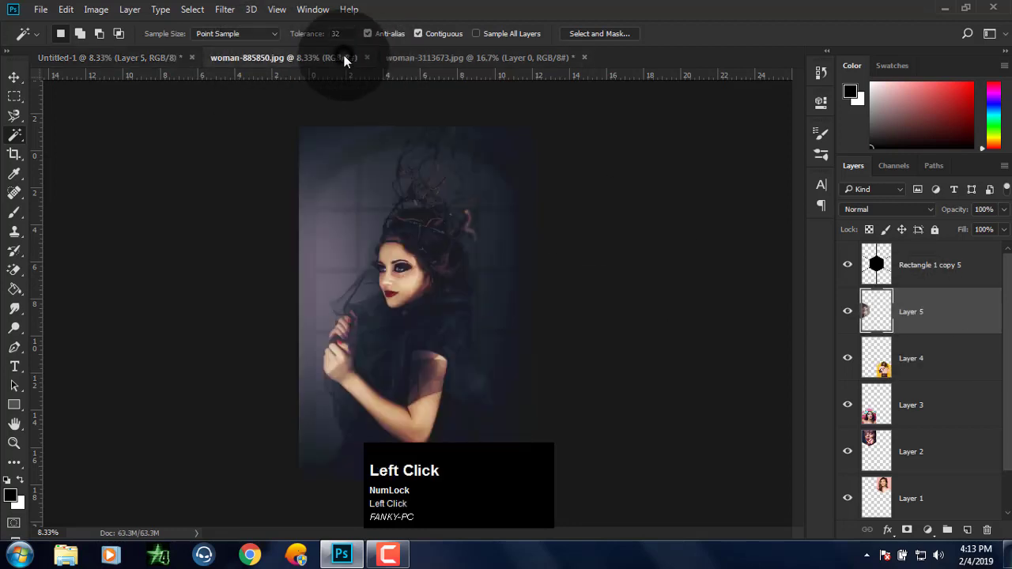
pyautogui.click(985, 264)
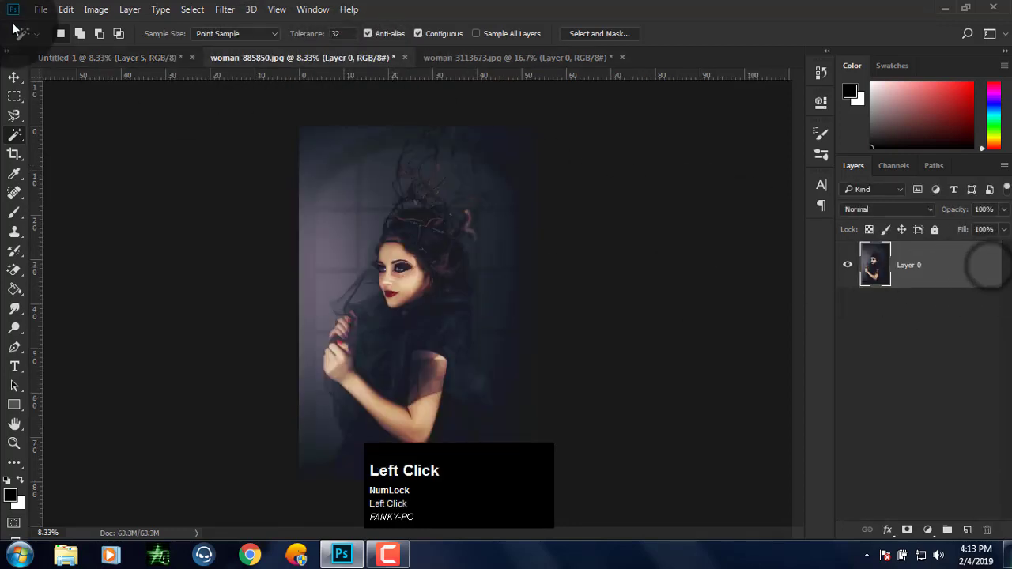
pyautogui.click(14, 76)
pyautogui.moveTo(339, 202); pyautogui.dragTo(490, 297)
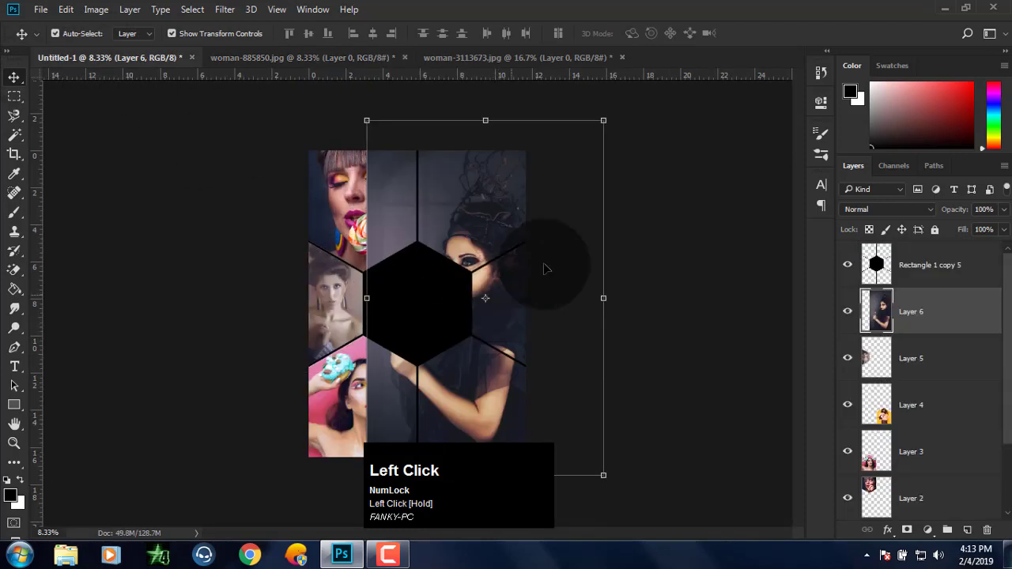
# - Scale the dark portrait to about 41% and position the woman inside the middle-right cell, hiding the transform controls once it is placed
pyautogui.moveTo(605, 123); pyautogui.dragTo(540, 227)
pyautogui.moveTo(489, 317); pyautogui.dragTo(506, 326)
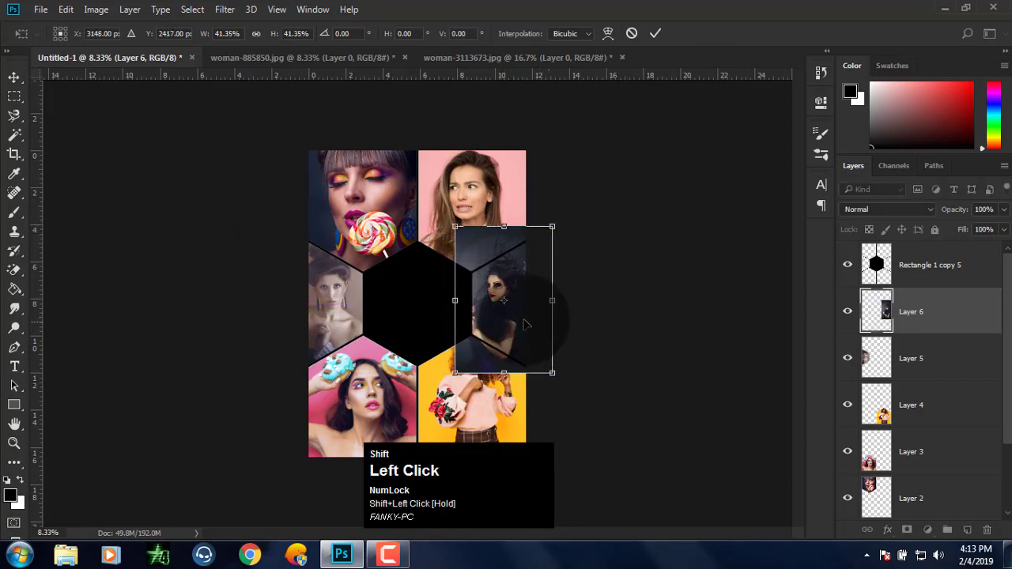
pyautogui.moveTo(515, 315); pyautogui.dragTo(529, 323)
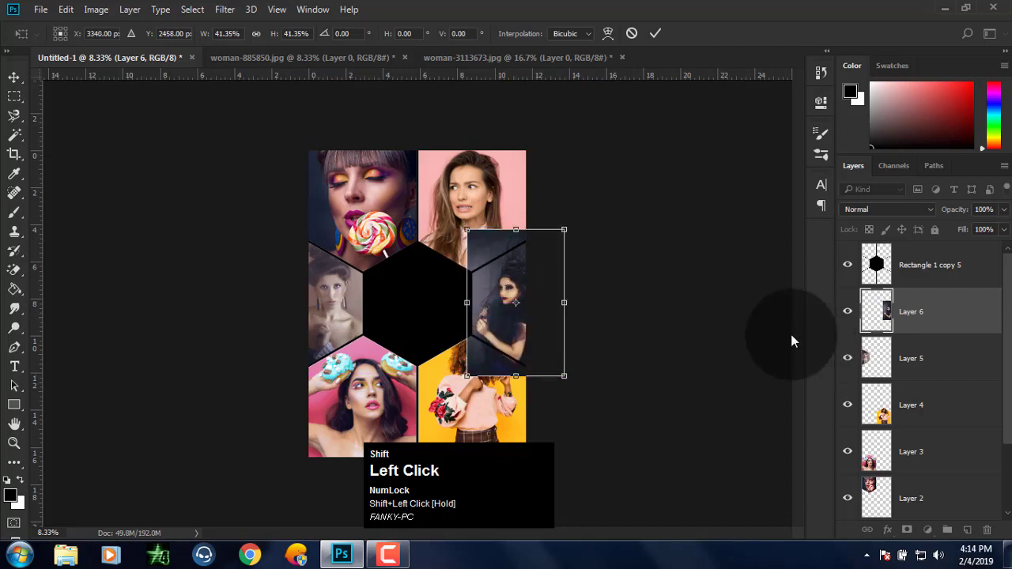
pyautogui.click(218, 33)
# - Trim the dark portrait to the middle-right cell by selecting that cell, inverting the selection, deleting the photo outside it and deselecting
pyautogui.click(941, 269)
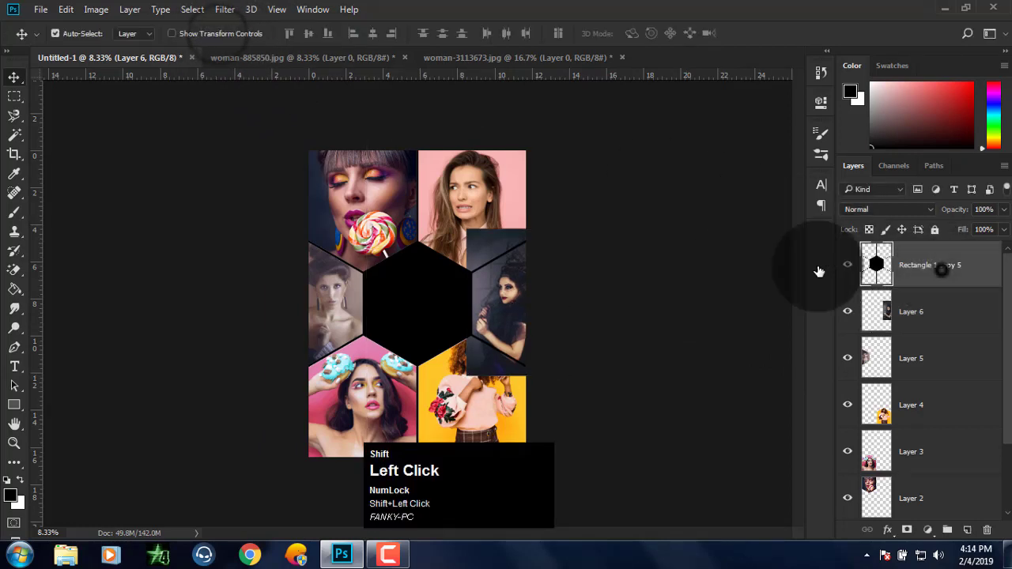
pyautogui.click(14, 134)
pyautogui.click(510, 284)
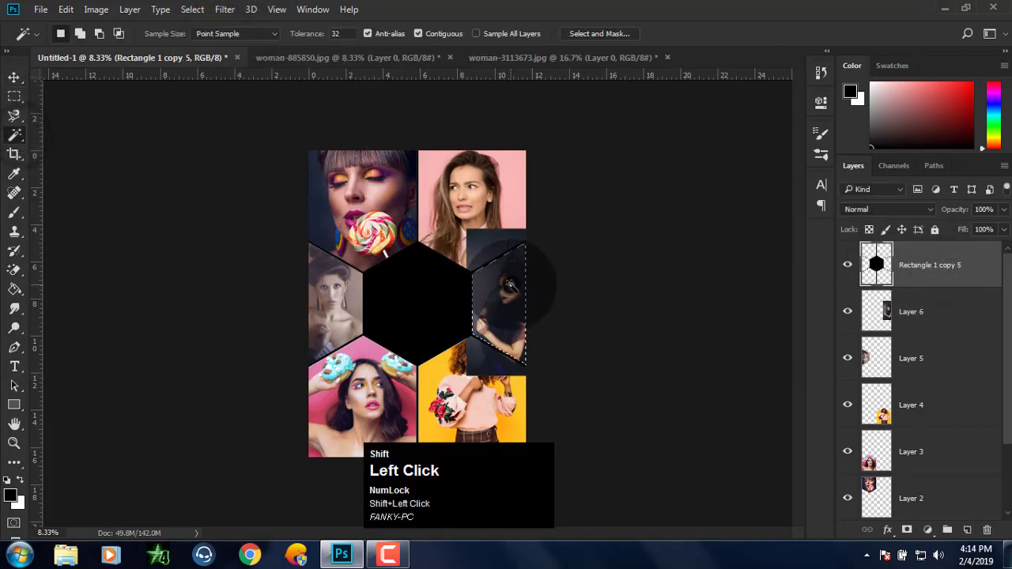
pyautogui.click(914, 316)
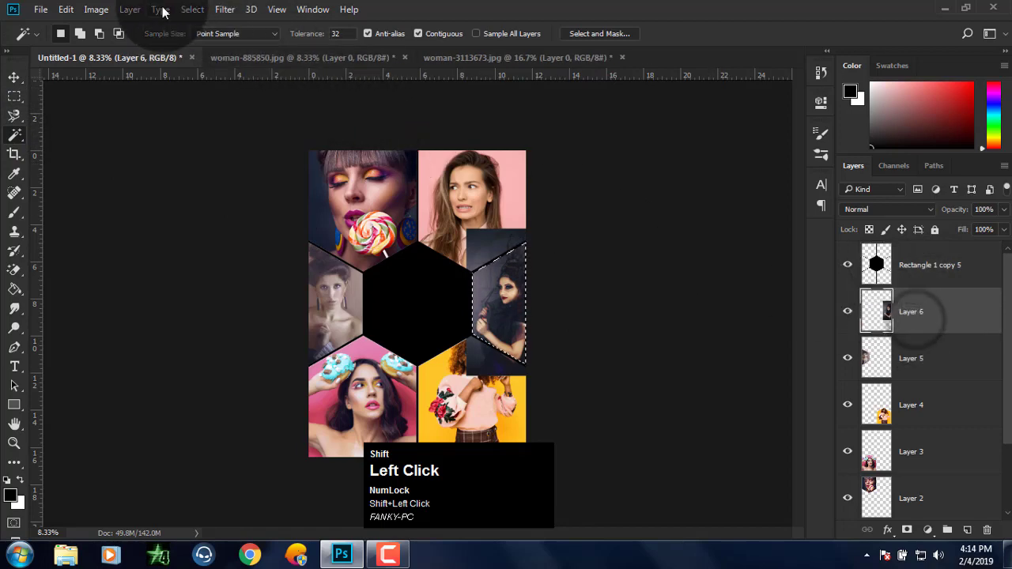
pyautogui.click(192, 9)
pyautogui.click(196, 65)
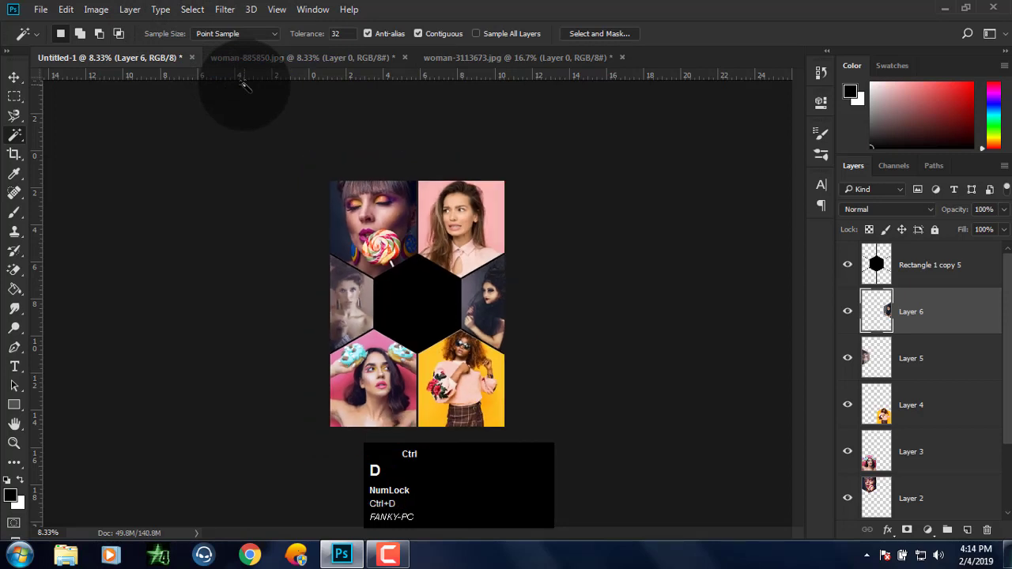
# - Add a white outside Stroke of 40 px to the hexagon-and-bars layer, Rectangle 1 copy 5
pyautogui.hotkey('ctrl', '+')
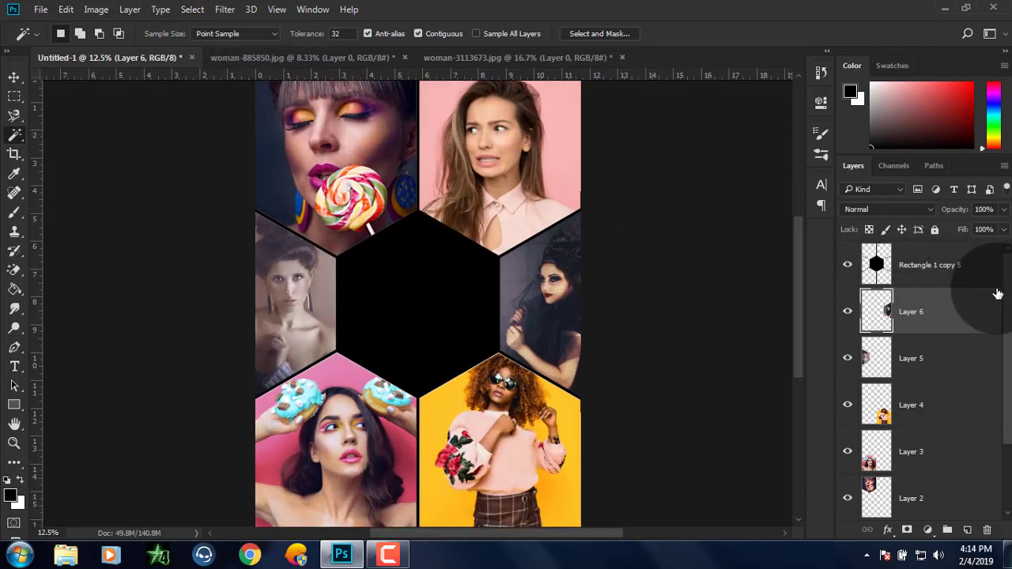
pyautogui.click(933, 270)
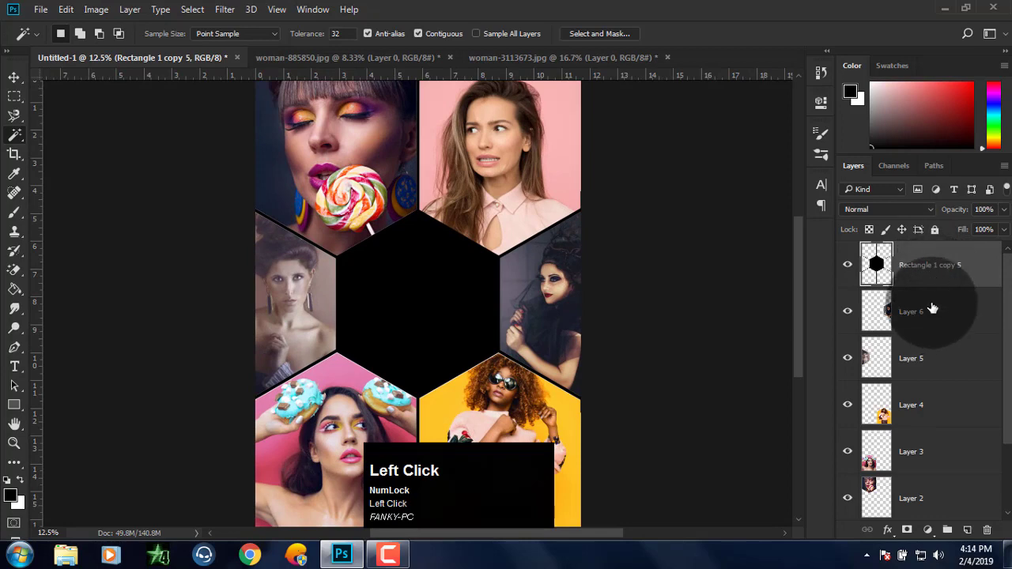
pyautogui.rightClick(931, 266)
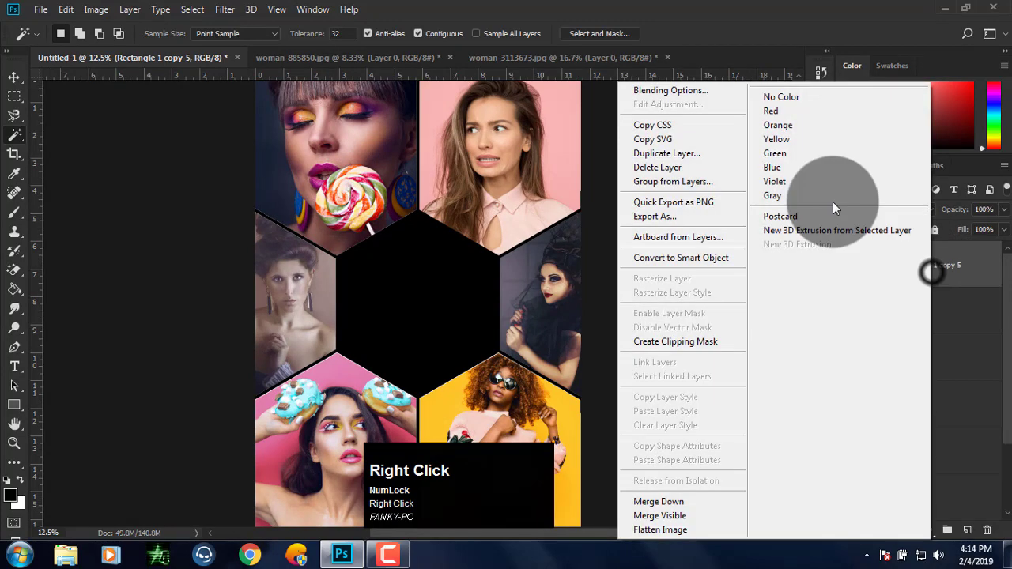
pyautogui.click(676, 94)
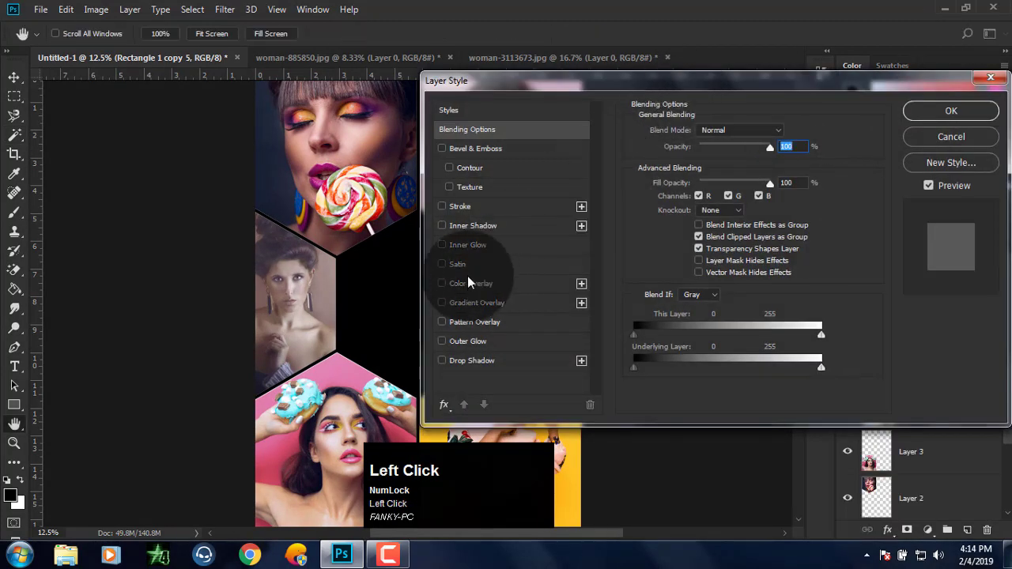
pyautogui.click(456, 207)
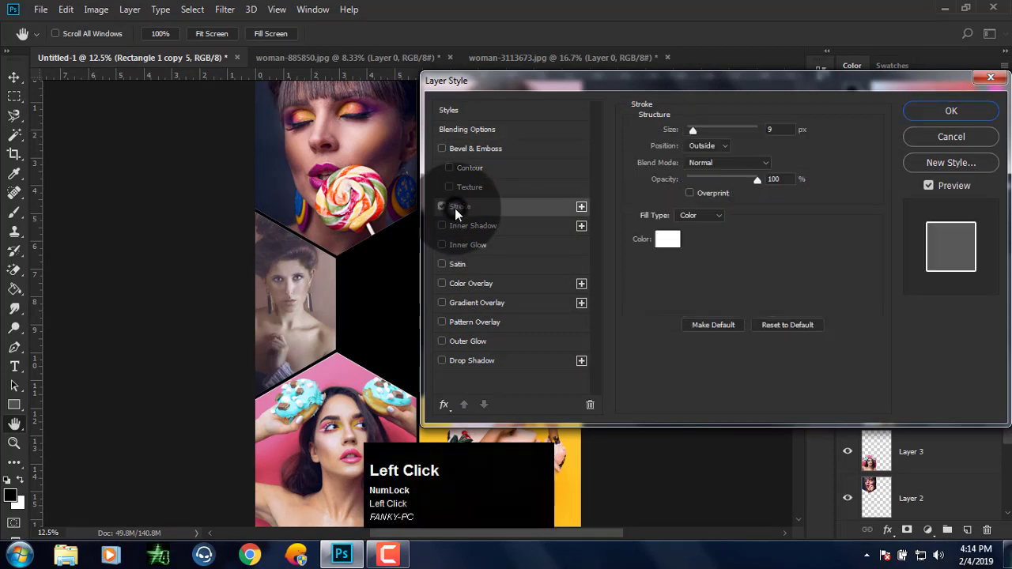
pyautogui.click(689, 129)
pyautogui.write('1')
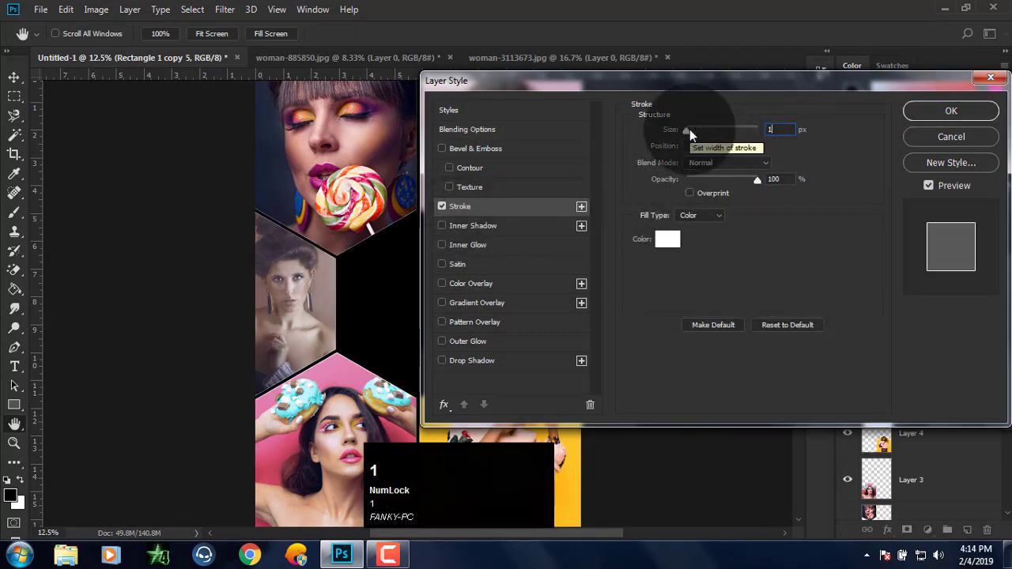
pyautogui.write('5')
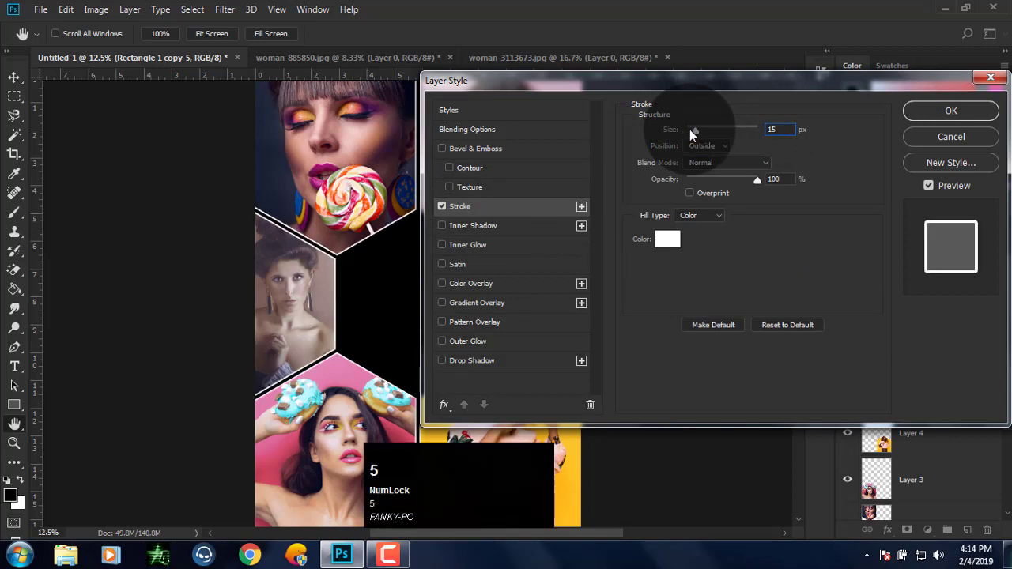
pyautogui.moveTo(696, 132); pyautogui.dragTo(701, 128)
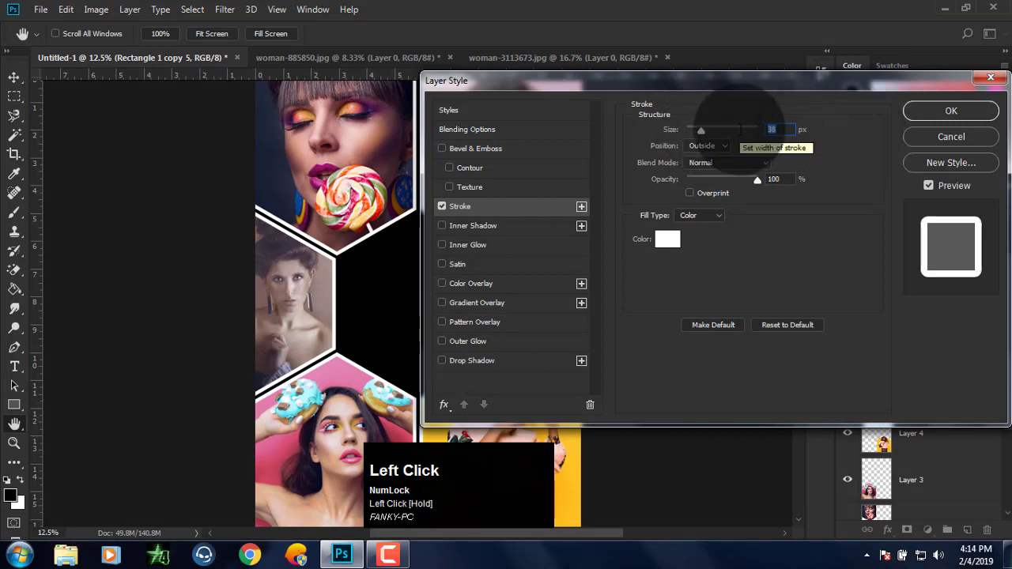
pyautogui.write('40')
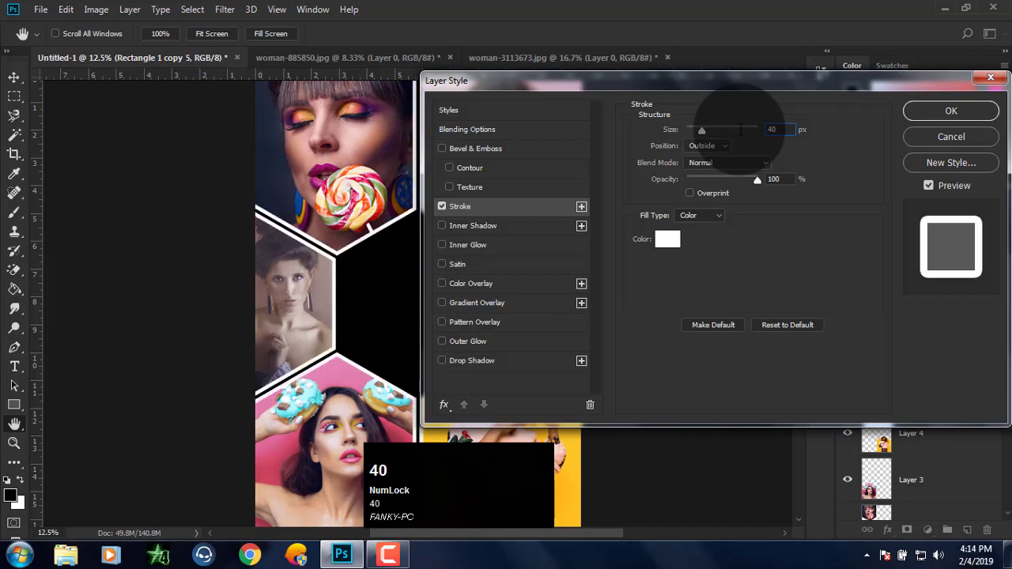
pyautogui.press('Return')
# - Add a green PANTONE 354 C Color Overlay from the PANTONE+ Solid Coated library to the hexagon-and-bars layer, Rectangle 1 copy 5
pyautogui.hotkey('ctrl', '-')
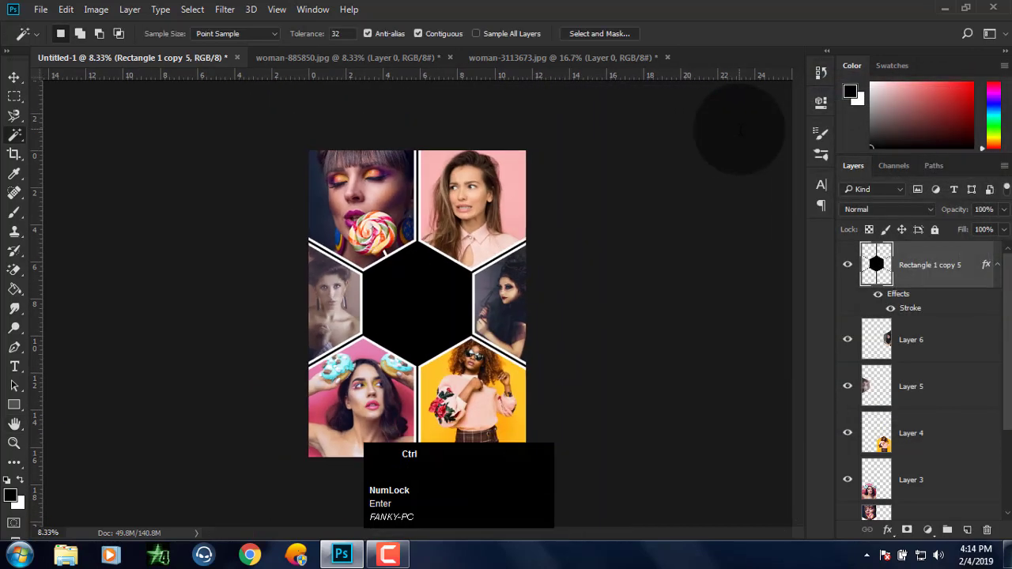
pyautogui.hotkey('ctrl', '+')
pyautogui.doubleClick(901, 295)
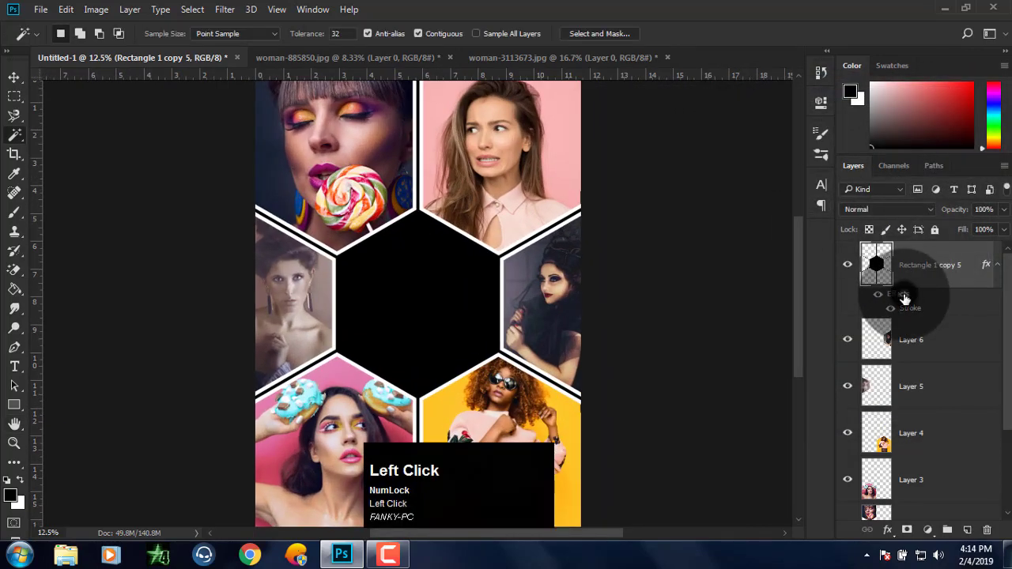
pyautogui.click(473, 284)
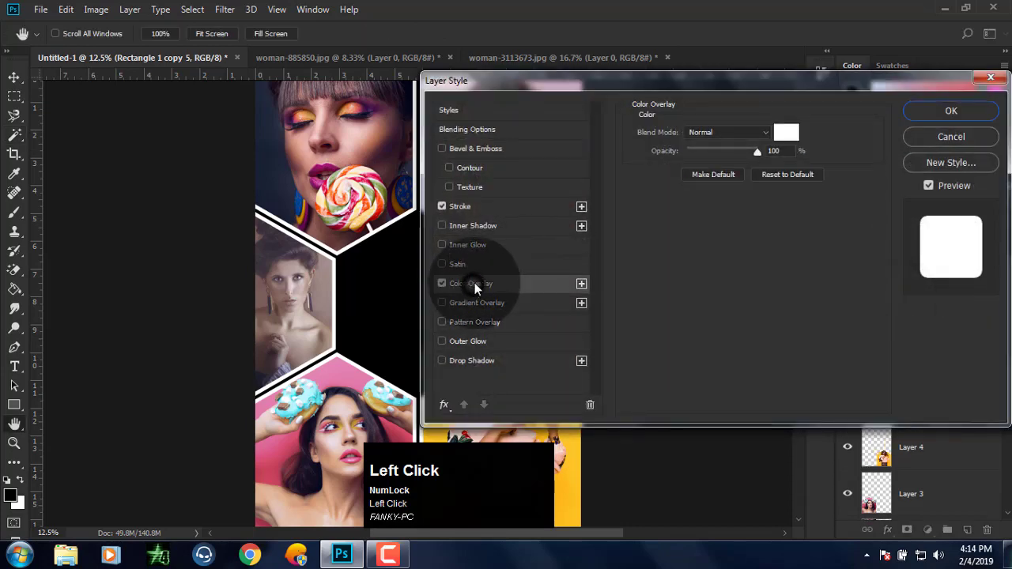
pyautogui.click(791, 134)
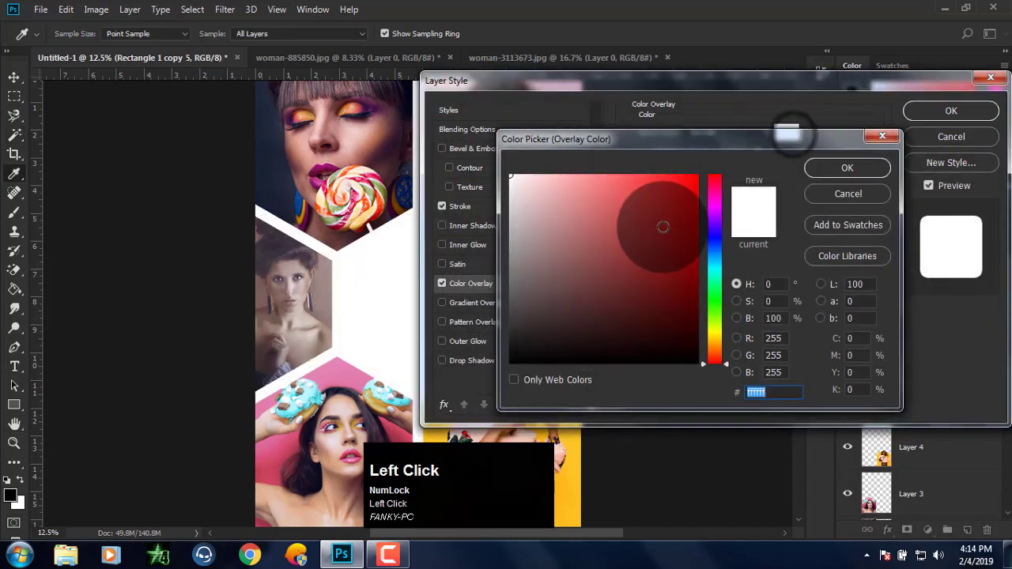
pyautogui.click(842, 251)
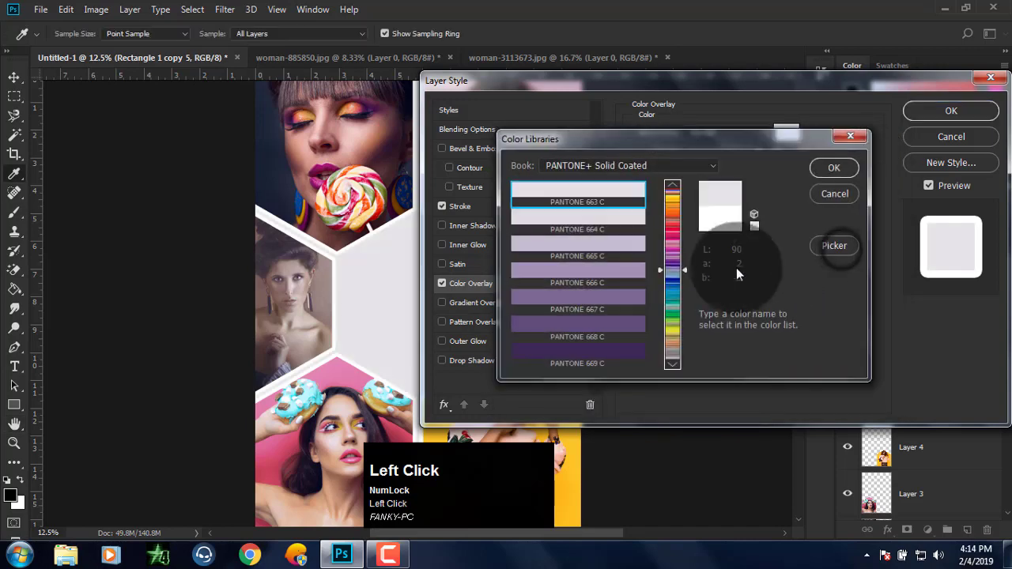
pyautogui.click(676, 308)
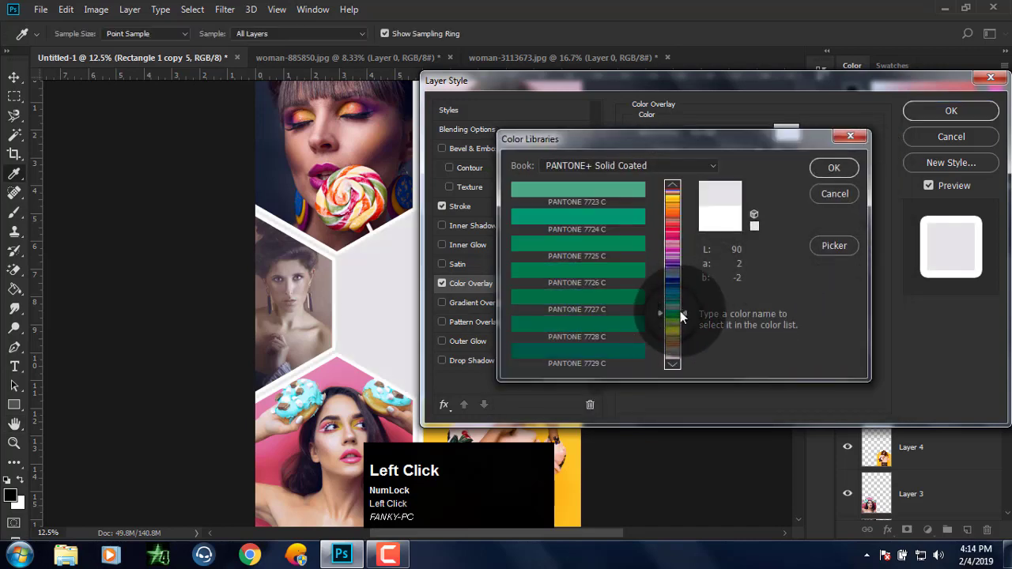
pyautogui.click(577, 272)
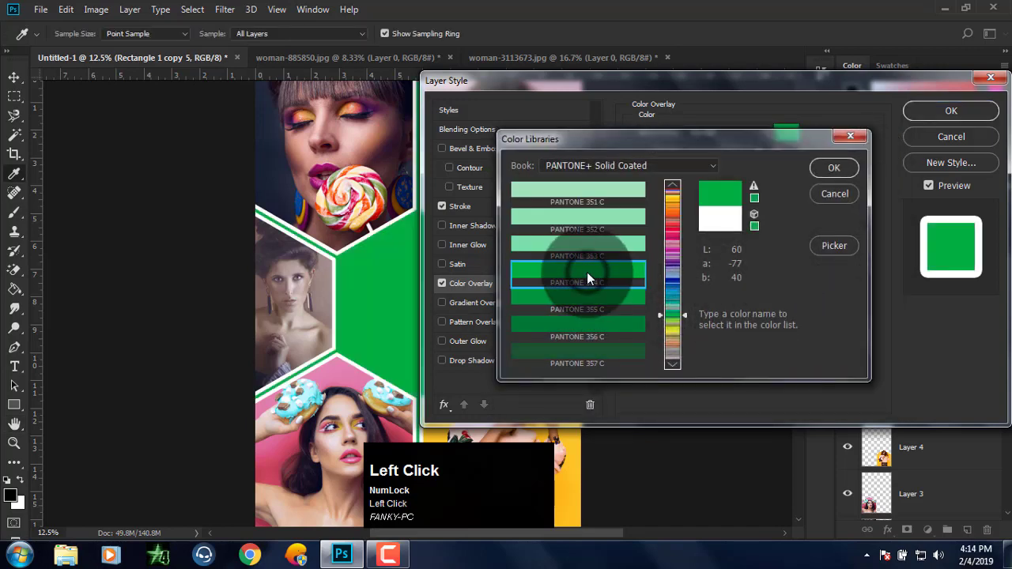
pyautogui.click(833, 168)
pyautogui.click(948, 111)
pyautogui.press('w')
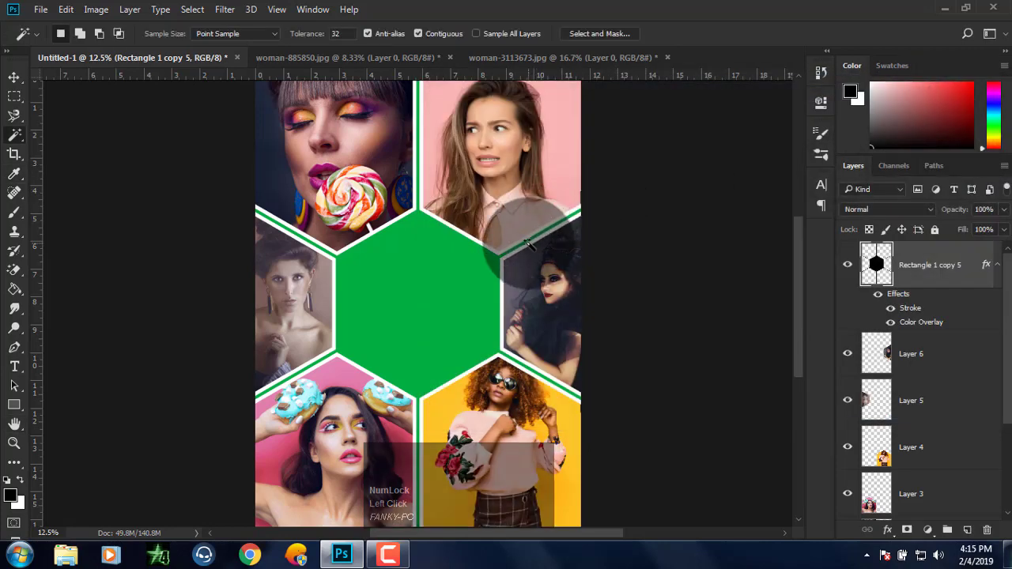
# - Bring the camera icon from Recurso-7.png into the Untitled-1 poster and place it inside the green hexagon
pyautogui.press('F9')
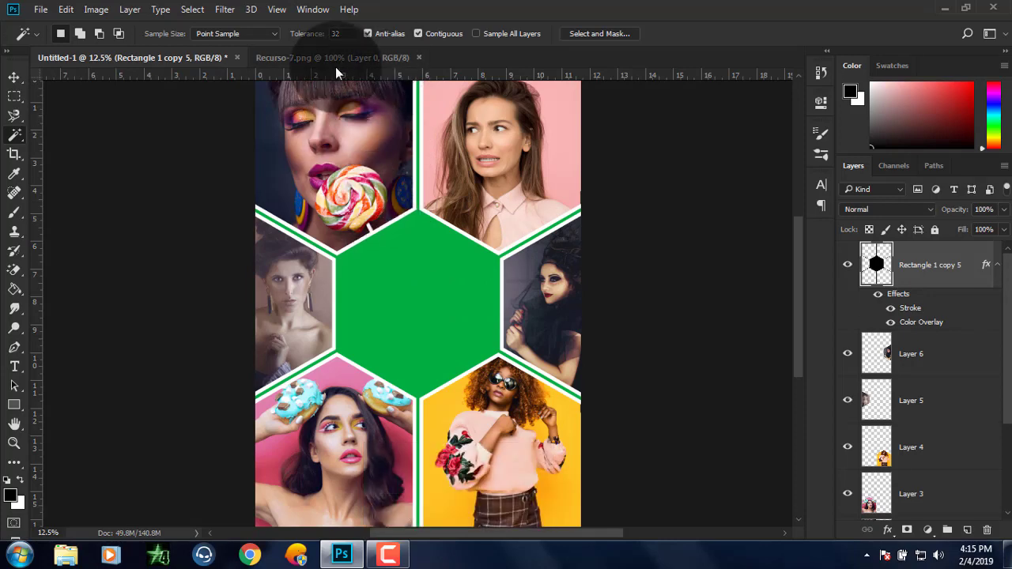
pyautogui.click(305, 59)
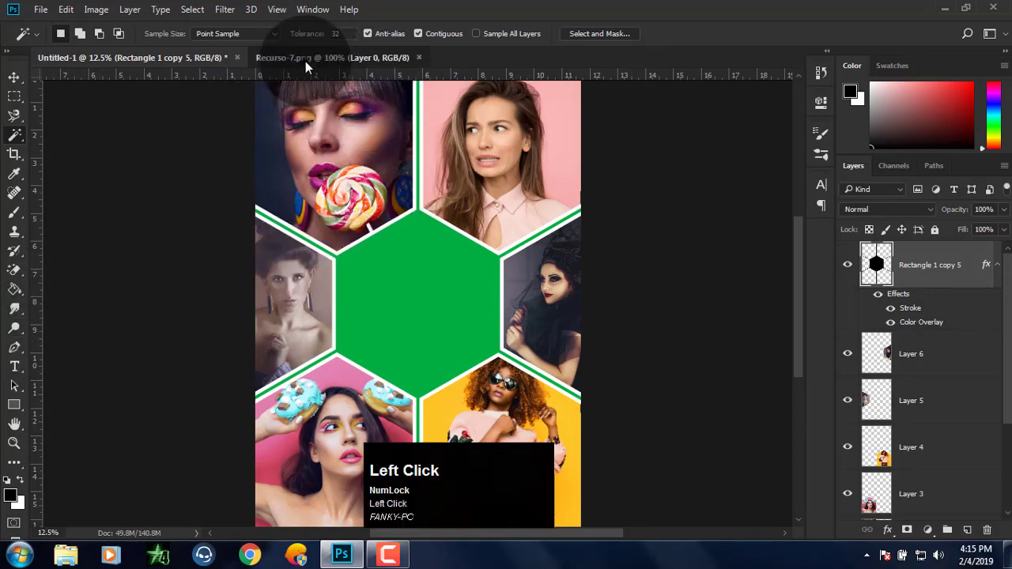
pyautogui.click(14, 77)
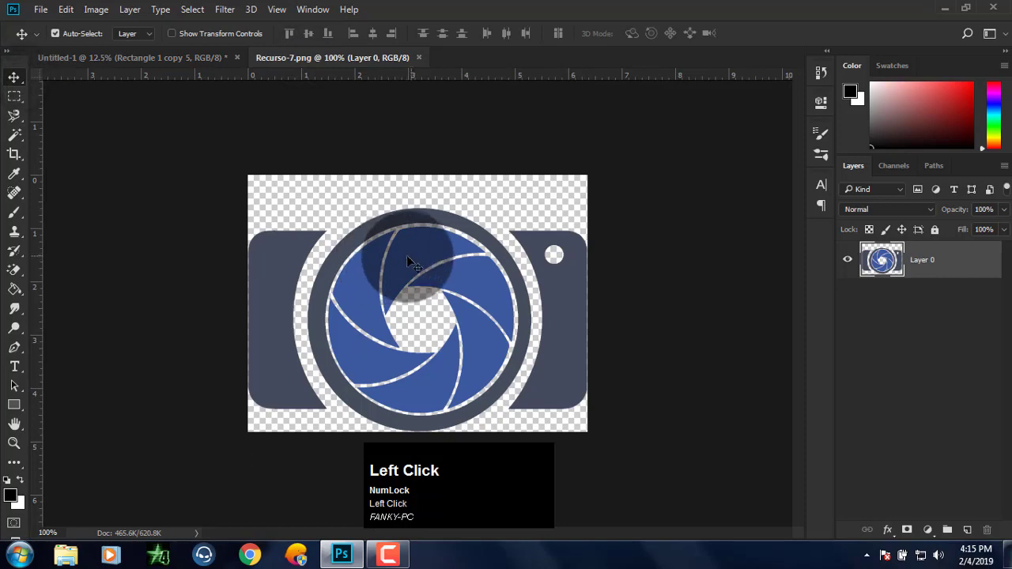
pyautogui.moveTo(406, 255); pyautogui.dragTo(411, 300)
pyautogui.scroll(2, 411, 300)
pyautogui.scroll(1, 412, 303)
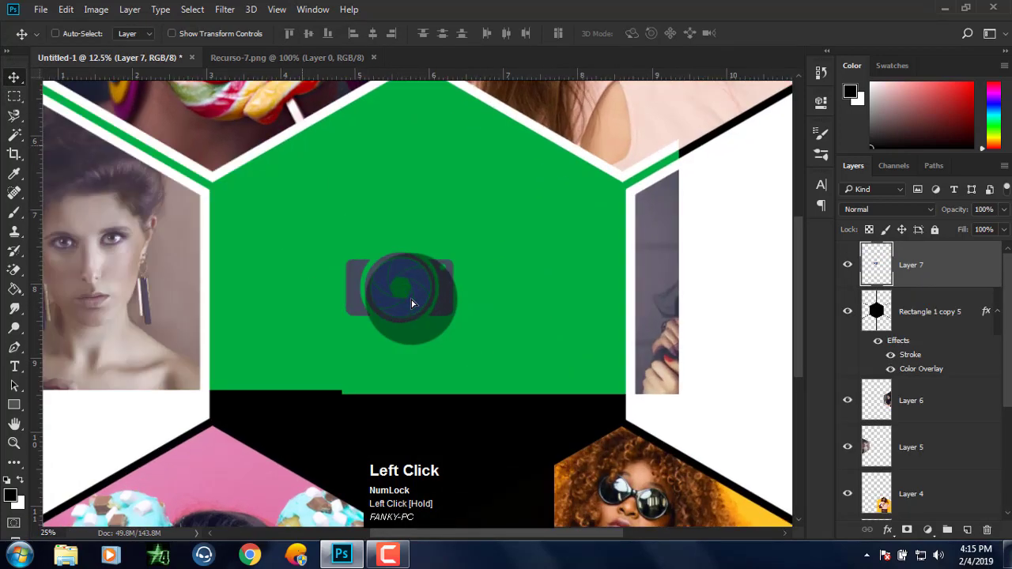
# - Add a white (ffffff) Color Overlay to the camera icon layer, Layer 7
pyautogui.rightClick(943, 260)
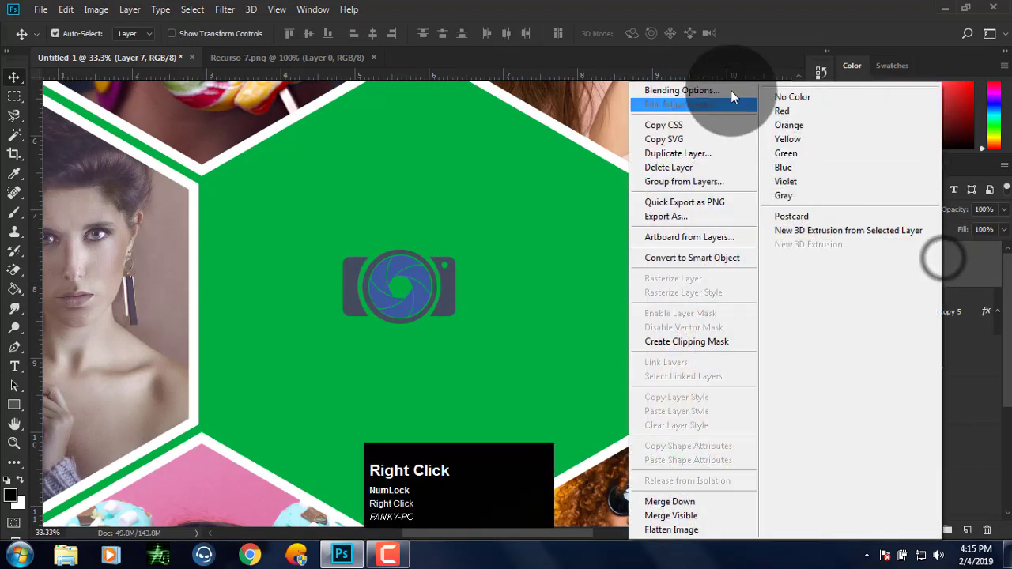
pyautogui.click(727, 89)
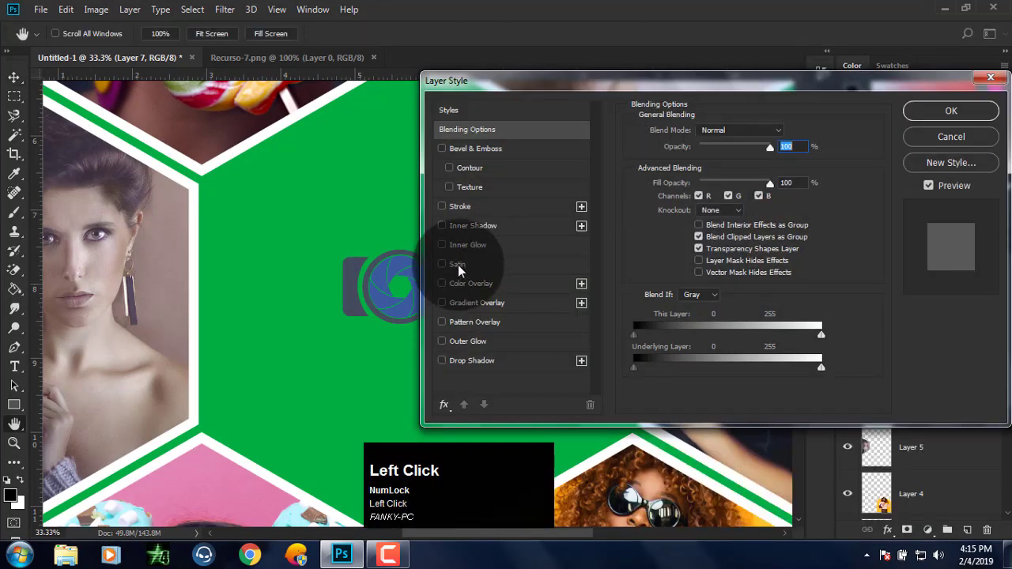
pyautogui.click(471, 283)
pyautogui.click(787, 133)
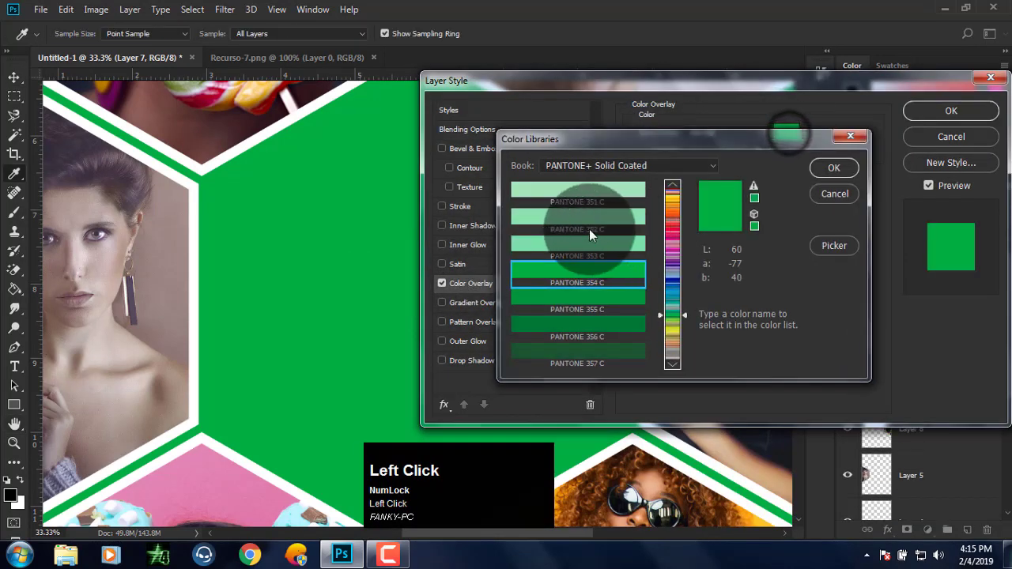
pyautogui.click(843, 244)
pyautogui.moveTo(644, 242); pyautogui.dragTo(429, 149)
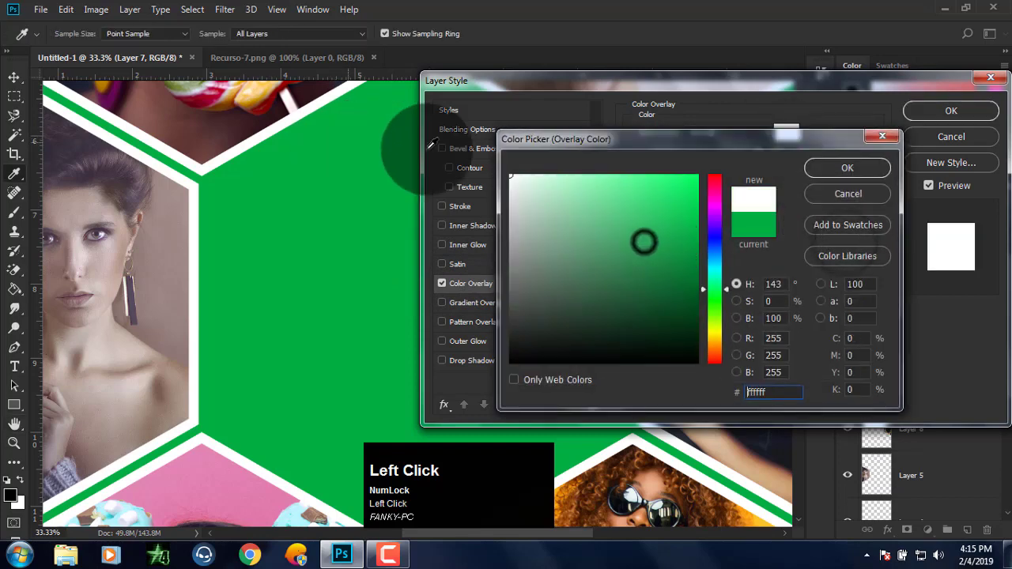
pyautogui.click(834, 167)
pyautogui.click(949, 111)
# - Scale the camera icon to about 158%, centre it horizontally on the canvas and move it into the hexagon's upper half
pyautogui.press('v')
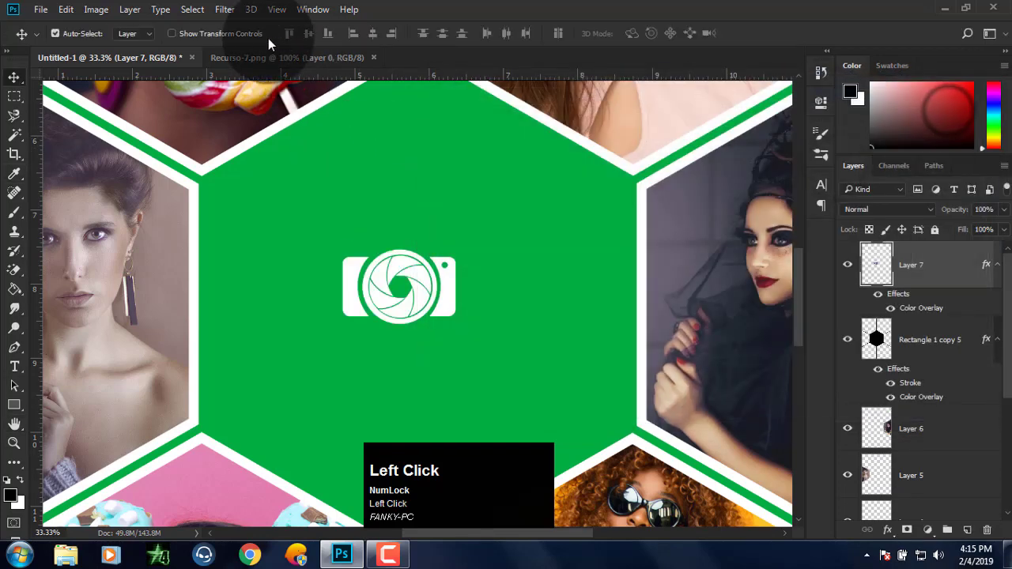
pyautogui.moveTo(455, 247); pyautogui.dragTo(489, 229)
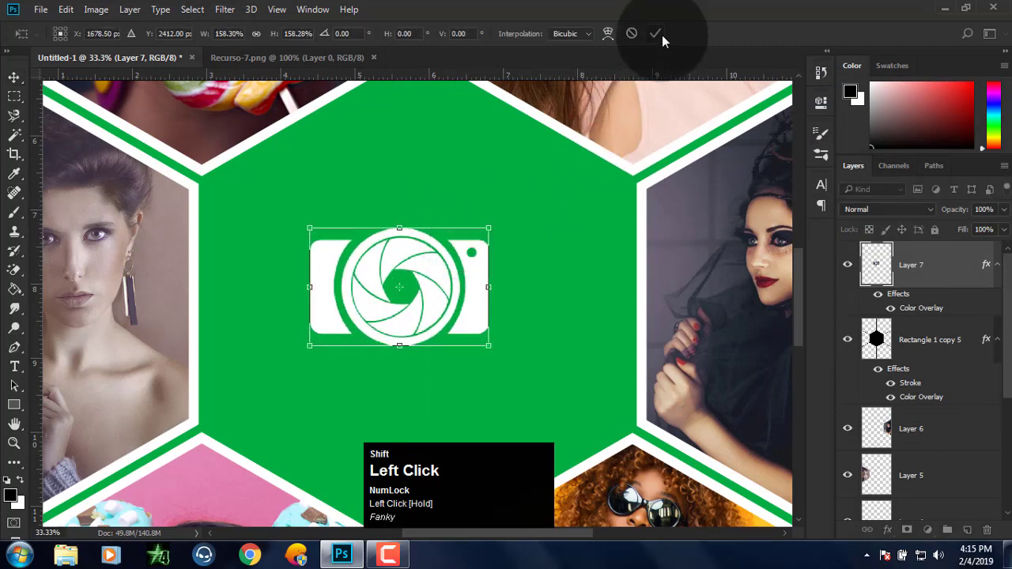
pyautogui.click(663, 33)
pyautogui.hotkey('ctrl', 'a')
pyautogui.click(373, 33)
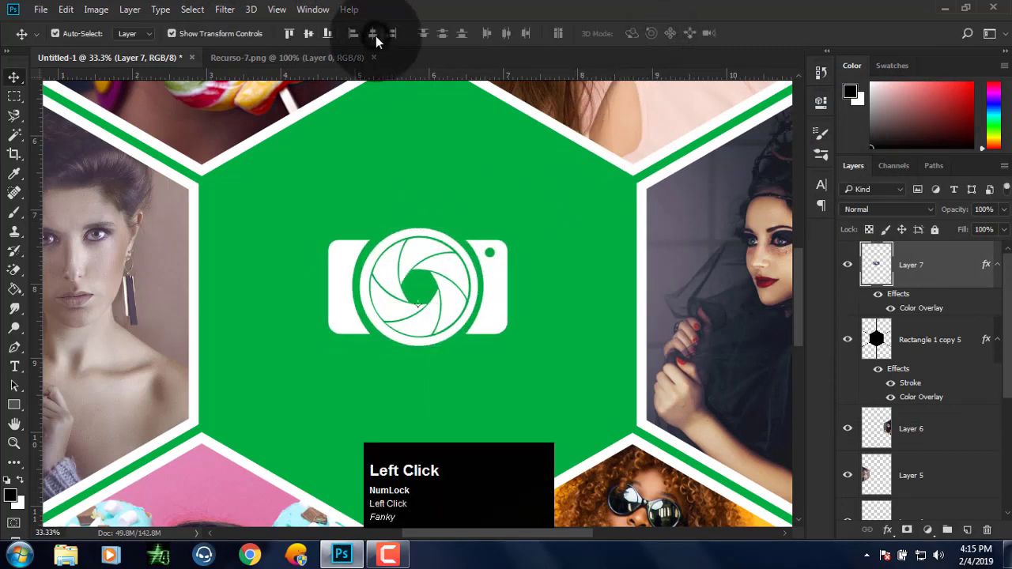
pyautogui.hotkey('ctrl', 'd')
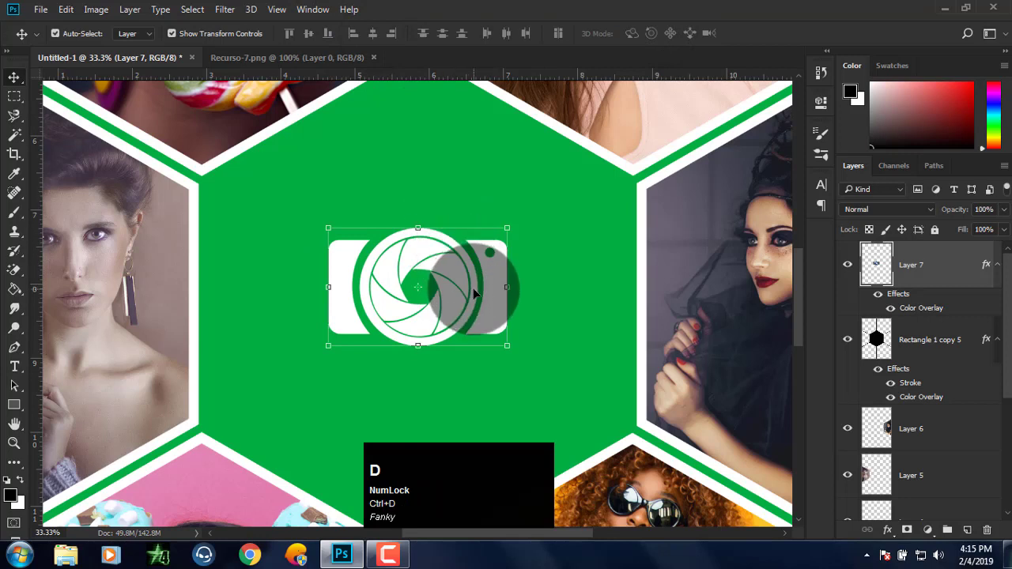
pyautogui.moveTo(474, 293); pyautogui.dragTo(474, 224)
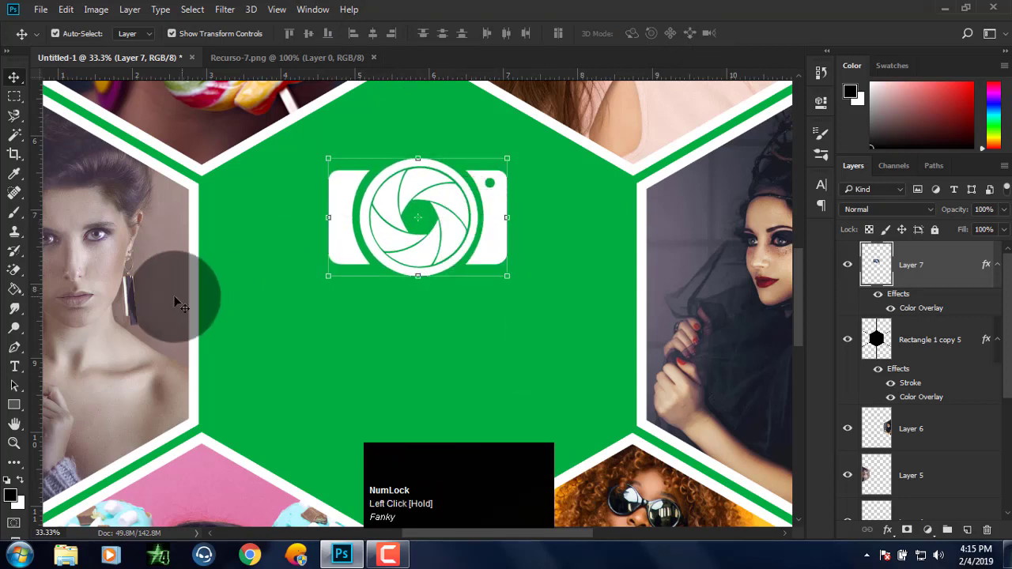
# - Add the photographer's name in capitals below the camera icon, using UniSansBold Regular at 49 pt
pyautogui.click(14, 366)
pyautogui.click(244, 363)
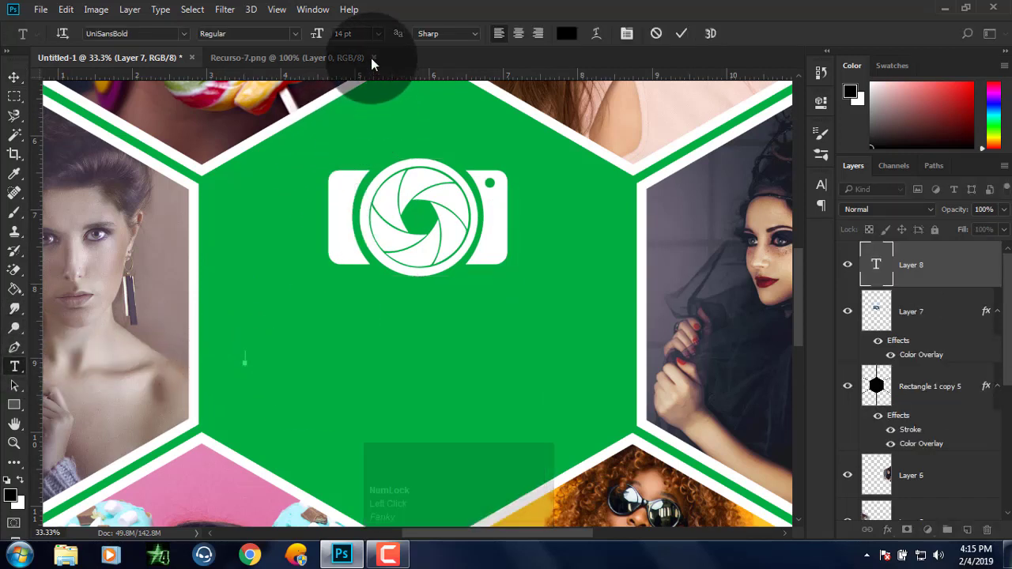
pyautogui.moveTo(322, 36); pyautogui.dragTo(350, 46)
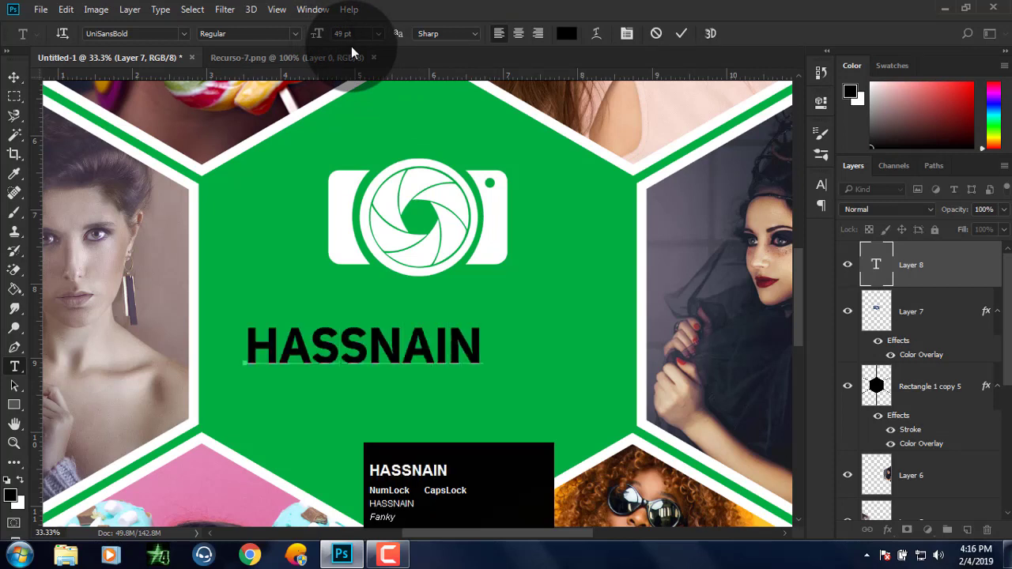
pyautogui.doubleClick(404, 352)
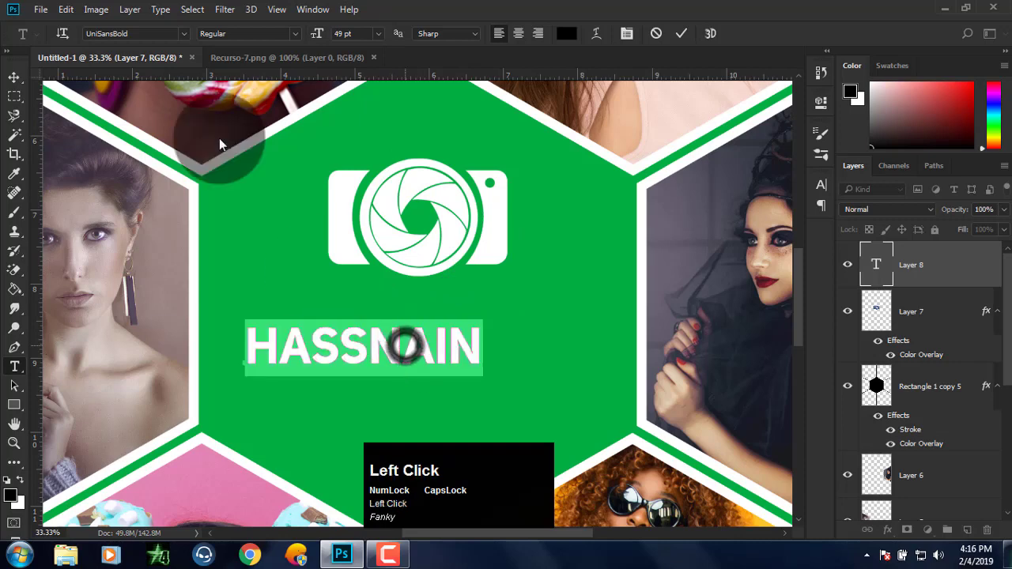
pyautogui.click(183, 33)
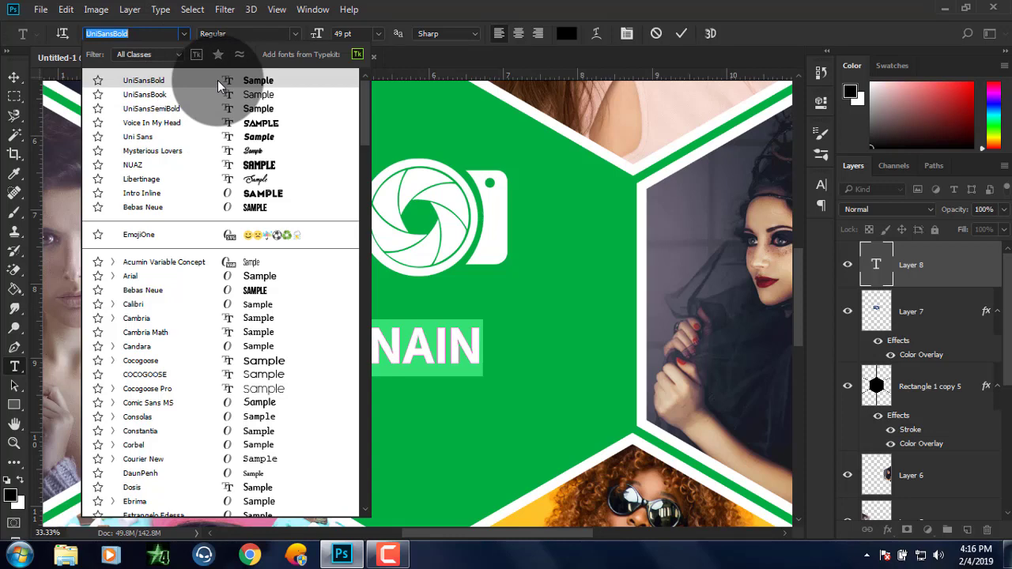
pyautogui.click(217, 80)
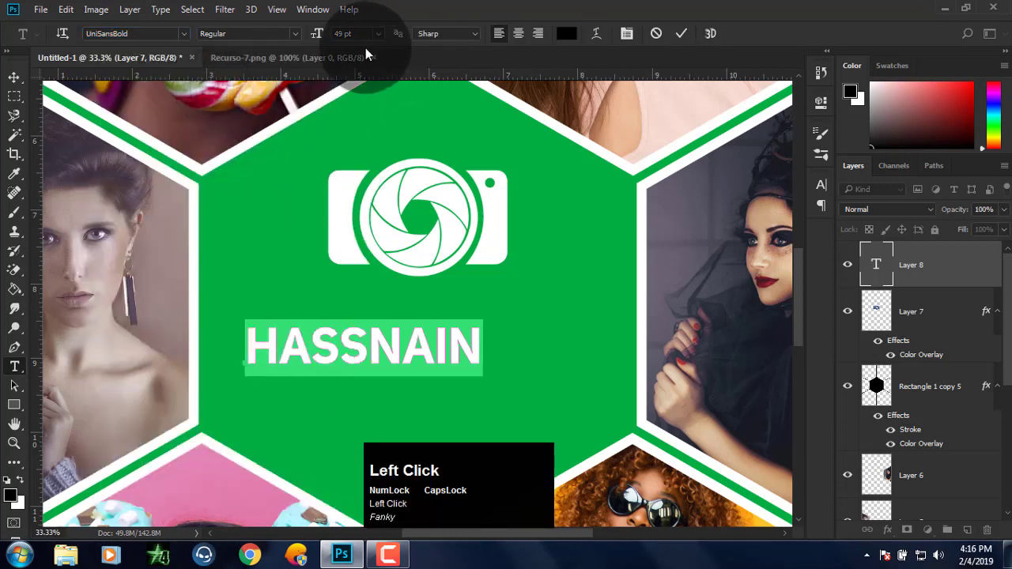
# - Colour the name text white (ffffff) and set its tracking to 220
pyautogui.click(566, 33)
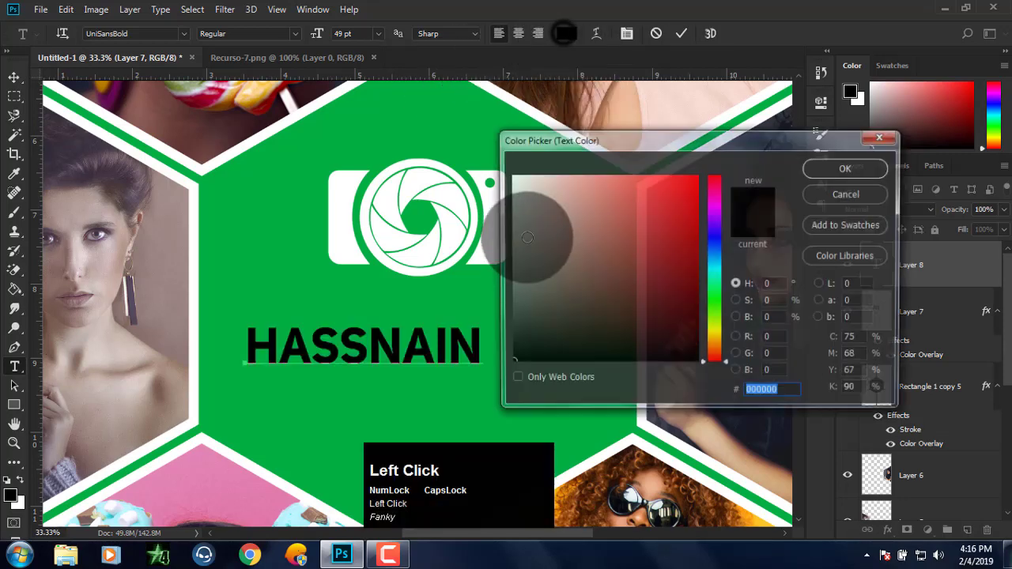
pyautogui.moveTo(527, 238); pyautogui.dragTo(440, 124)
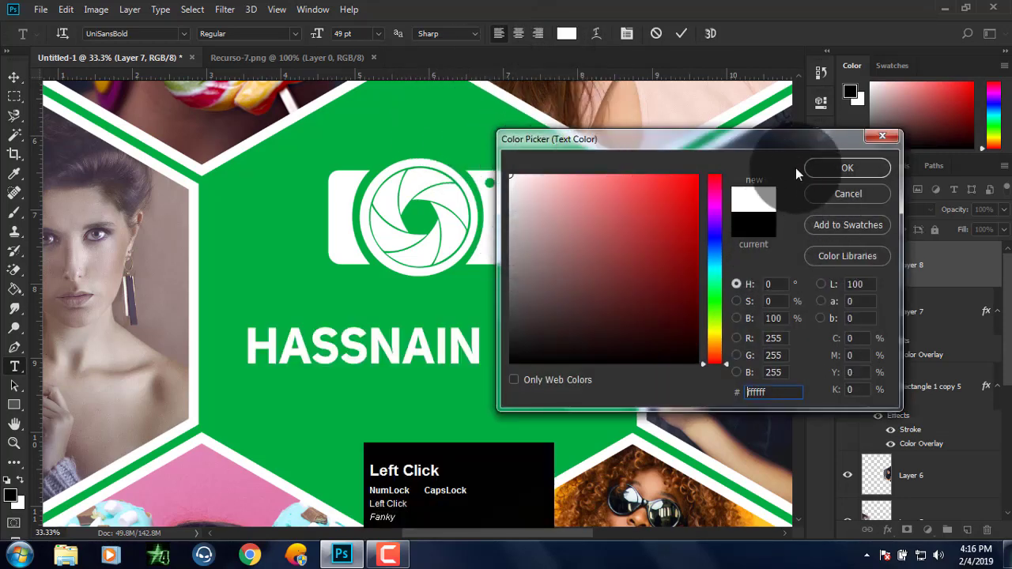
pyautogui.click(839, 164)
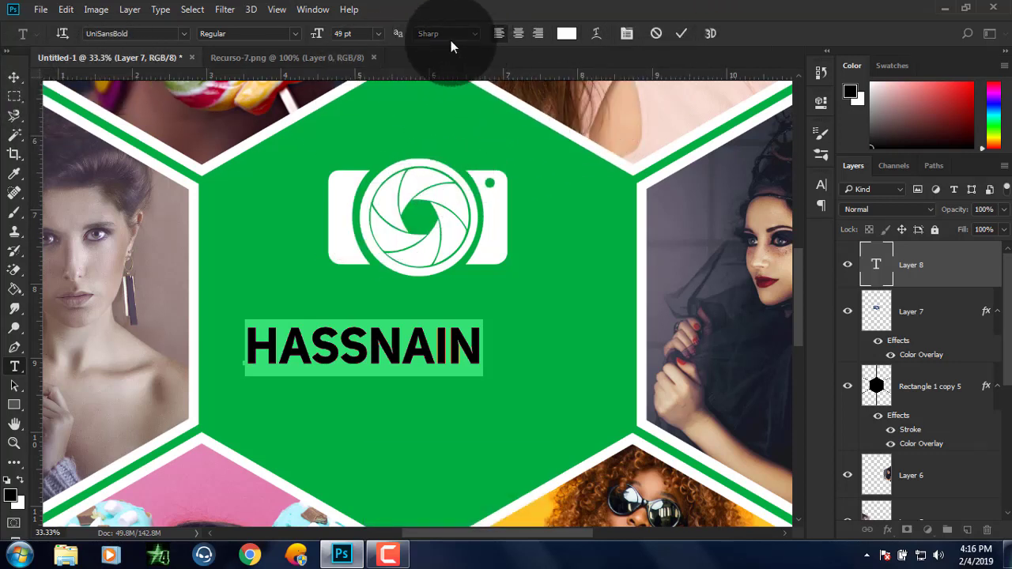
pyautogui.click(627, 33)
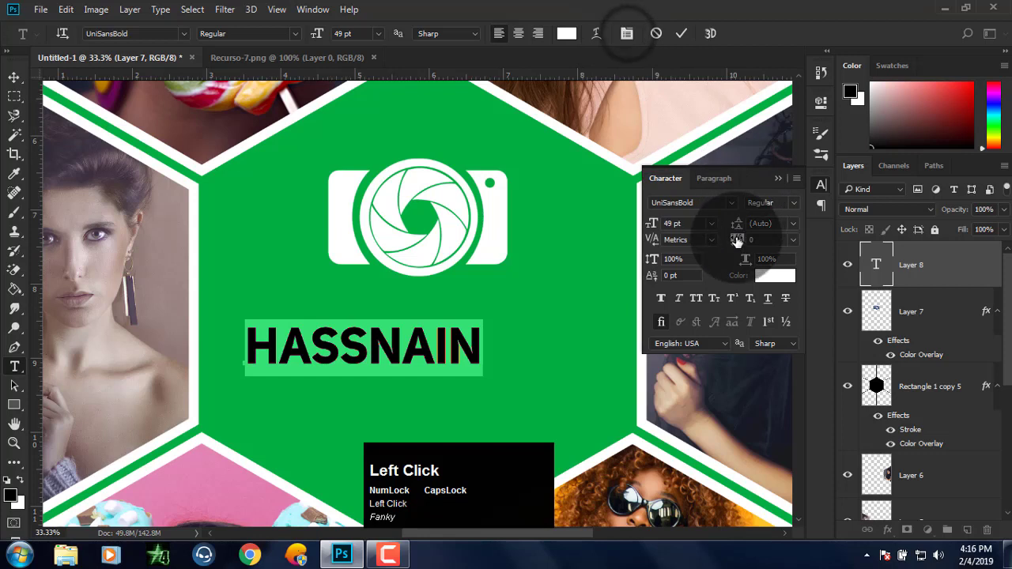
pyautogui.moveTo(736, 239); pyautogui.dragTo(745, 237)
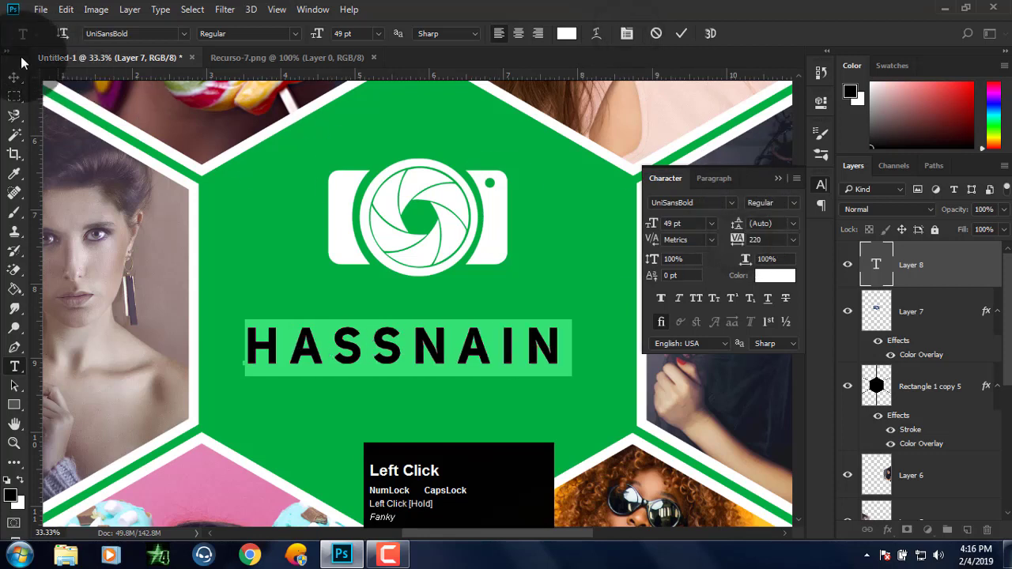
# - Centre the name horizontally on the canvas and move it up directly beneath the camera icon, hiding the transform controls once it is placed
pyautogui.click(15, 76)
pyautogui.hotkey('ctrl', 'a')
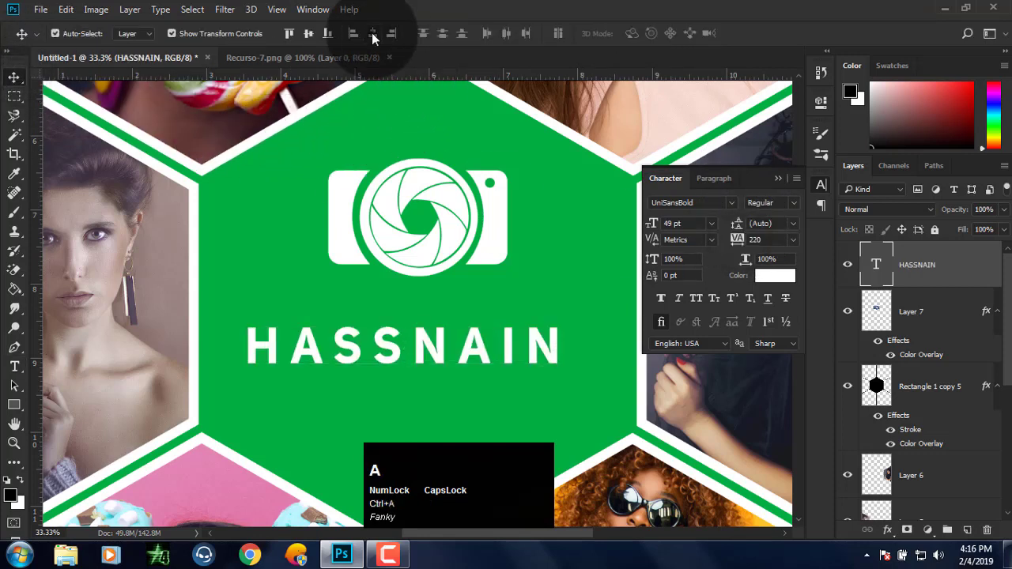
pyautogui.click(372, 33)
pyautogui.hotkey('ctrl', 'd')
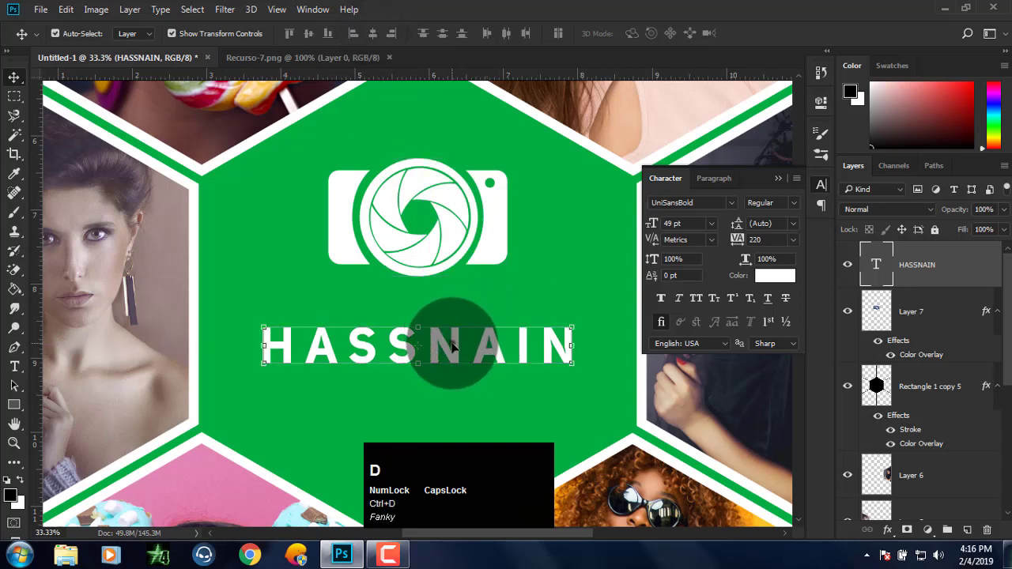
pyautogui.moveTo(449, 341); pyautogui.dragTo(457, 313)
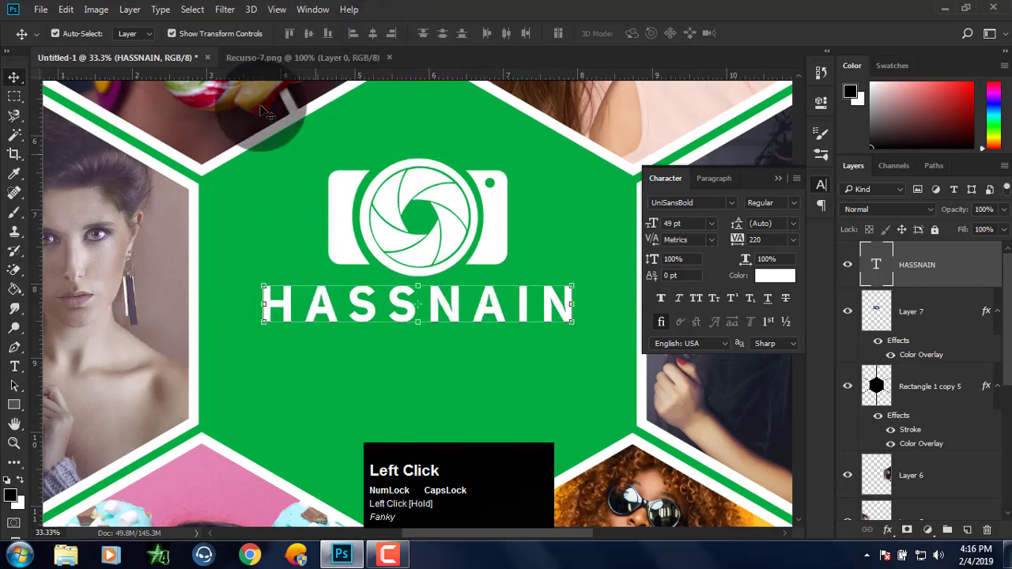
pyautogui.click(190, 34)
# - Reduce the photographer's name text beneath the camera icon to 41 pt
pyautogui.click(14, 367)
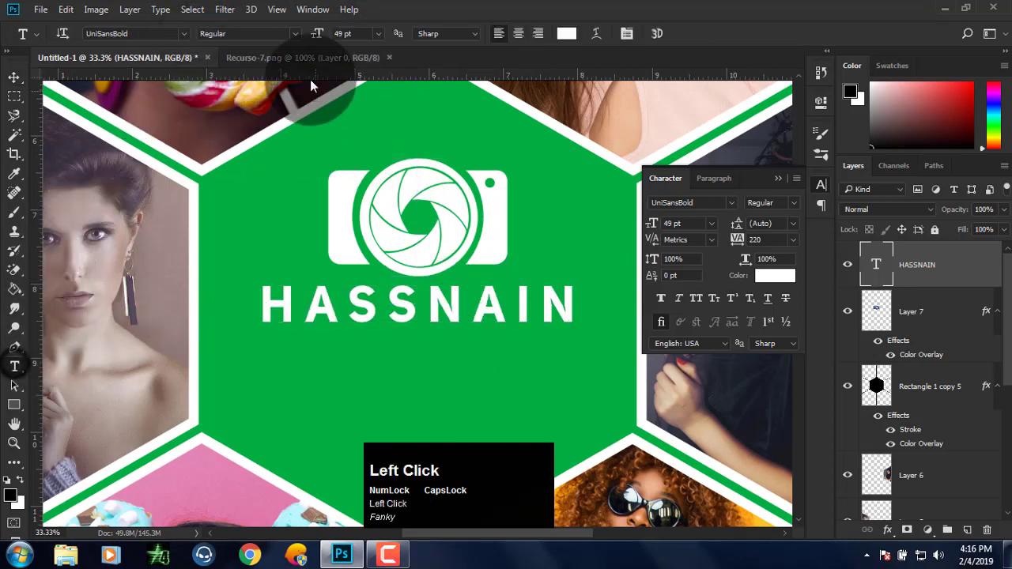
pyautogui.moveTo(314, 39); pyautogui.dragTo(316, 39)
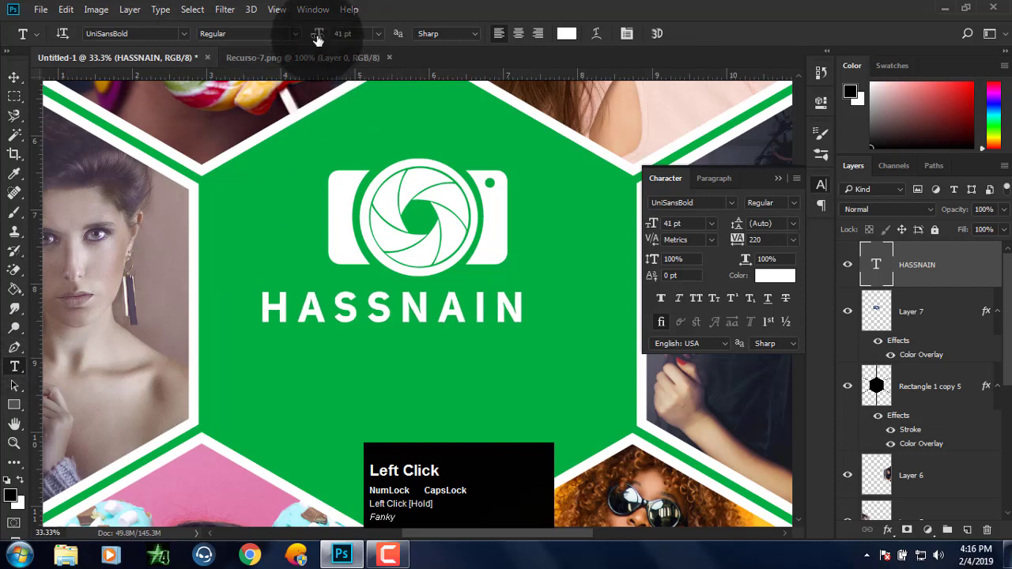
pyautogui.hotkey('ctrl', 'z')
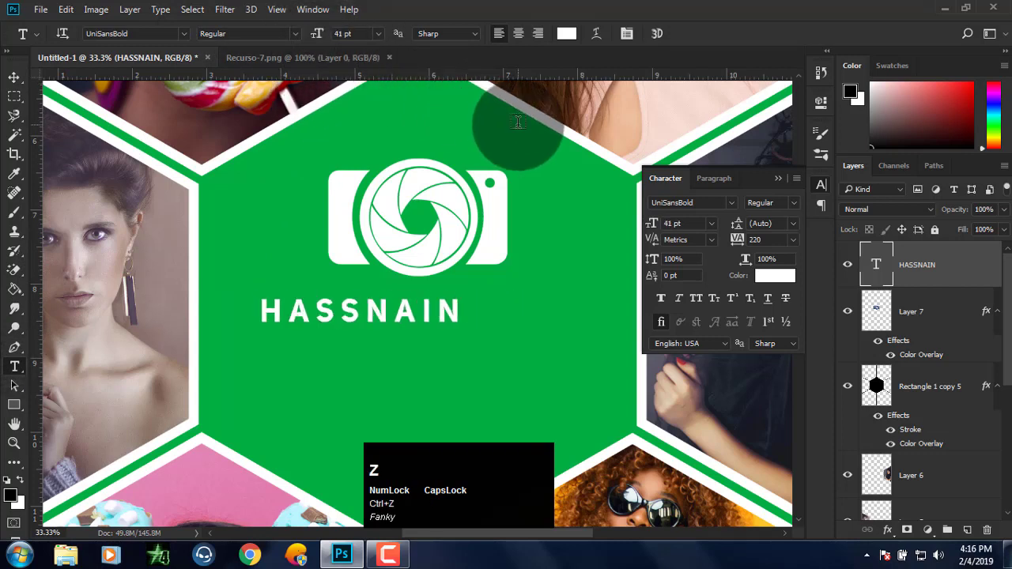
# - Add the white text PHOTOGRAPHY below the name in UniSansBold Regular at 19 pt with tracking 820
pyautogui.click(292, 387)
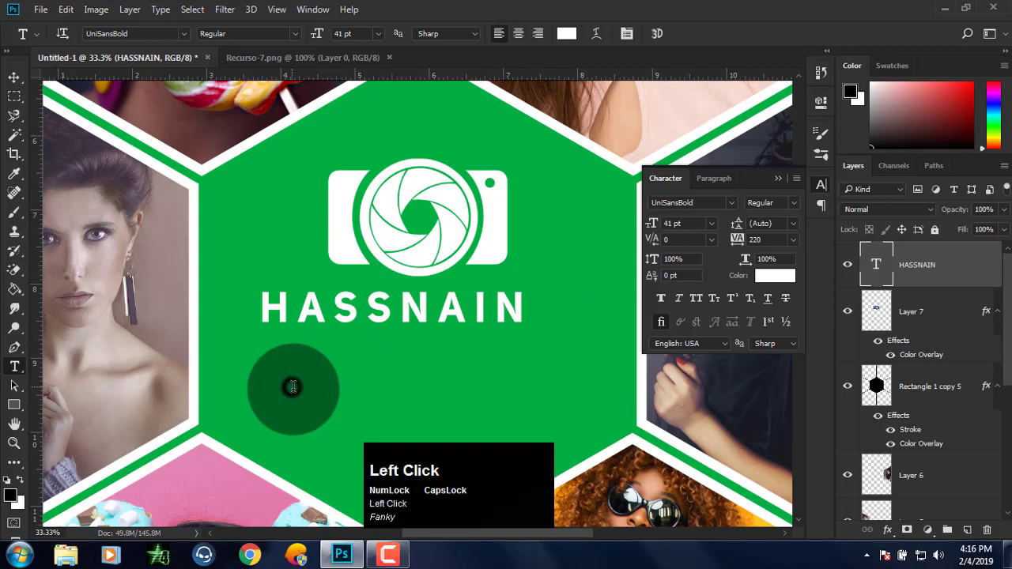
pyautogui.moveTo(316, 35); pyautogui.dragTo(303, 39)
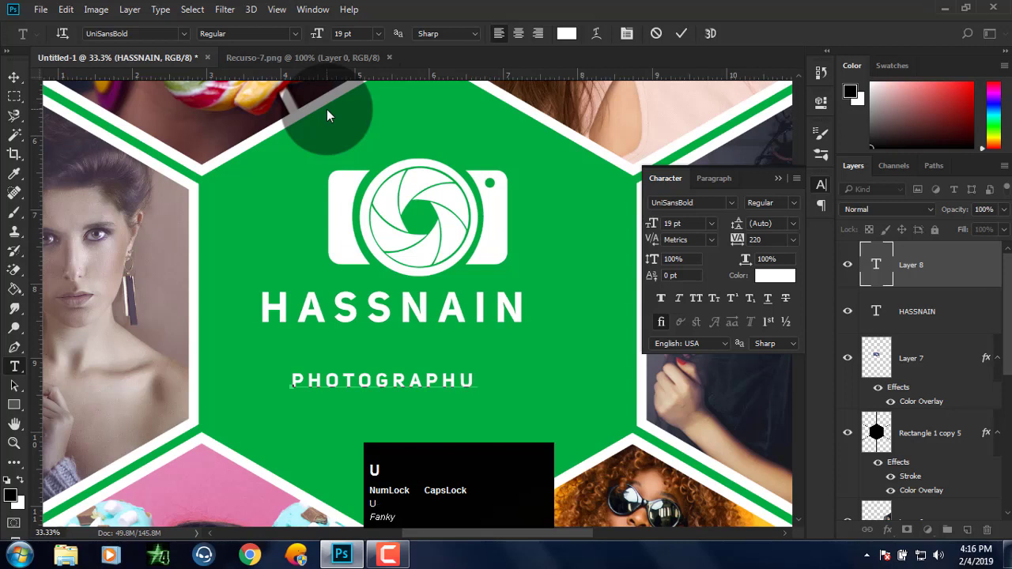
pyautogui.doubleClick(414, 384)
pyautogui.moveTo(740, 240); pyautogui.dragTo(762, 238)
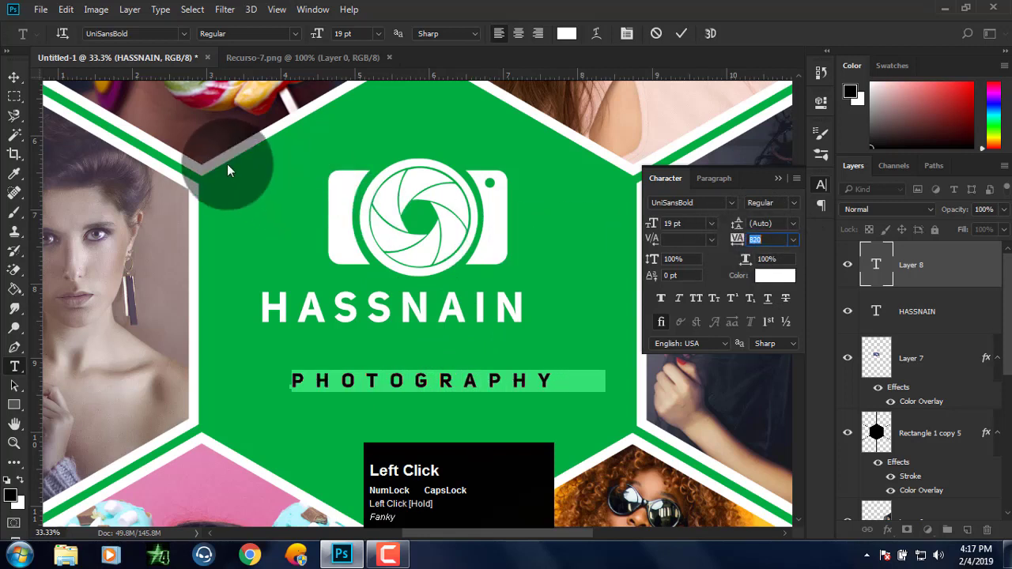
pyautogui.click(15, 77)
# - Centre the PHOTOGRAPHY line horizontally on the canvas and move it up directly beneath the name
pyautogui.hotkey('ctrl', 'a')
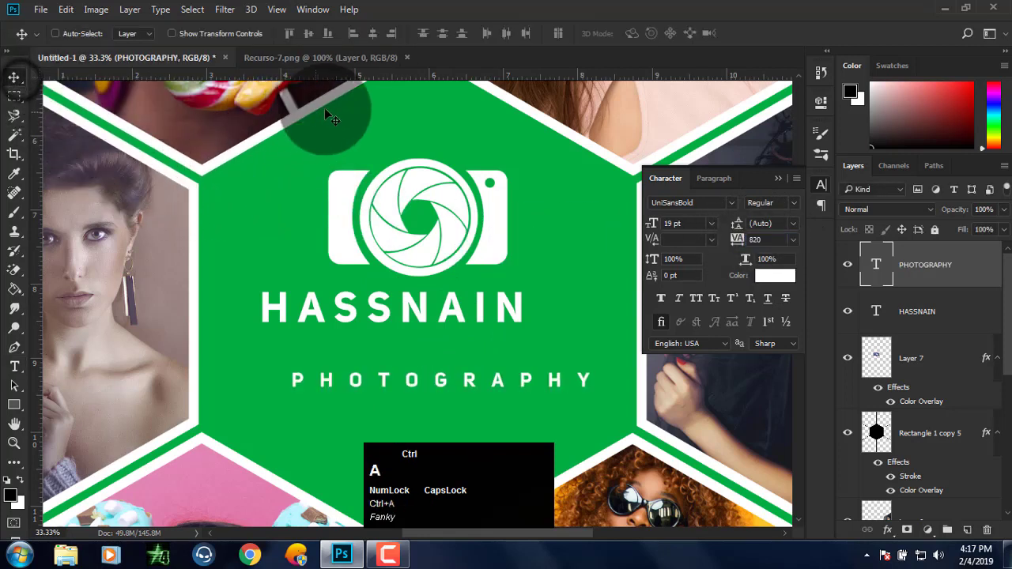
pyautogui.click(374, 34)
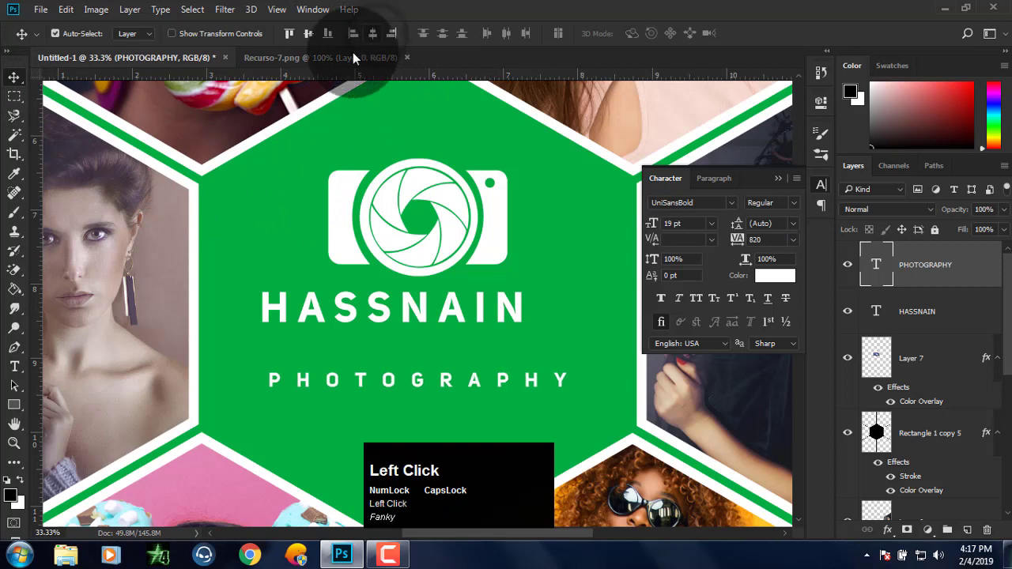
pyautogui.moveTo(389, 385); pyautogui.dragTo(369, 352)
# - Centre the name and the PHOTOGRAPHY line individually on the canvas horizontally, clear the selection and hide the character settings
pyautogui.keyDown('shift'); pyautogui.click(917, 311); pyautogui.keyUp('shift')
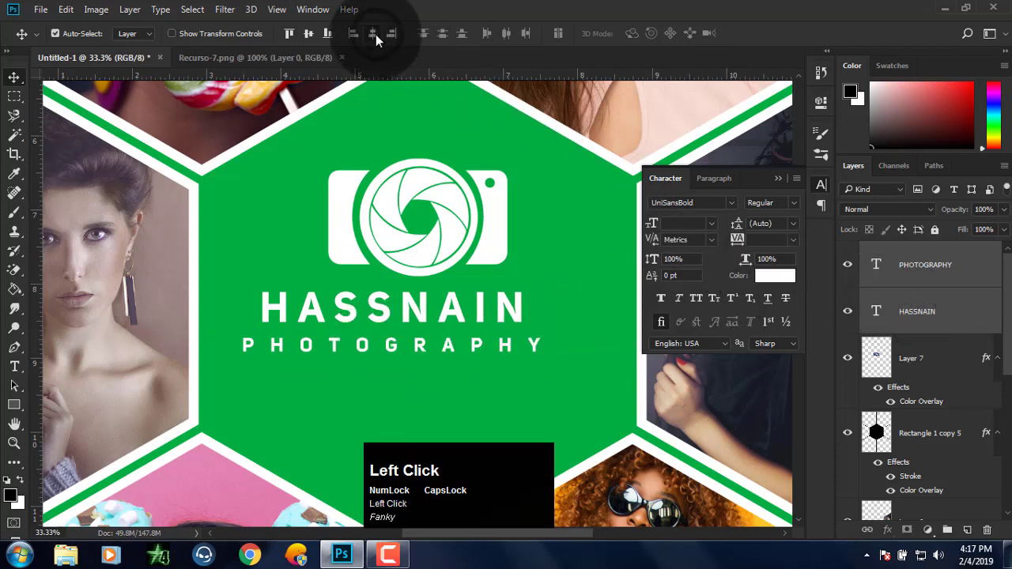
pyautogui.click(896, 298)
pyautogui.click(911, 278)
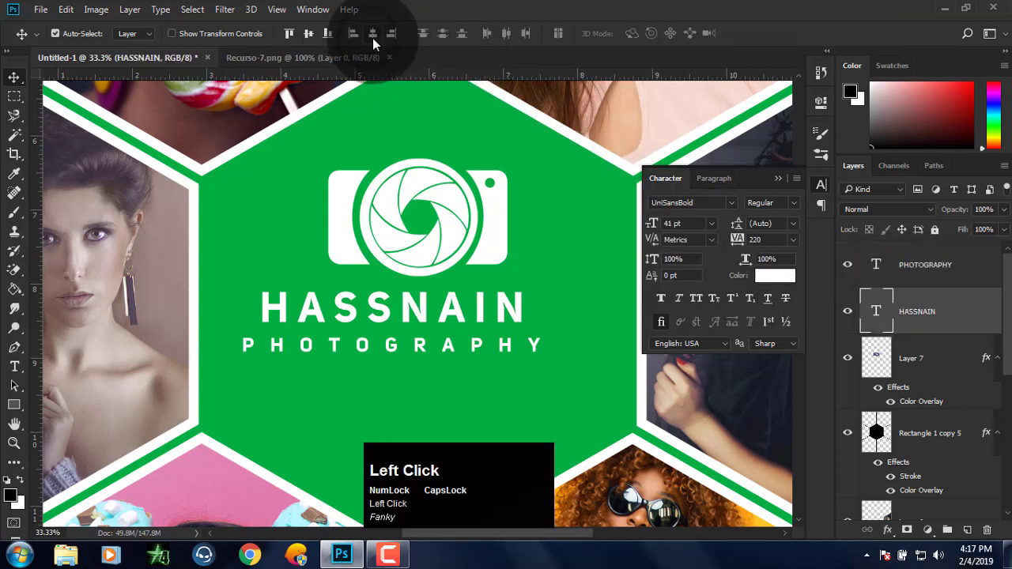
pyautogui.press('ctrl')
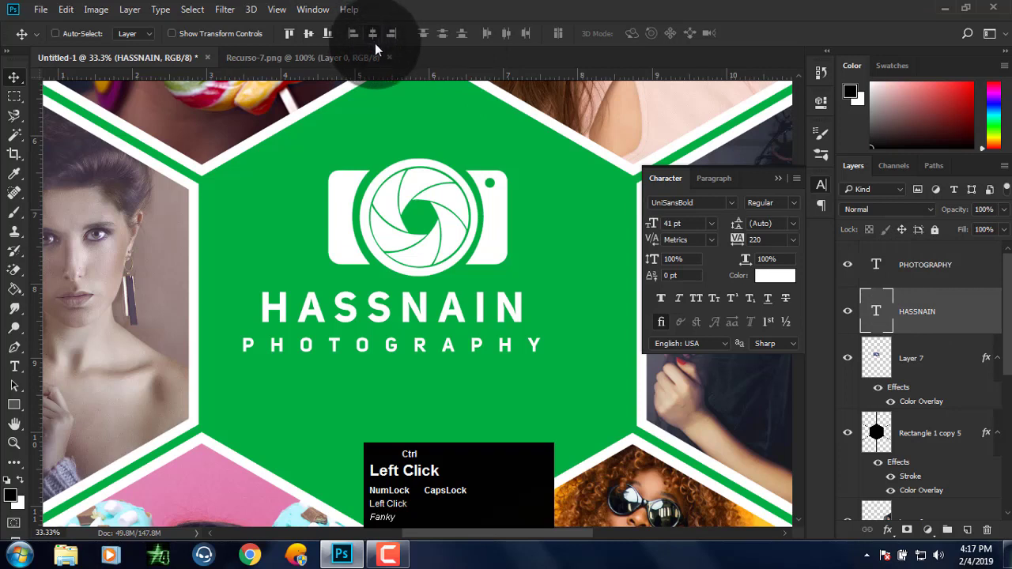
pyautogui.hotkey('ctrl', 'd')
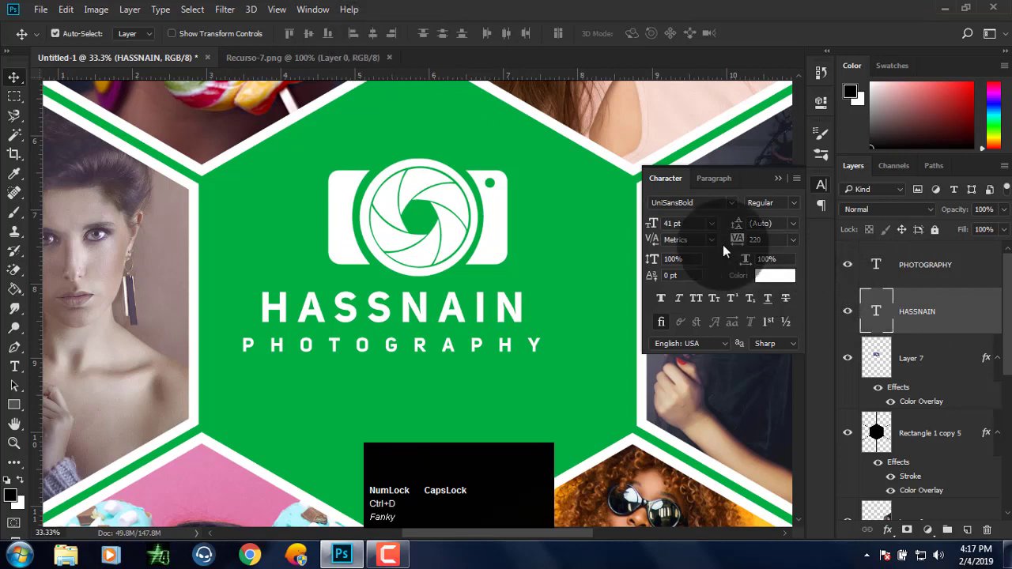
pyautogui.press('a')
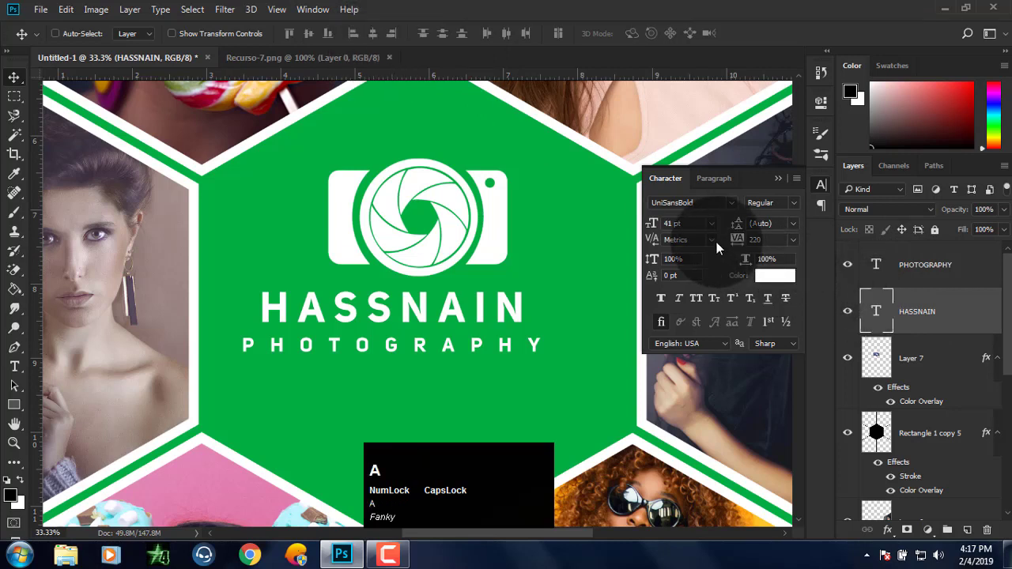
pyautogui.click(372, 34)
pyautogui.click(918, 264)
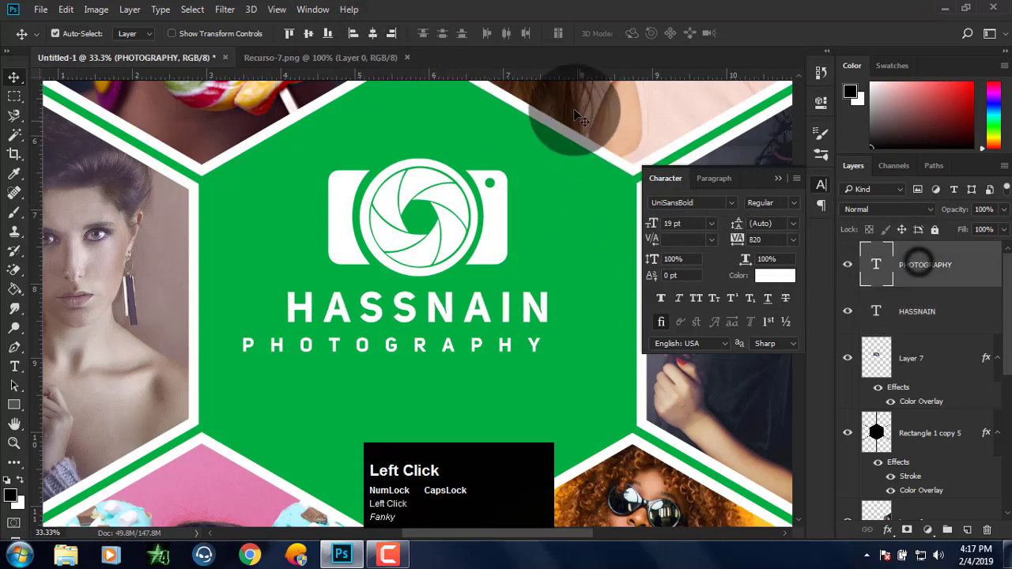
pyautogui.click(372, 36)
pyautogui.hotkey('ctrl', 'd')
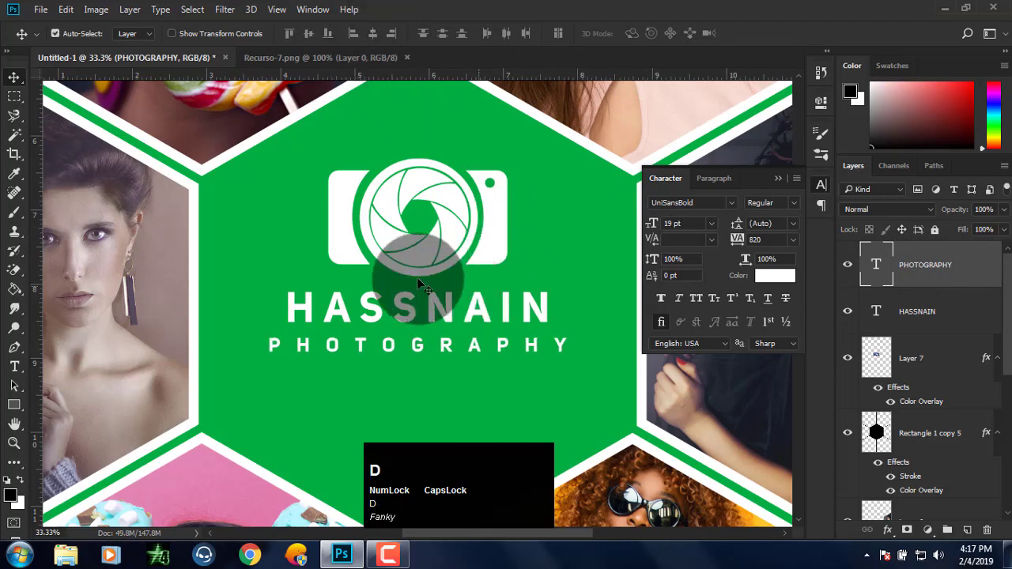
pyautogui.hotkey('ctrl', '-')
pyautogui.hotkey('ctrl', '-')
pyautogui.hotkey('ctrl', '-')
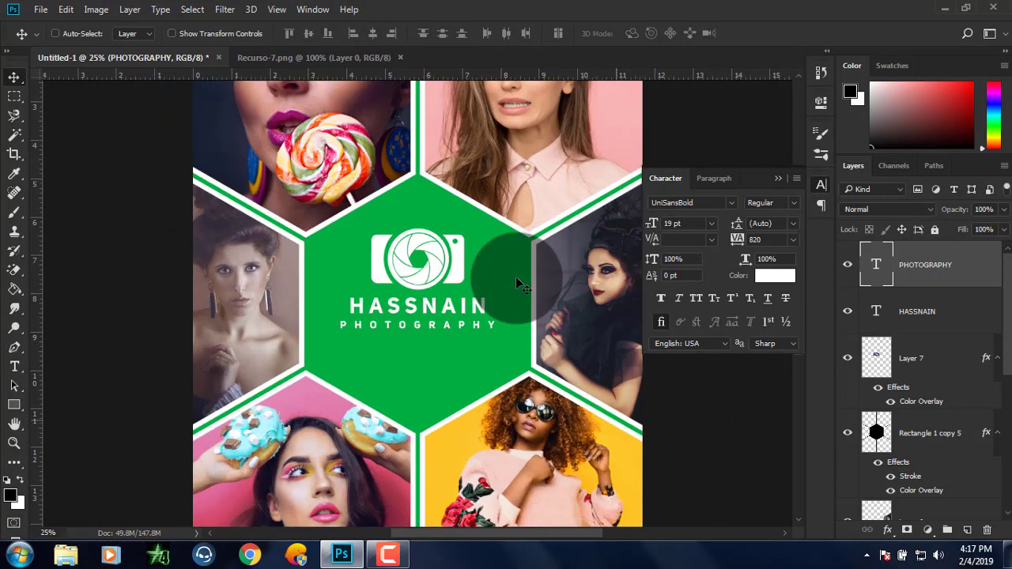
pyautogui.hotkey('ctrl', '+')
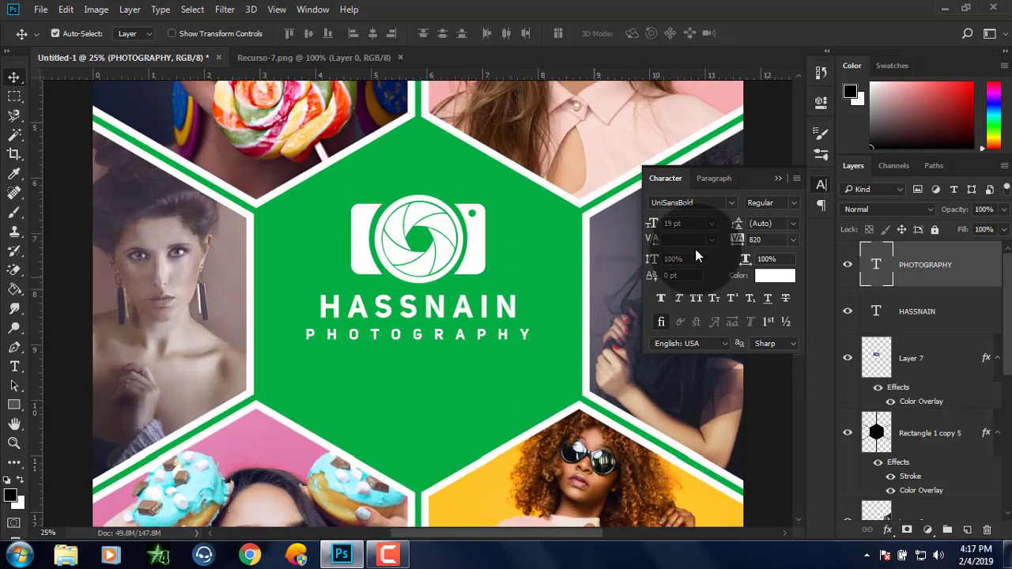
pyautogui.click(776, 176)
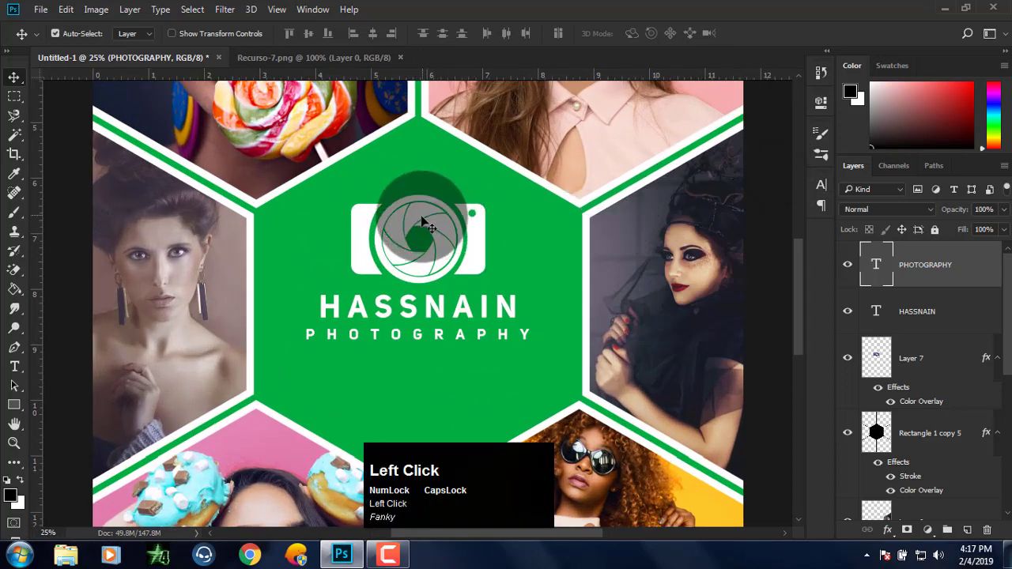
# - Bring the Facebook, YouTube and Instagram icons from 185958-social-media-icons.png into the poster and place them in the hexagon's lower part
pyautogui.press('F9')
pyautogui.hotkey('ctrl', 'd')
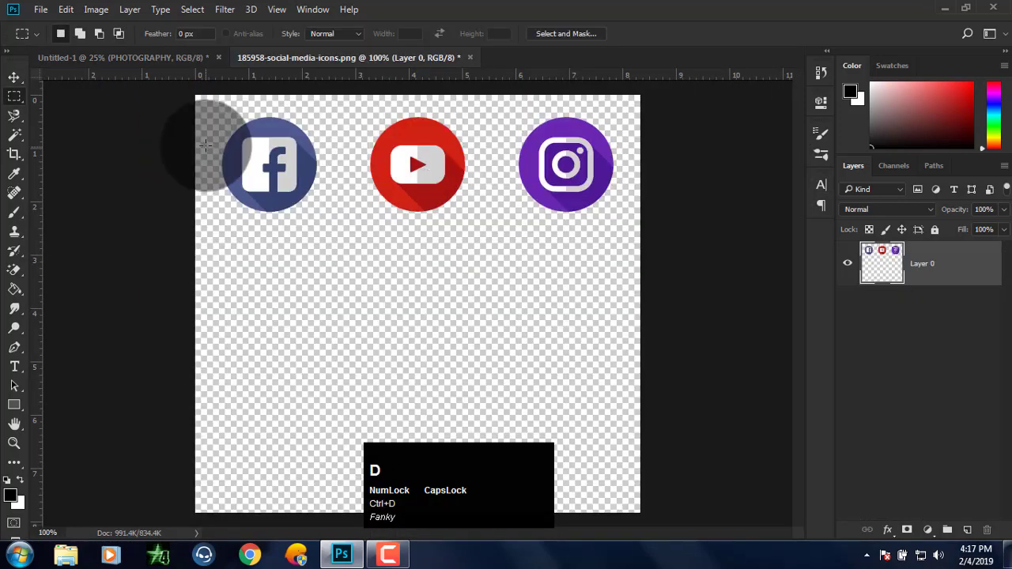
pyautogui.click(135, 57)
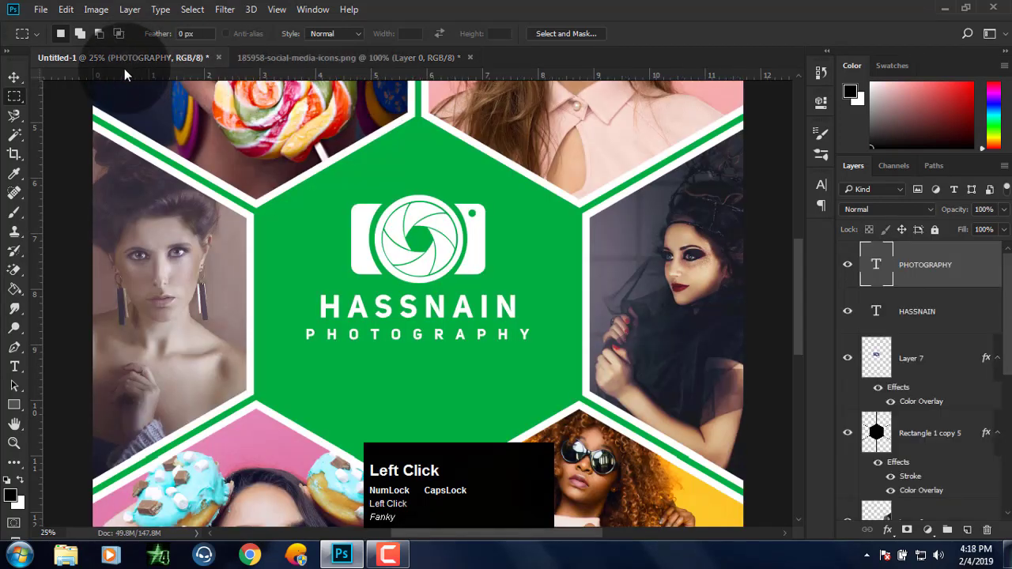
pyautogui.press('F9')
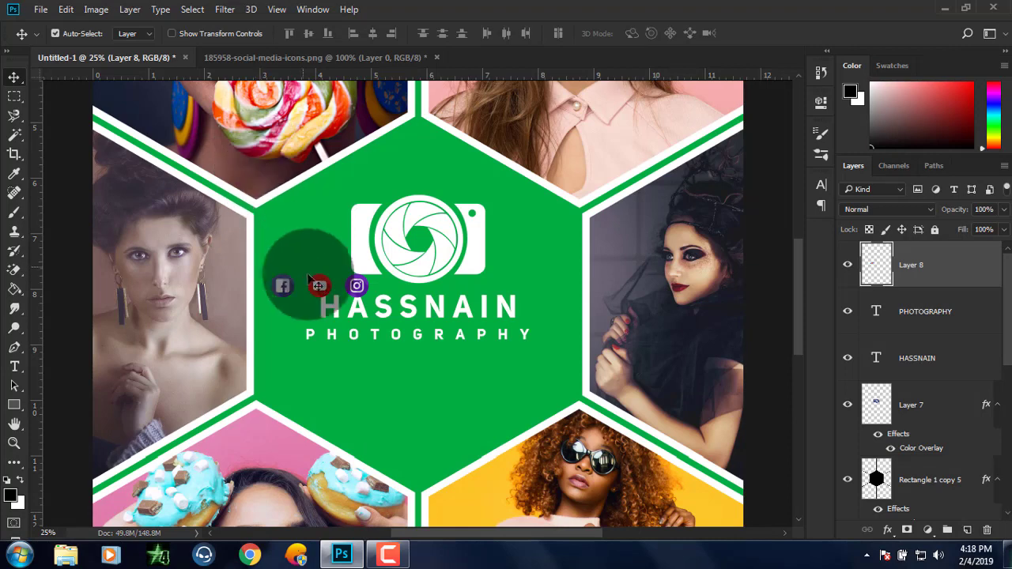
pyautogui.moveTo(319, 287); pyautogui.dragTo(421, 413)
# - Centre the social media icons horizontally on the canvas, clear the selection and shift them slightly down
pyautogui.scroll(-2, 470, 339)
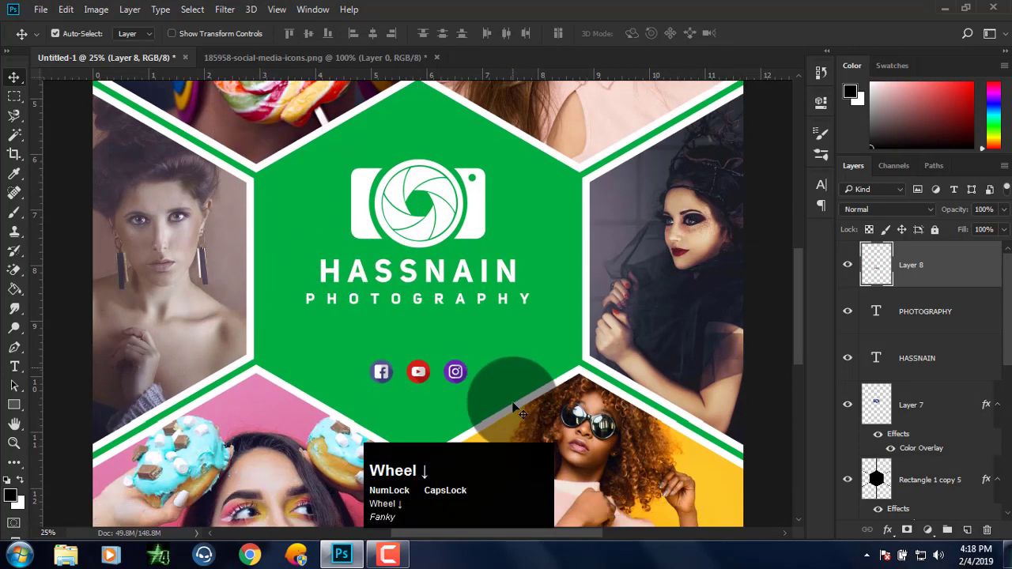
pyautogui.hotkey('ctrl', 'a')
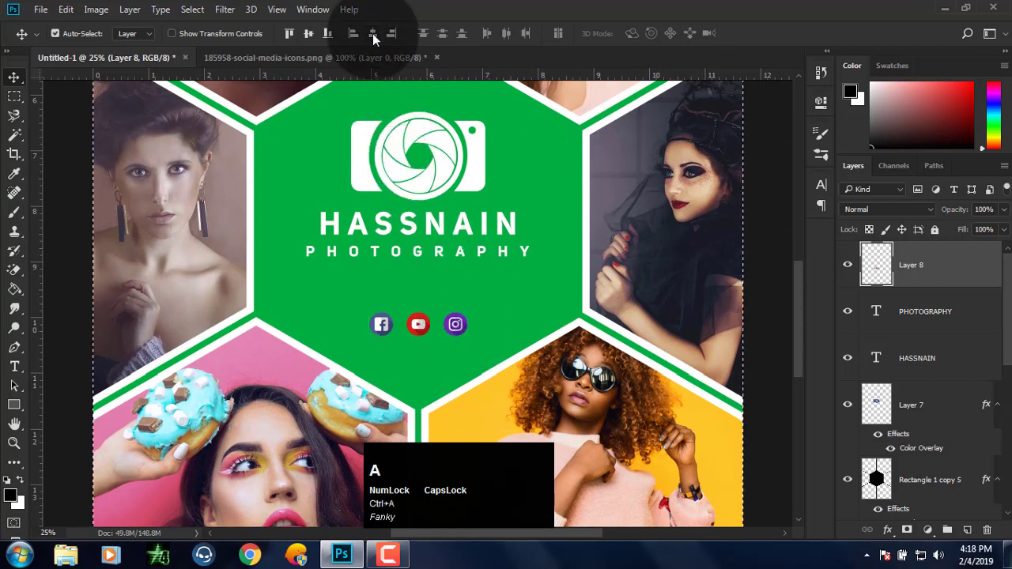
pyautogui.click(373, 33)
pyautogui.hotkey('ctrl', 'd')
pyautogui.moveTo(455, 325)
pyautogui.mouseDown()
pyautogui.moveTo(451, 348)
pyautogui.moveTo(452, 337)
pyautogui.mouseUp()
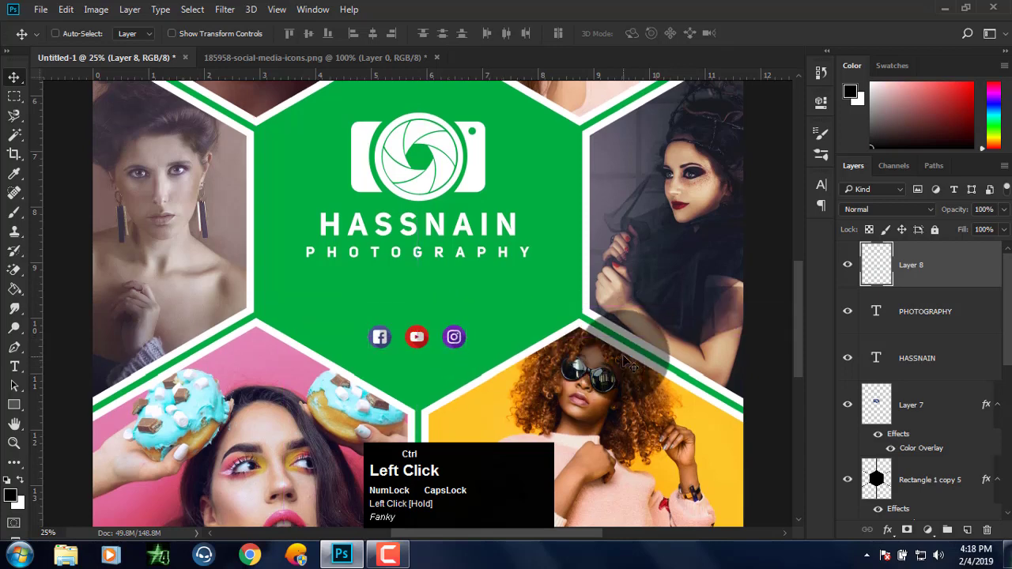
# - Add a white text line above the social media icons reading "PHONE NO :" followed by the contact's phone number
pyautogui.hotkey('ctrl', '+')
pyautogui.hotkey('ctrl', '+')
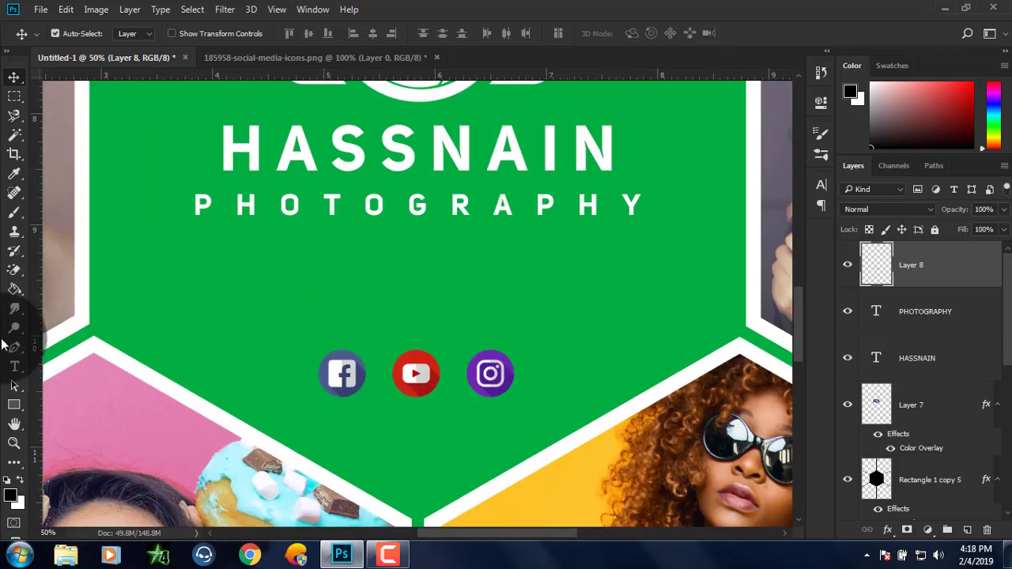
pyautogui.click(14, 365)
pyautogui.click(164, 328)
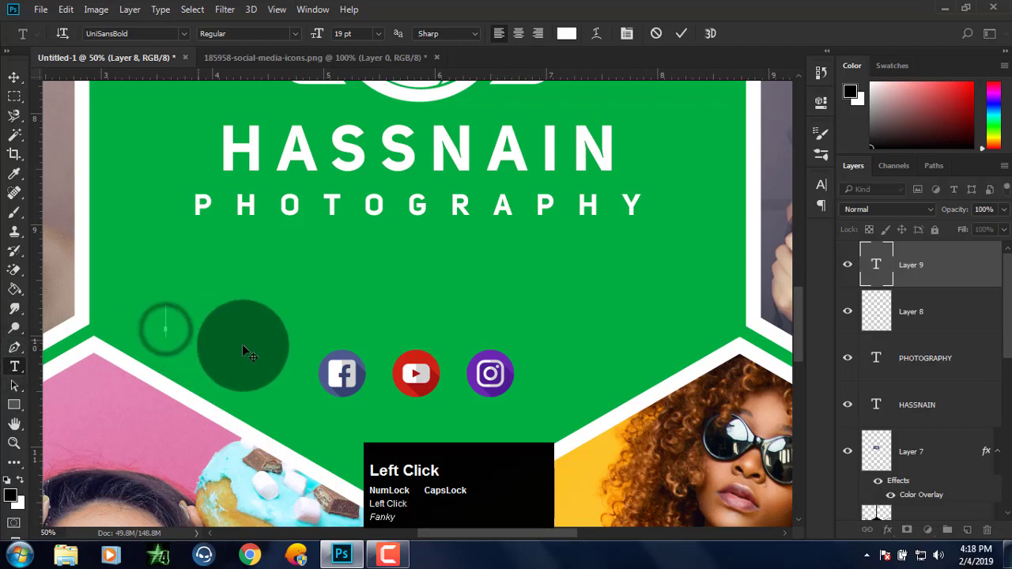
pyautogui.write('PHON')
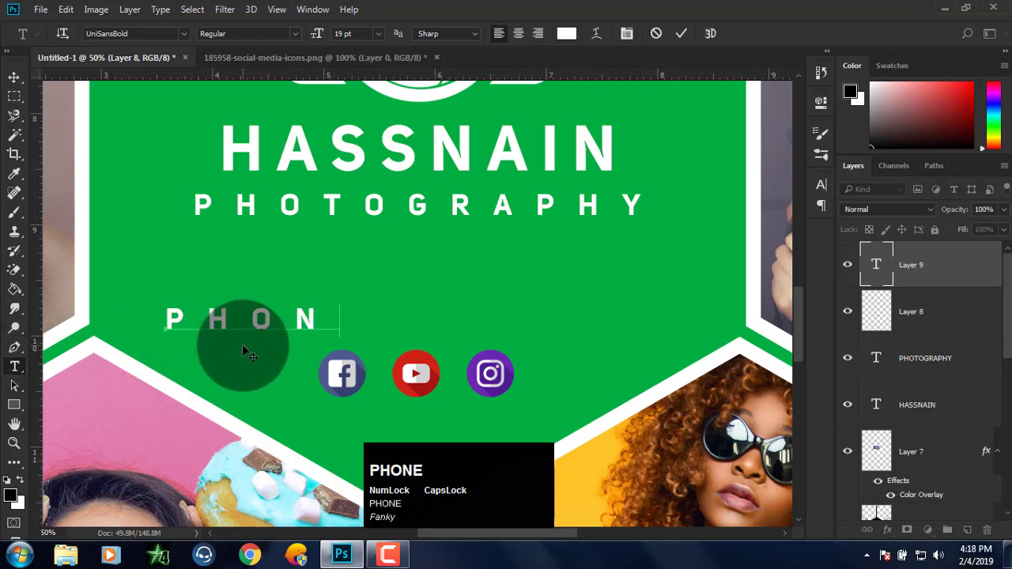
pyautogui.write('E NO : 0323')
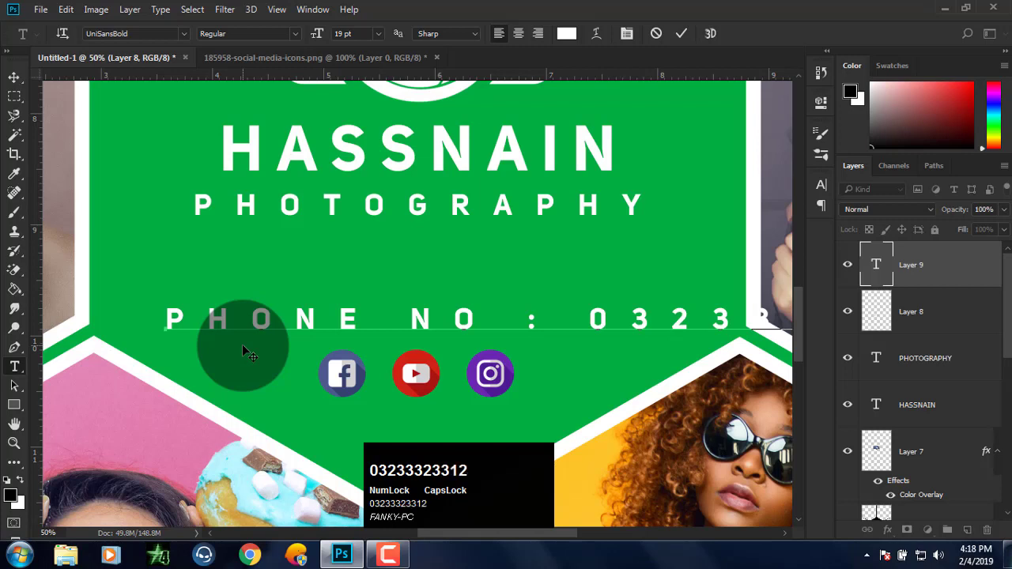
# - Set the tracking of the whole phone number line to 0
pyautogui.tripleClick(269, 320)
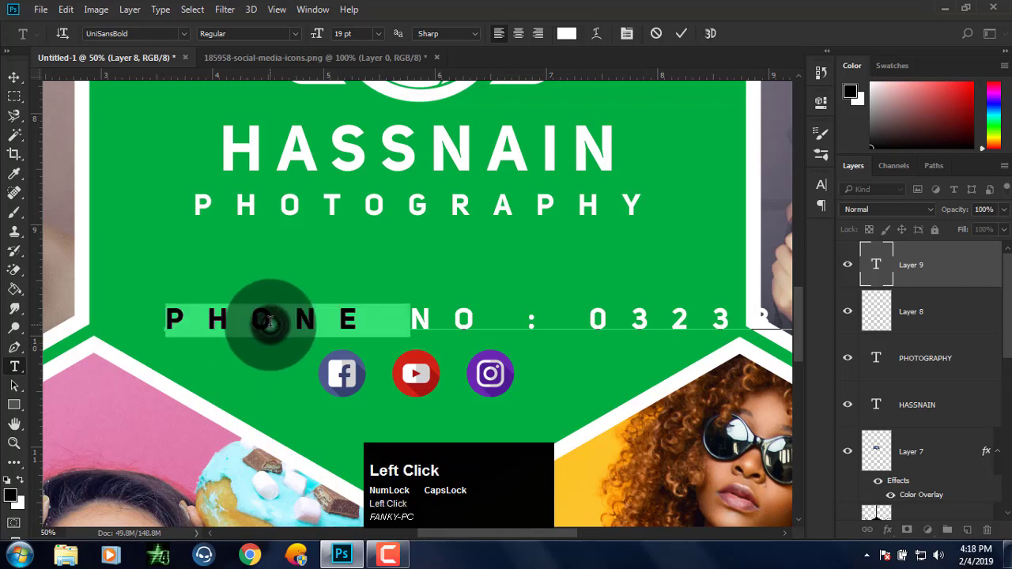
pyautogui.click(626, 33)
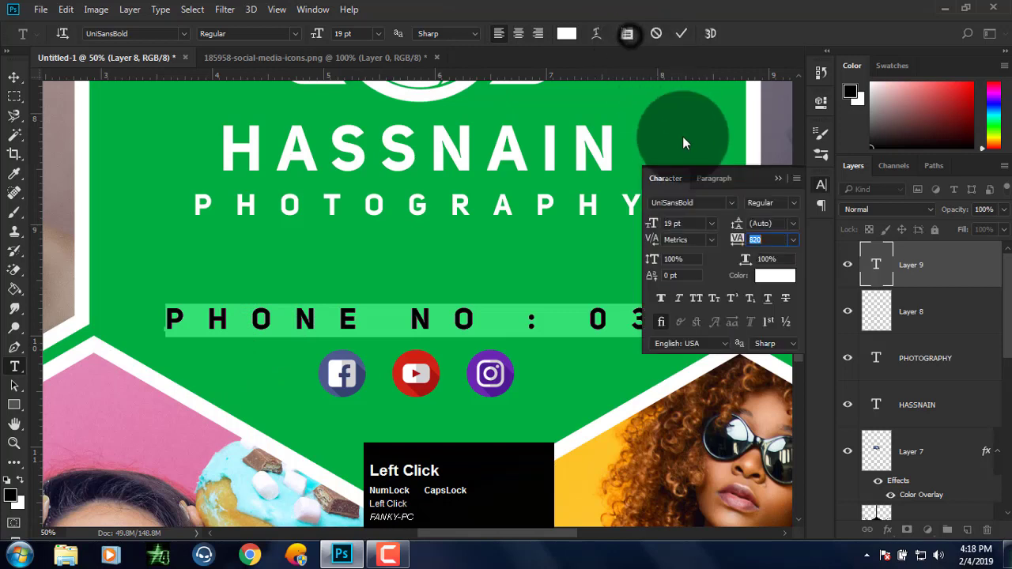
pyautogui.click(755, 239)
pyautogui.write('0')
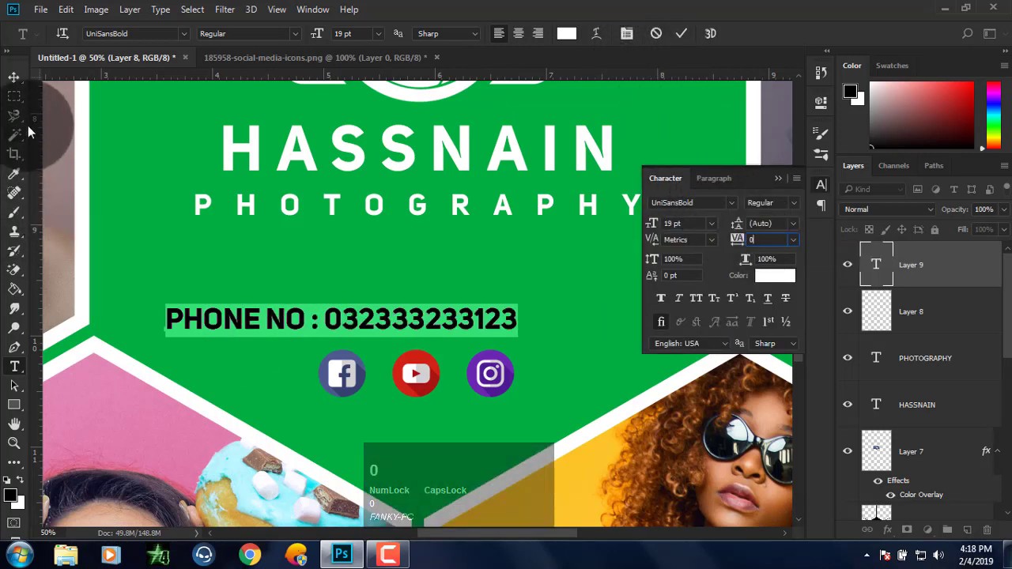
pyautogui.click(13, 77)
pyautogui.click(261, 283)
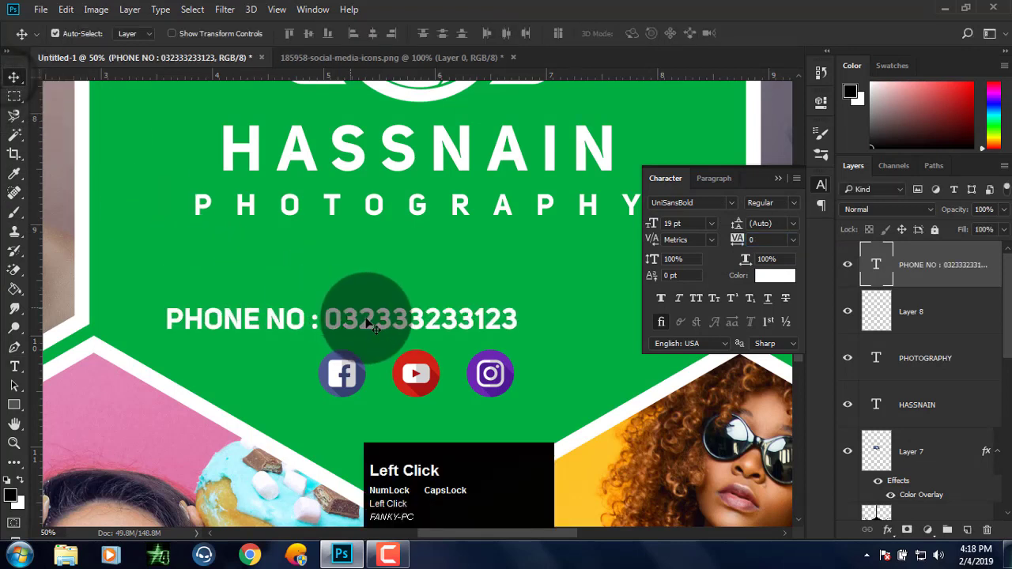
# - Move the phone number line above the social media icons, centre it horizontally on the canvas and clear the selection
pyautogui.moveTo(360, 319); pyautogui.dragTo(446, 322)
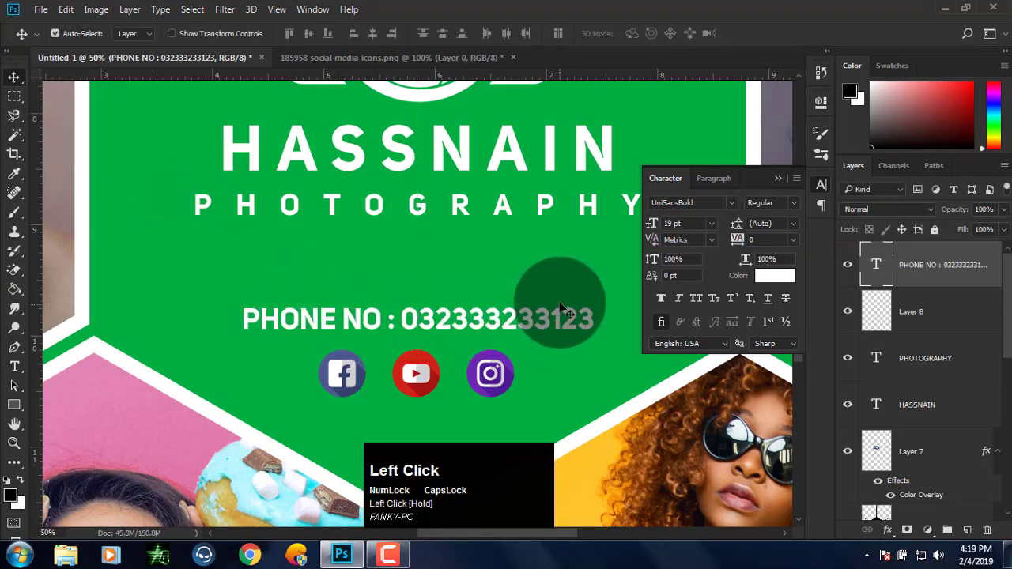
pyautogui.click(777, 178)
pyautogui.press('ctrl')
pyautogui.hotkey('ctrl', 'a')
pyautogui.click(370, 33)
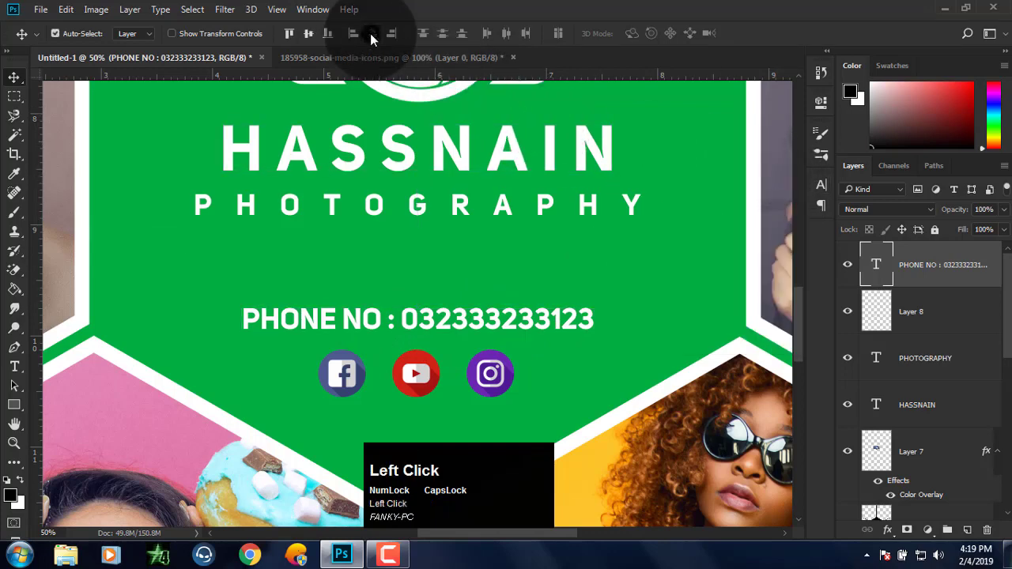
pyautogui.hotkey('ctrl', 'd')
pyautogui.hotkey('ctrl', '-')
pyautogui.hotkey('ctrl', '-')
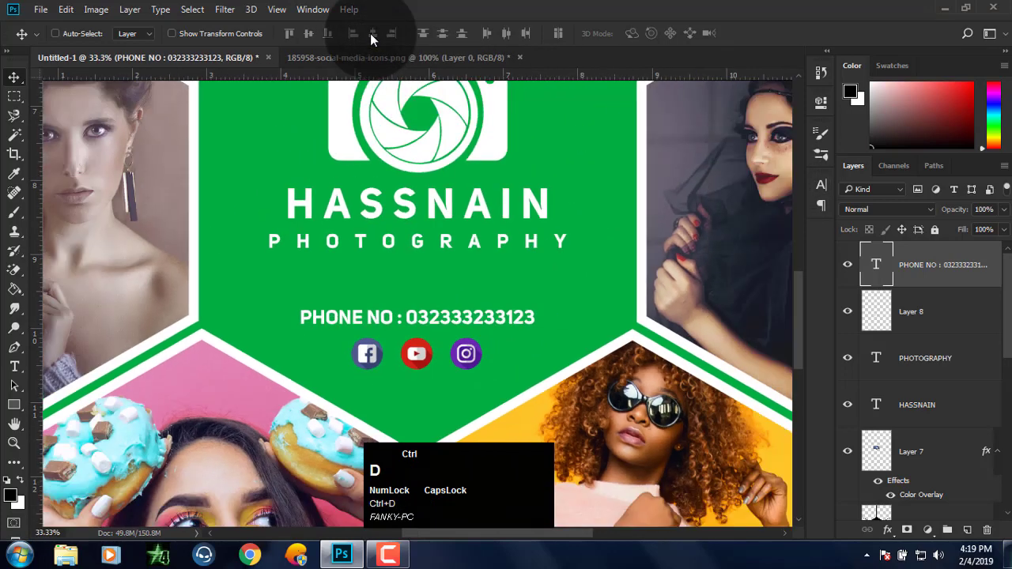
pyautogui.hotkey('ctrl', '-')
pyautogui.hotkey('ctrl', '-')
pyautogui.hotkey('ctrl', '-')
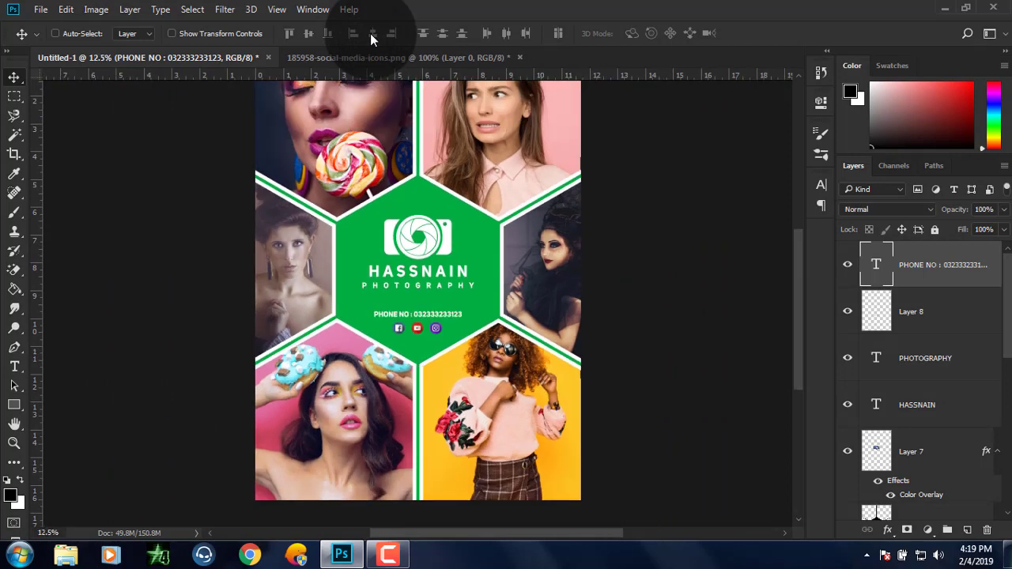